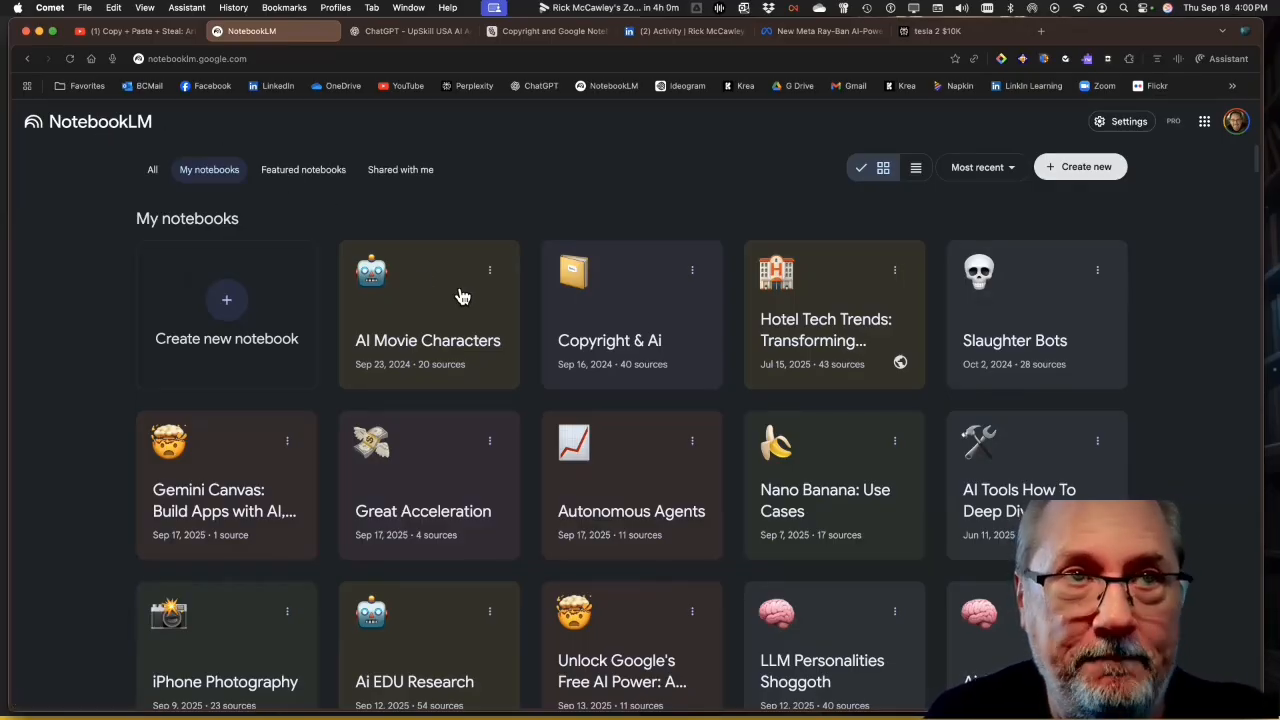
# Open the Copyright & Ai notebook and generate a mind map from its sources.
pyautogui.click(623, 302)
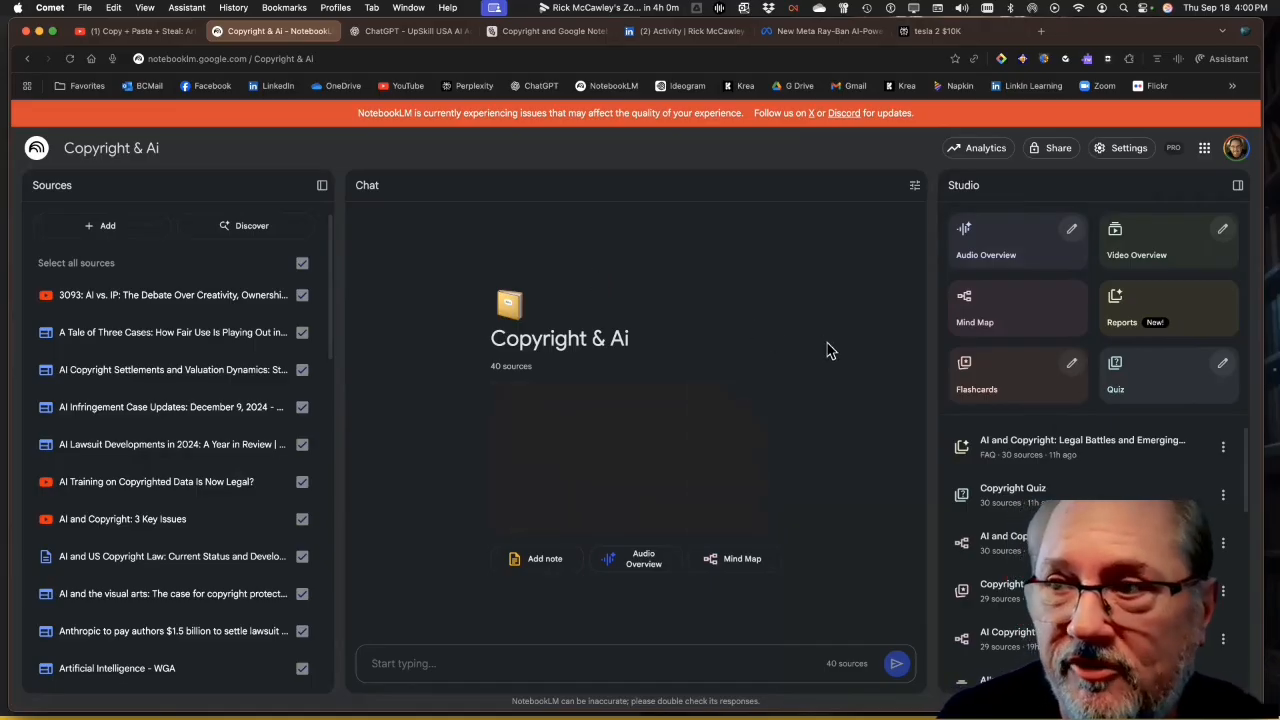
pyautogui.click(979, 312)
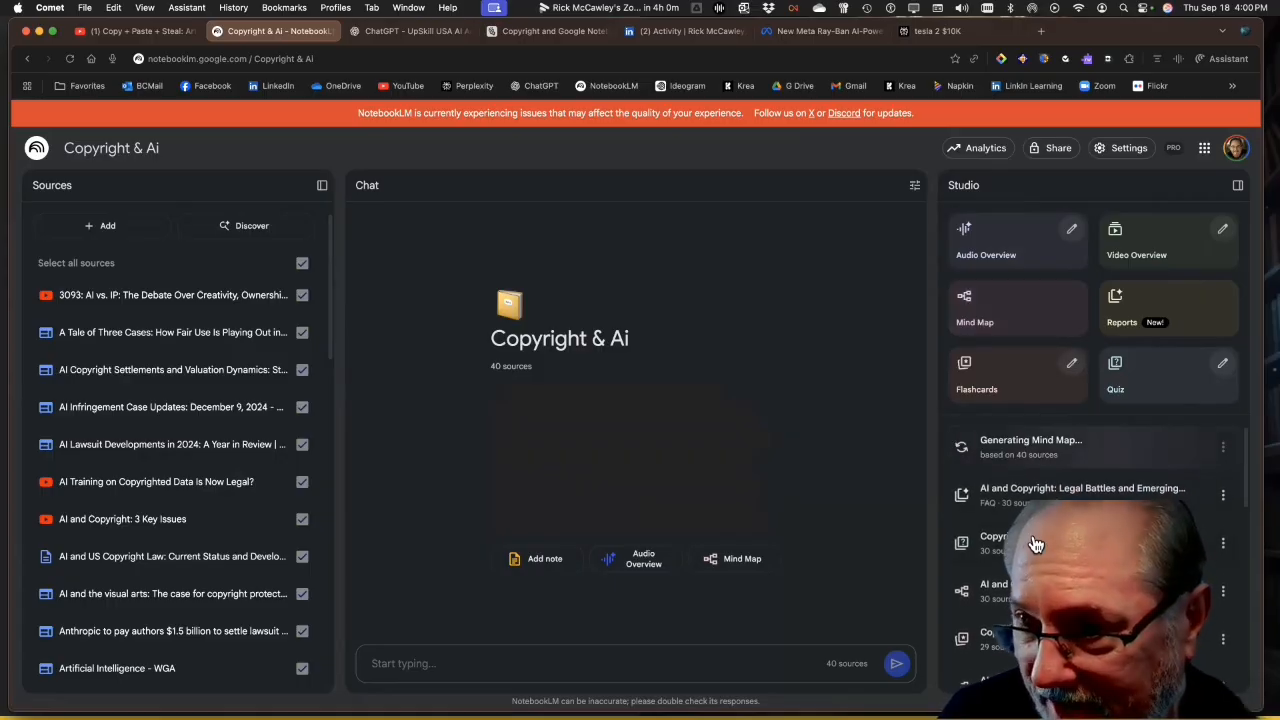
# View the saved mind map "AI and Copyright Law: The Evolving Landscape (2025)", expanding Precedent-Setting Court Cases and the Getty Images case, and return to the Studio overview.
pyautogui.click(1017, 584)
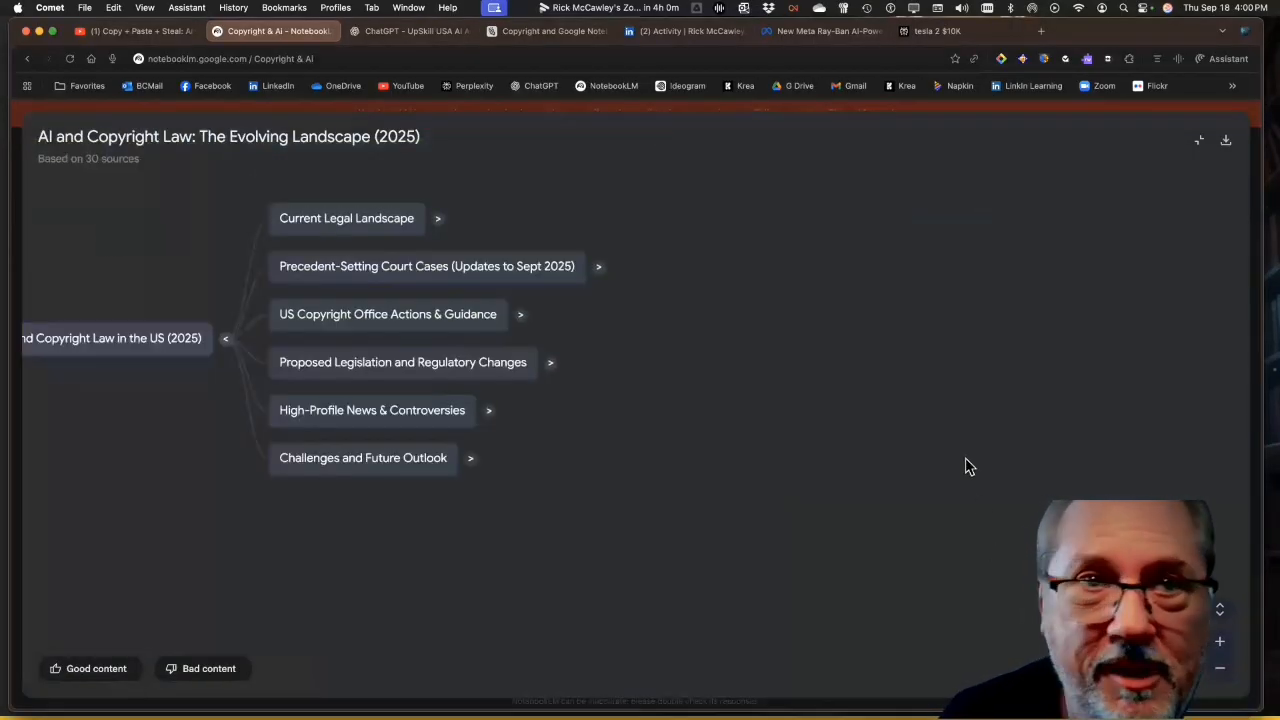
pyautogui.click(599, 271)
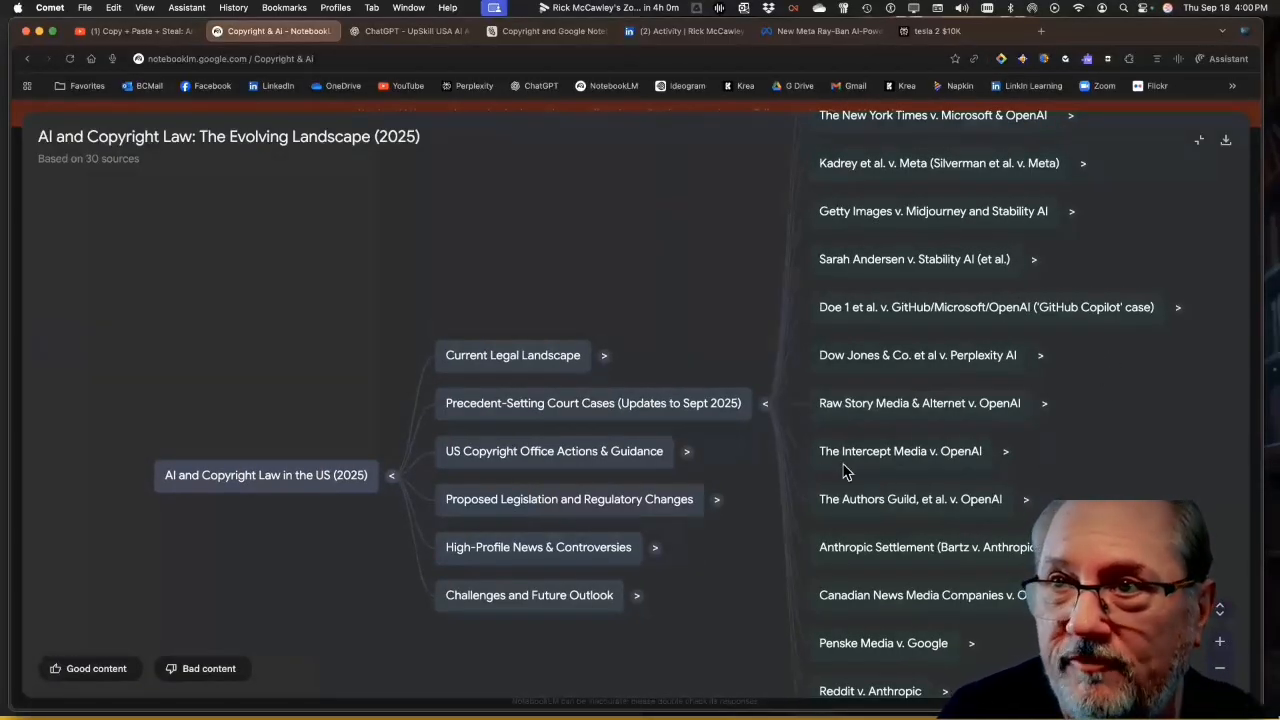
pyautogui.hscroll(5, 843, 472)
pyautogui.hscroll(1, 820, 330)
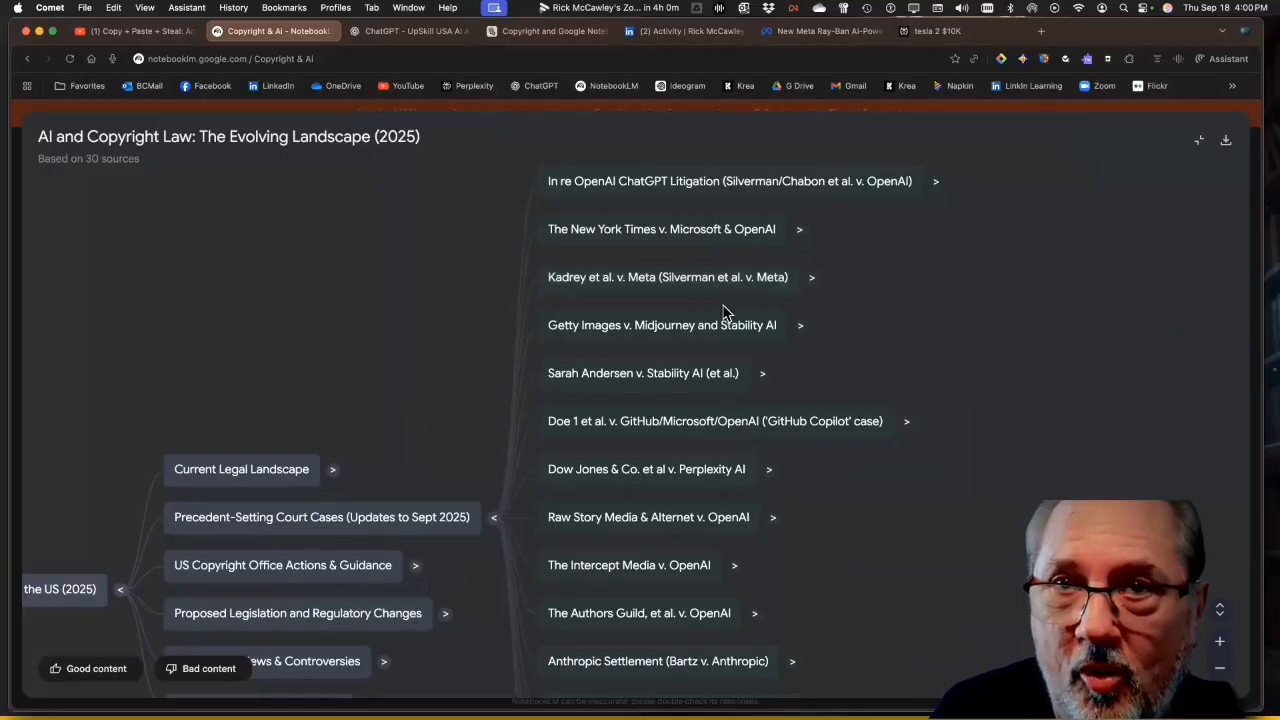
pyautogui.click(800, 331)
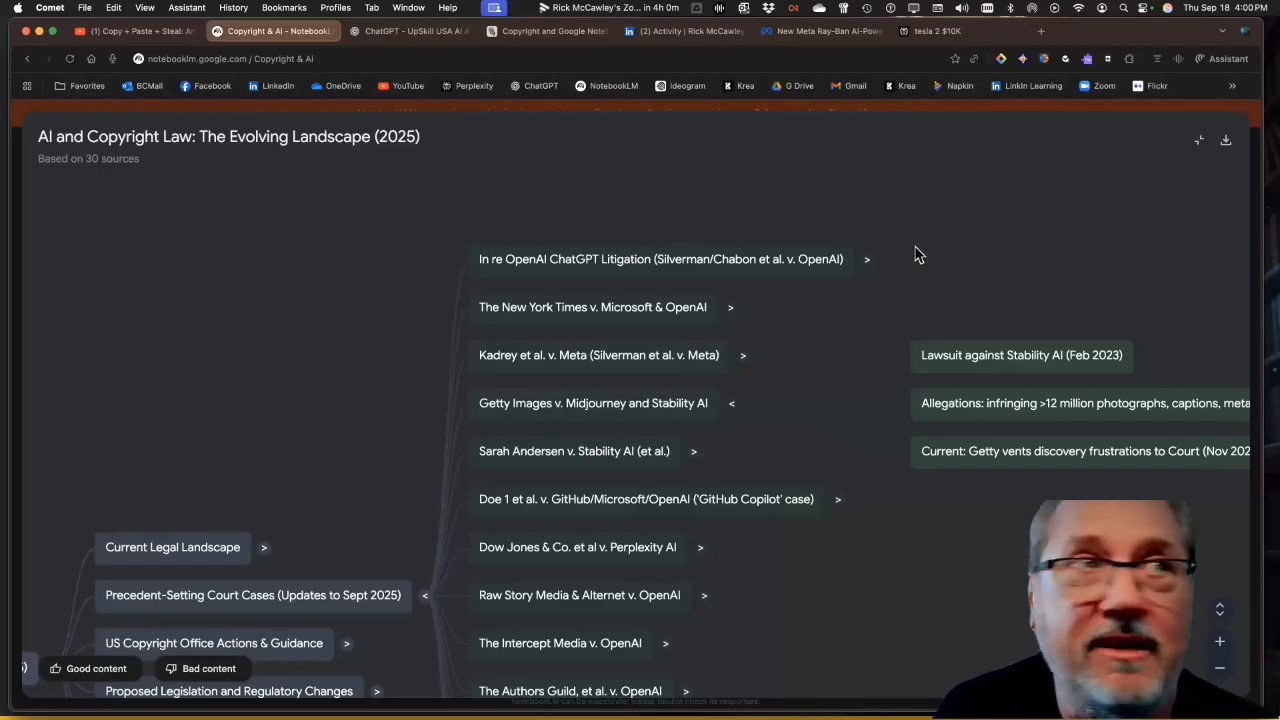
pyautogui.click(1198, 139)
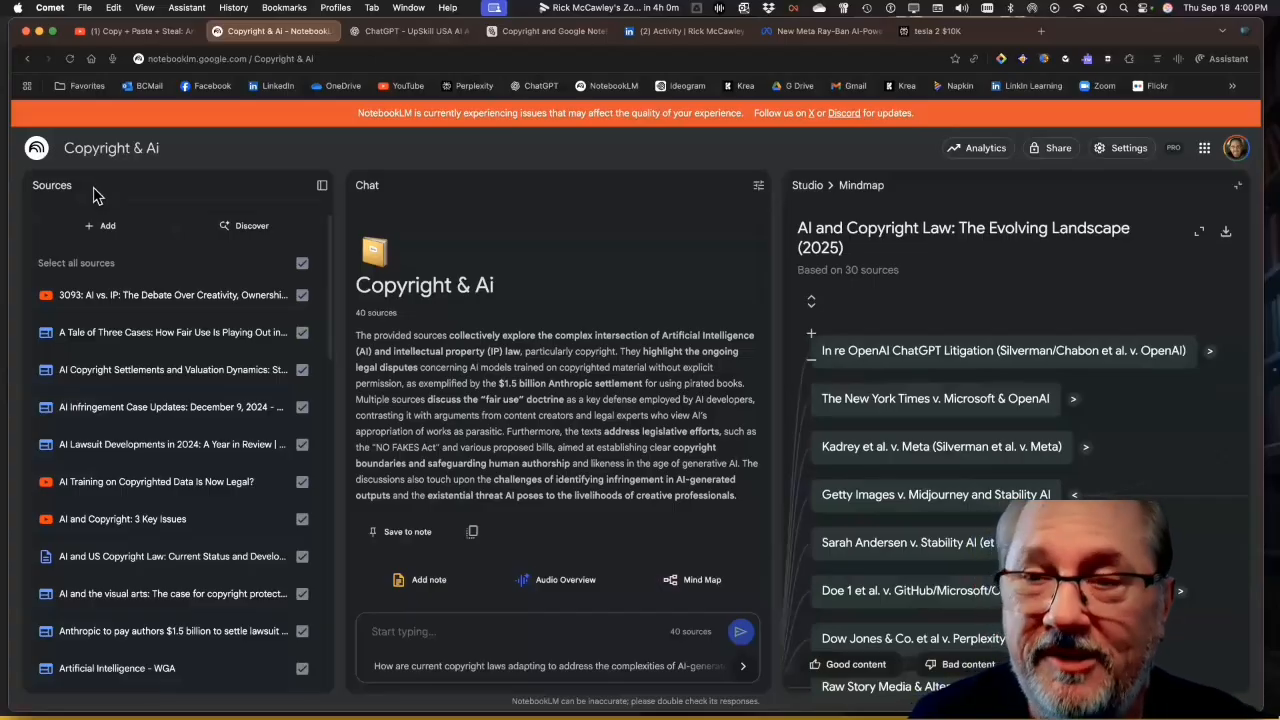
pyautogui.click(807, 185)
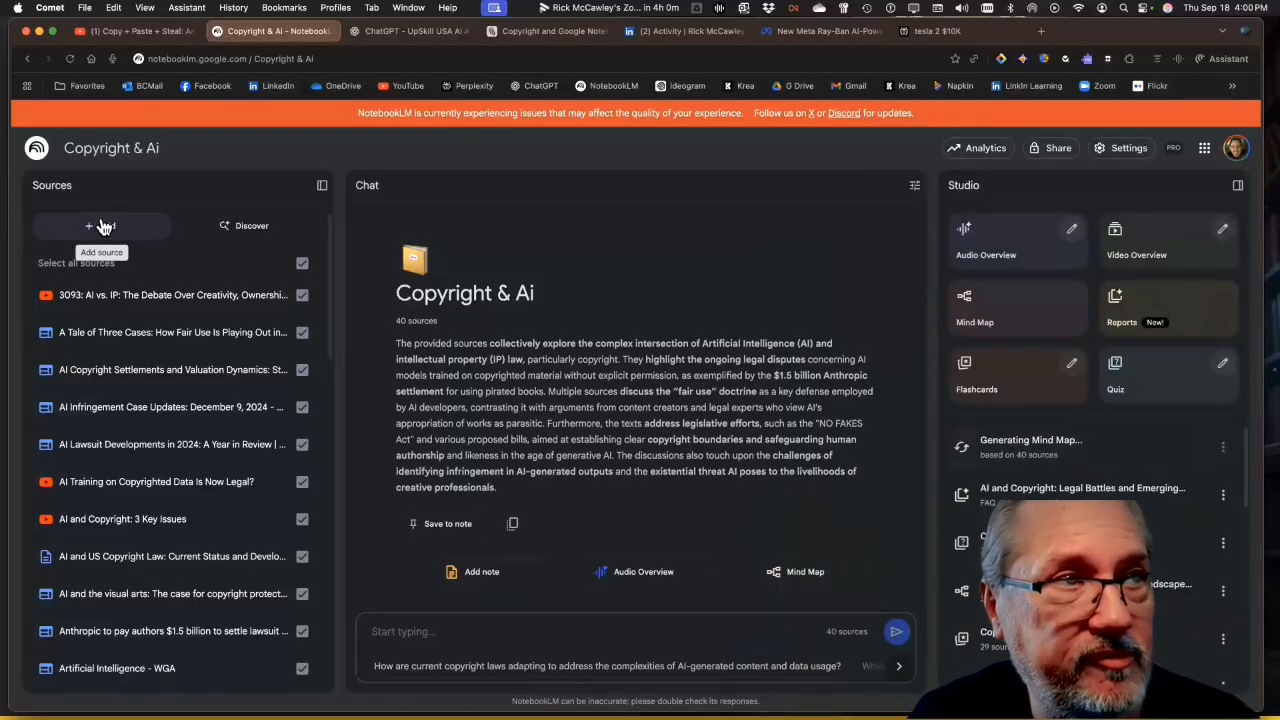
# View the source guide of the video "3093: AI vs. IP" and return to the source list.
pyautogui.click(85, 305)
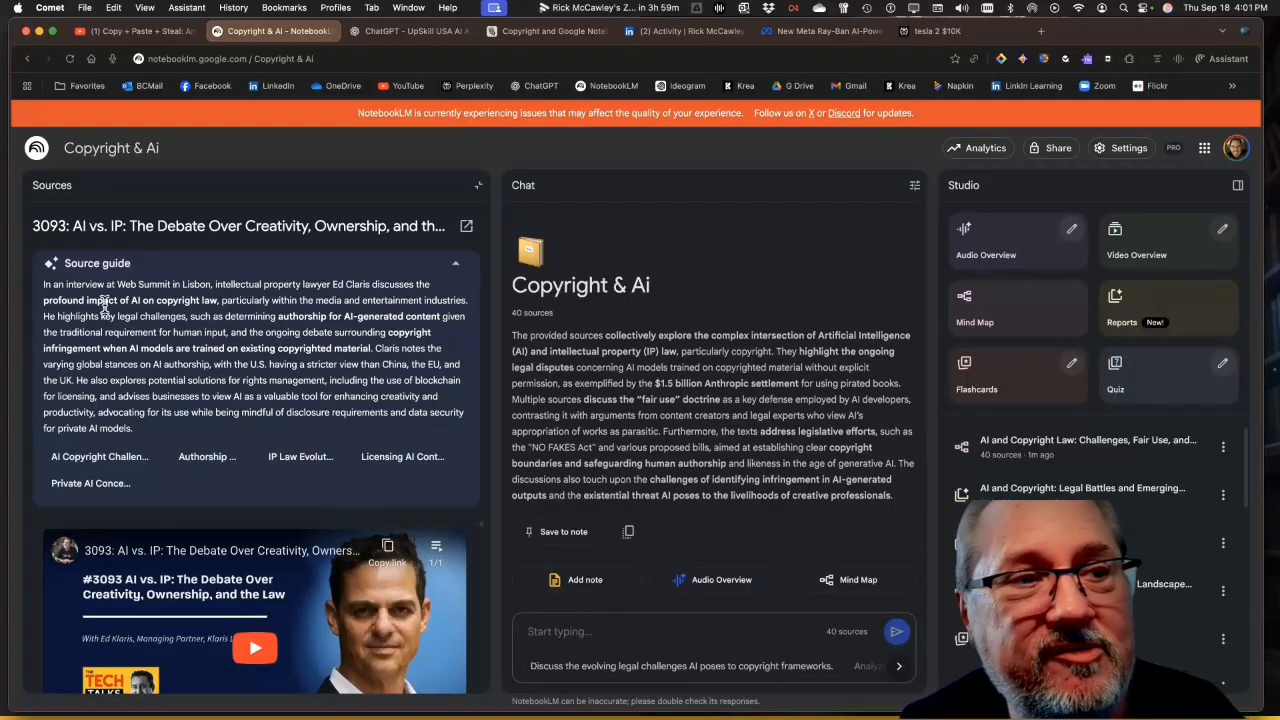
pyautogui.click(54, 186)
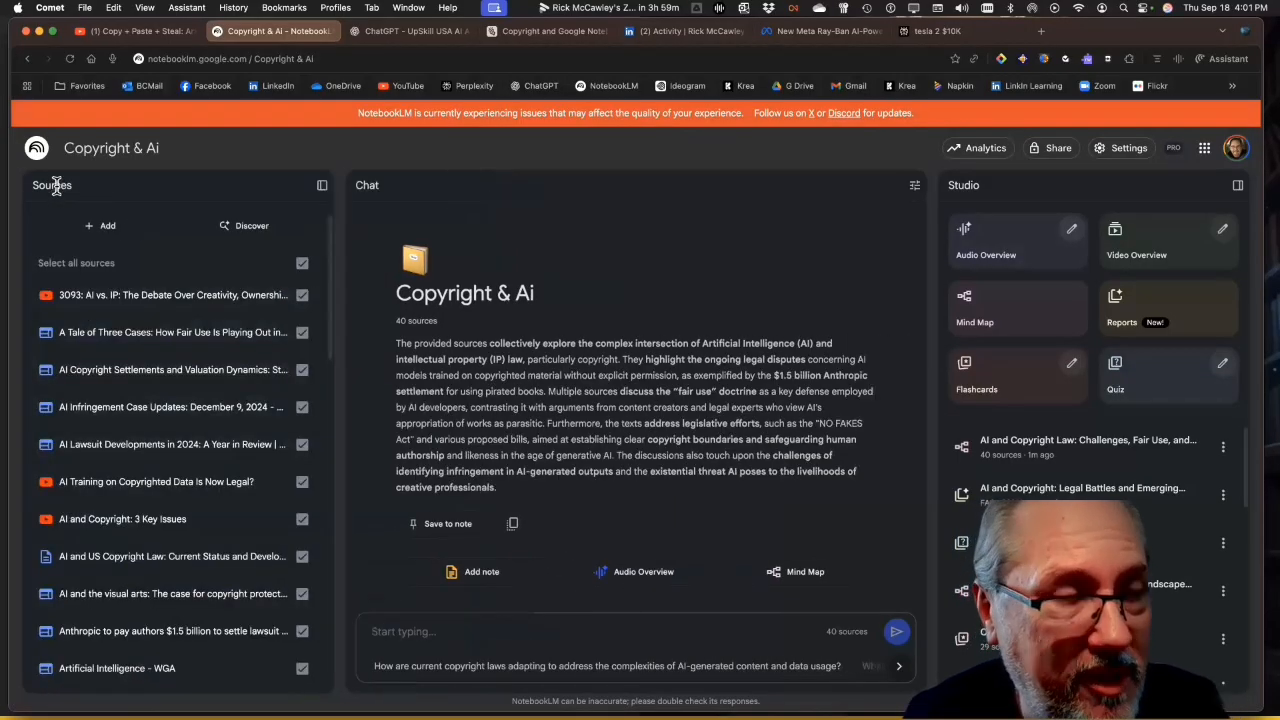
# Add Copyright copy.pdf from Google Drive as a notebook source and look through the source list.
pyautogui.click(100, 226)
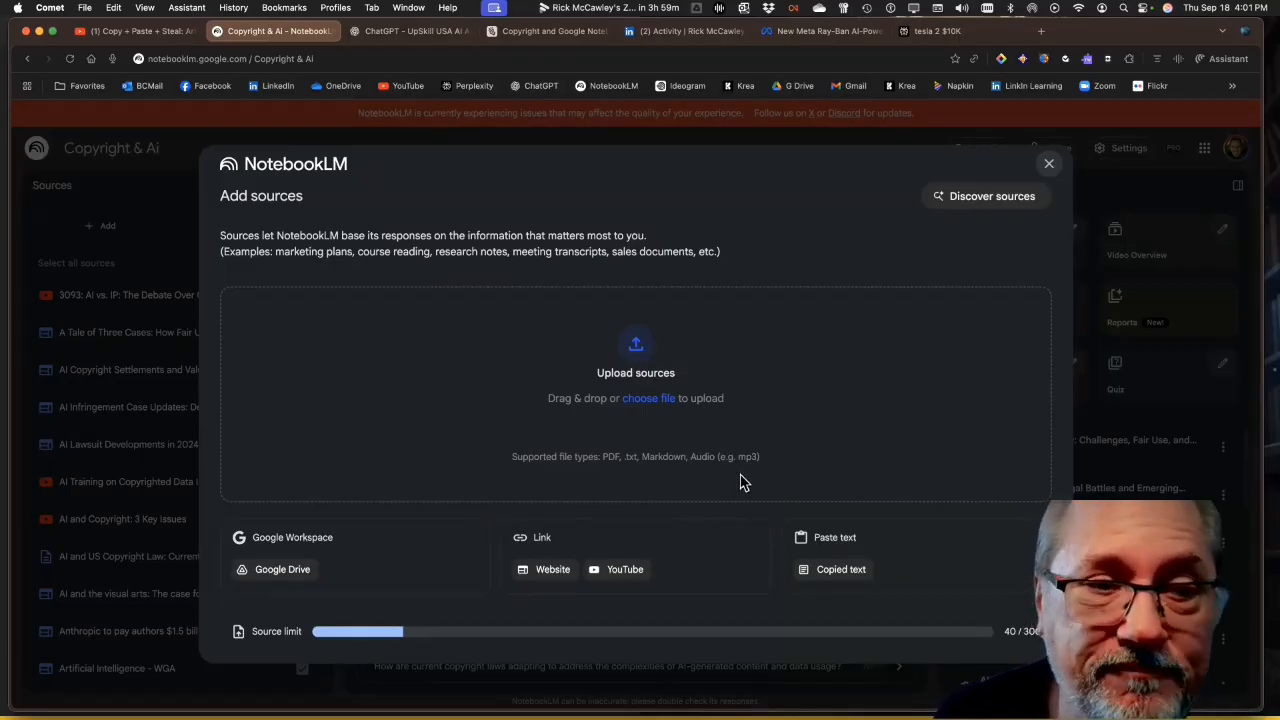
pyautogui.click(281, 571)
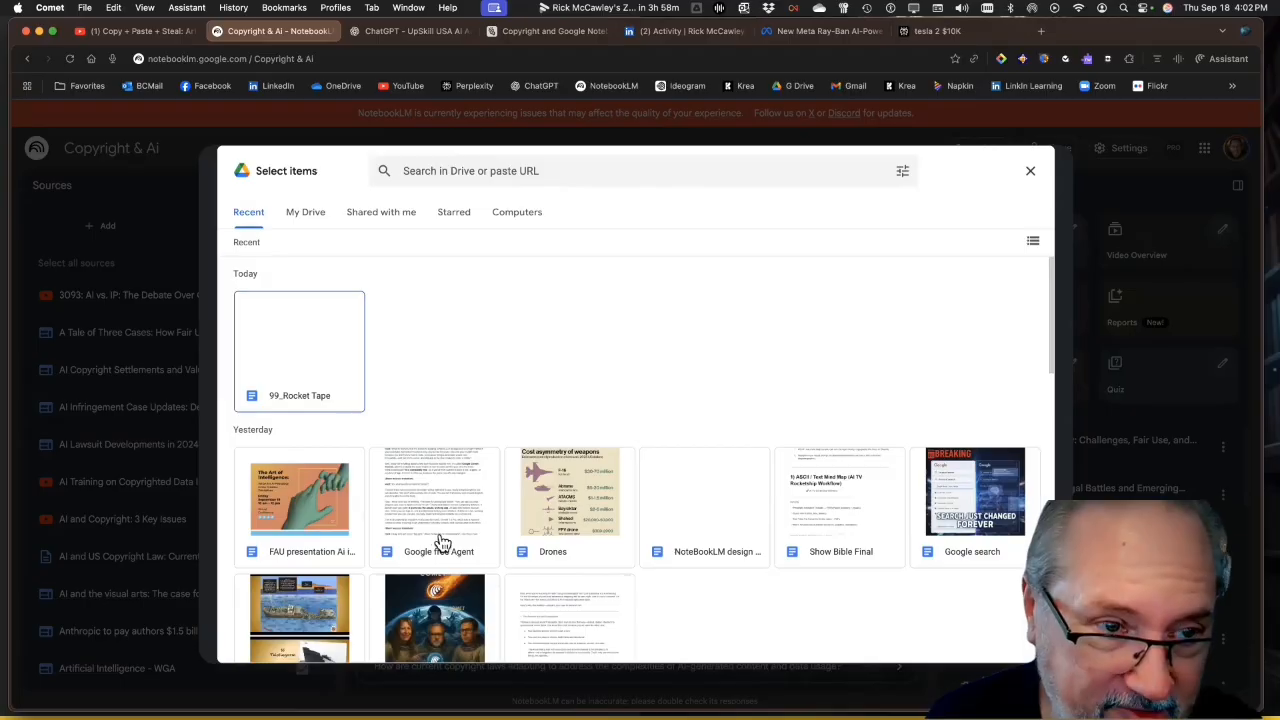
pyautogui.scroll(-5, 443, 541)
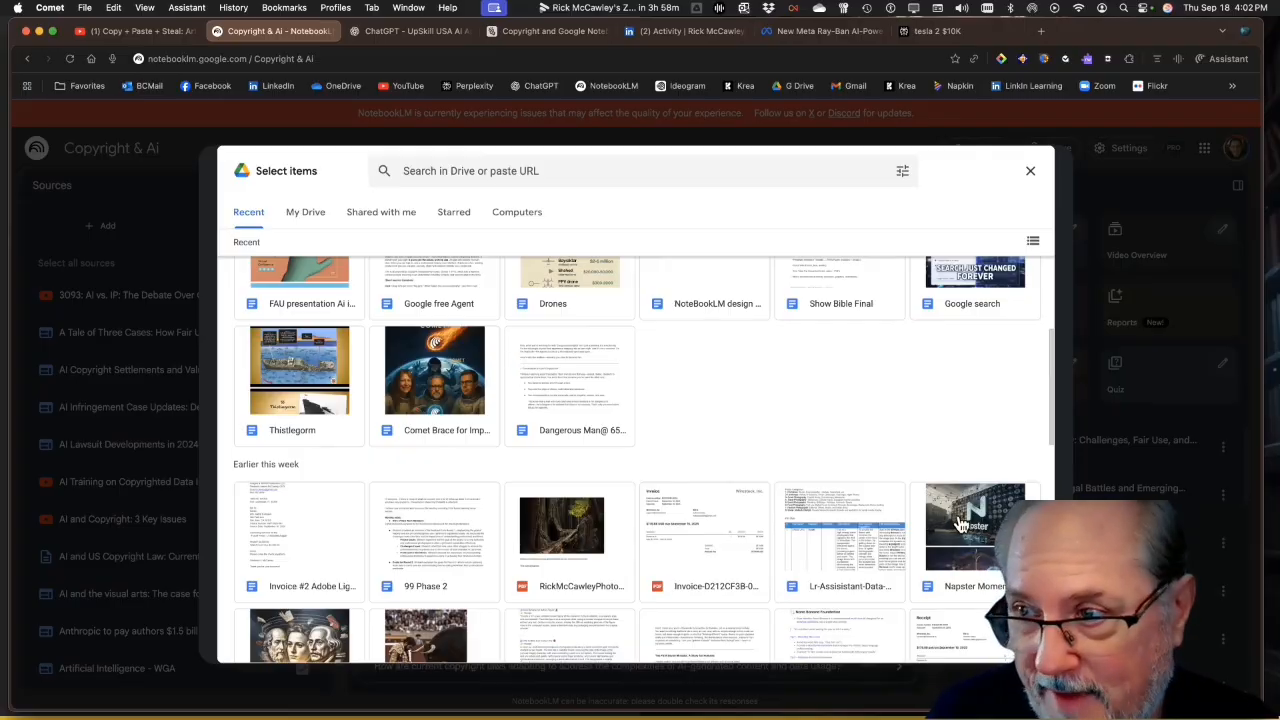
pyautogui.scroll(-7, 930, 520)
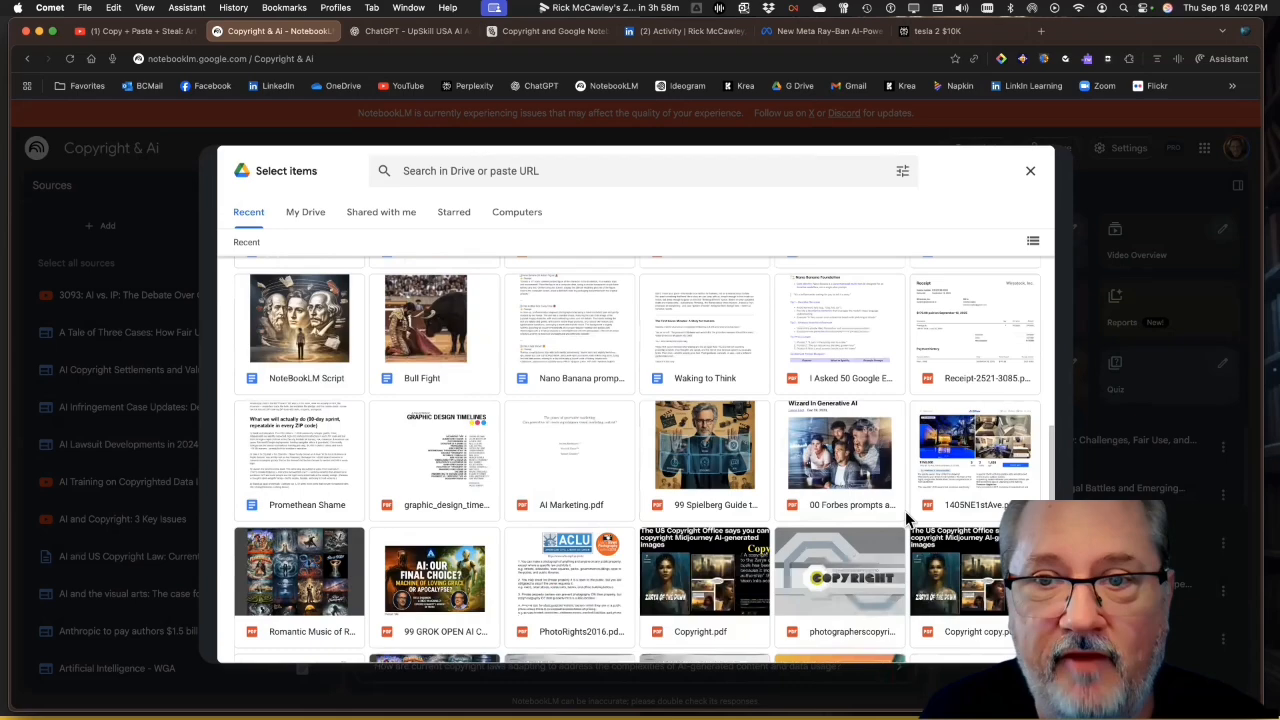
pyautogui.scroll(-3, 907, 518)
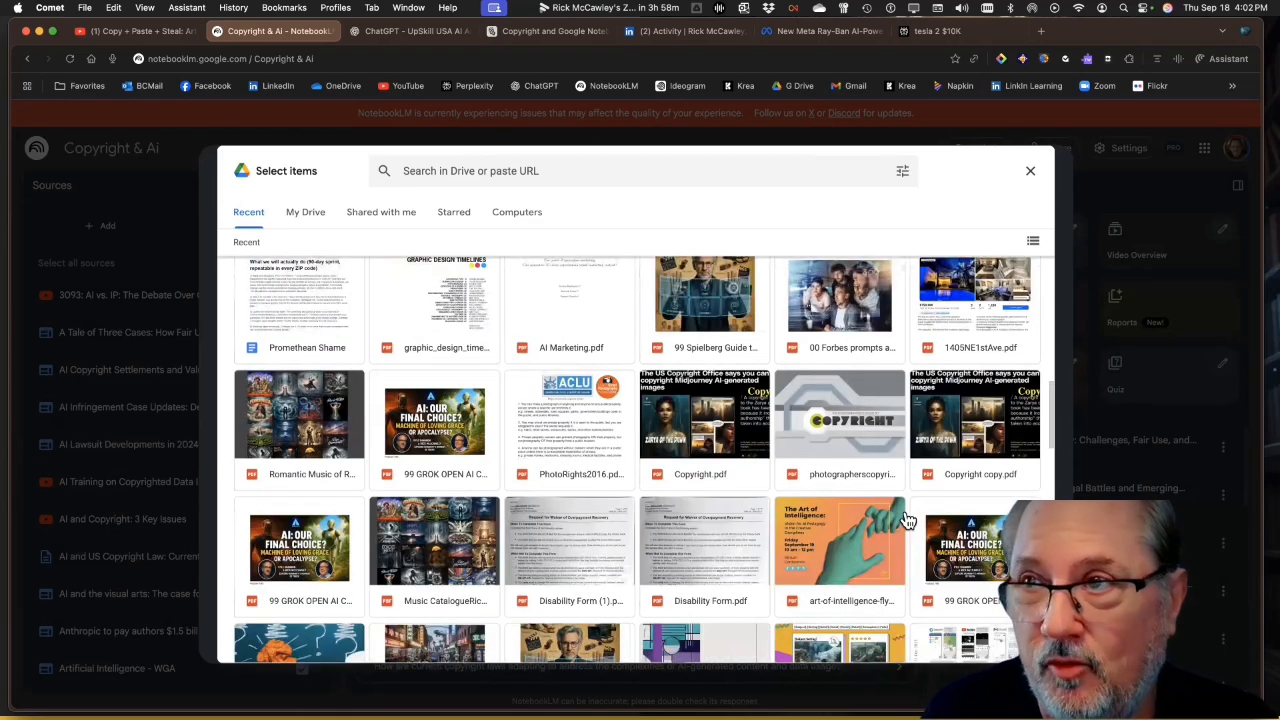
pyautogui.click(962, 427)
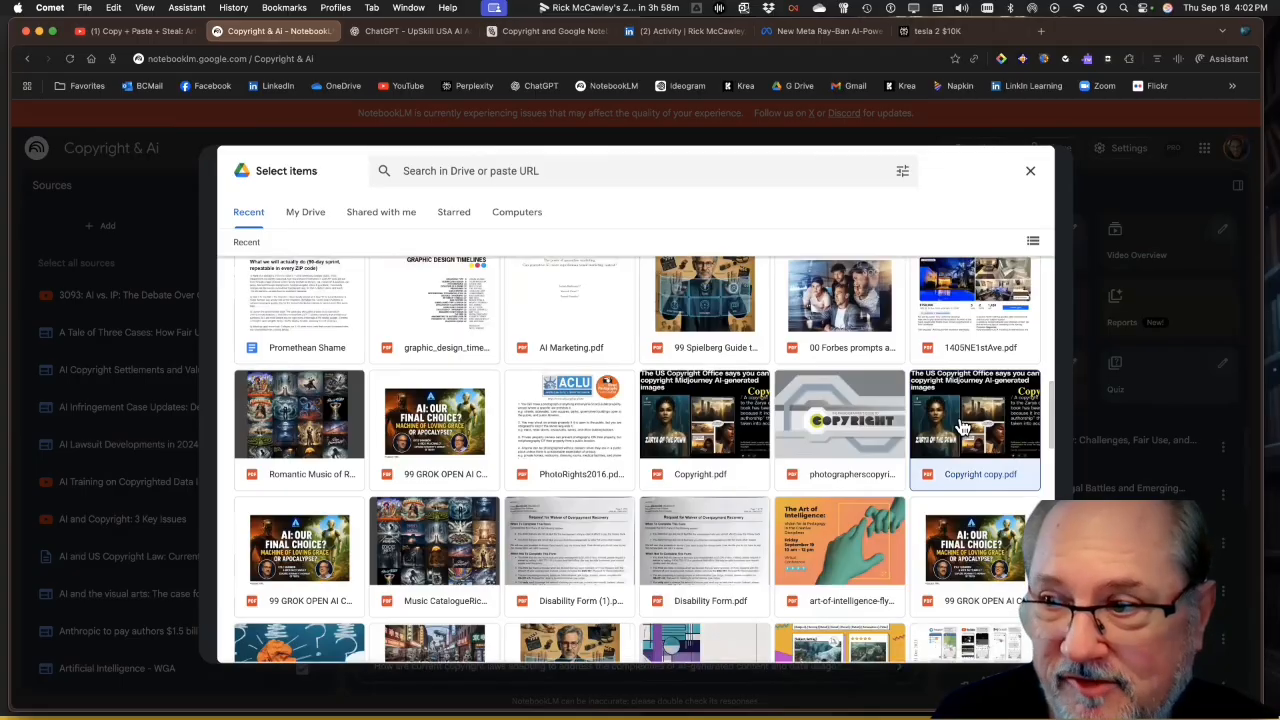
pyautogui.click(1012, 646)
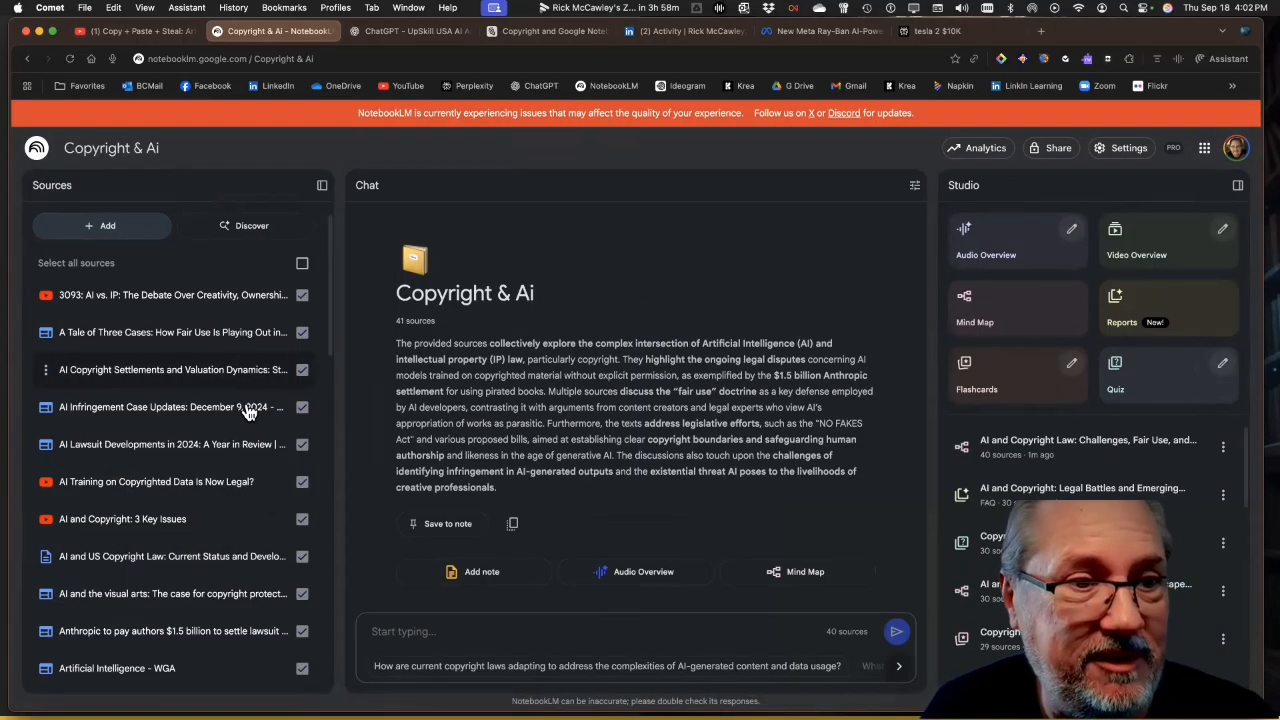
pyautogui.scroll(-10, 243, 420)
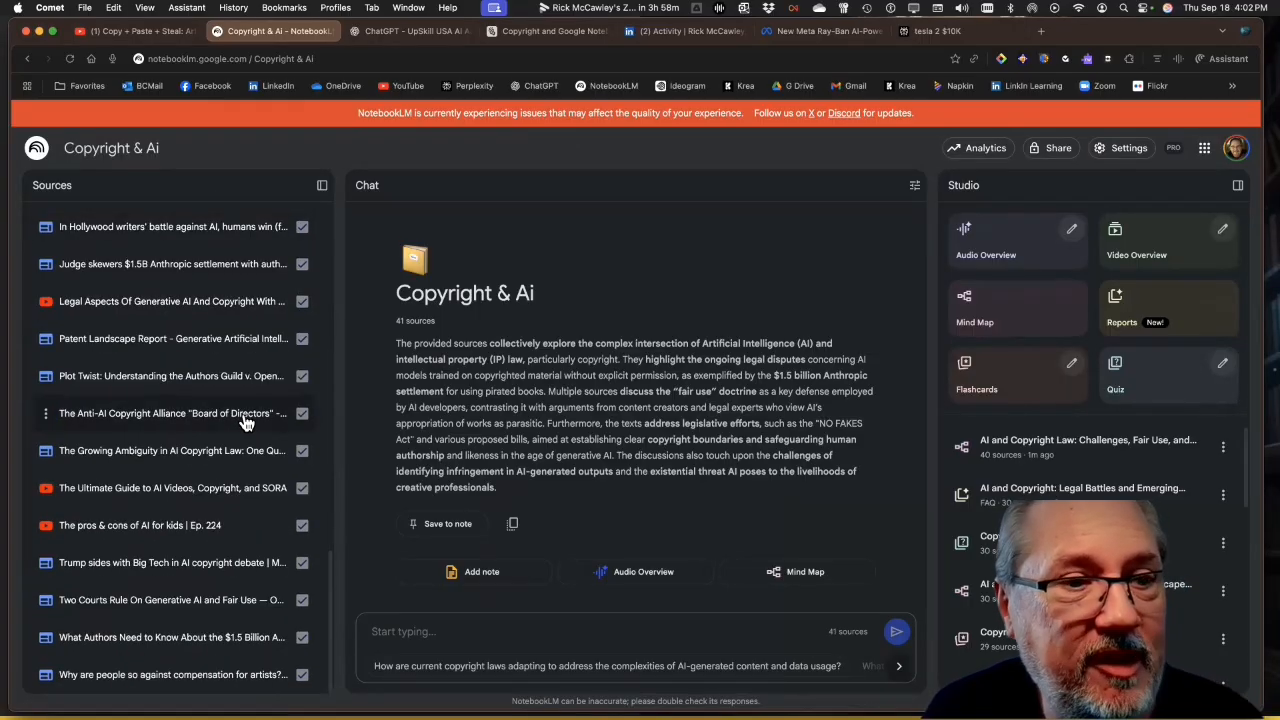
pyautogui.scroll(10, 242, 424)
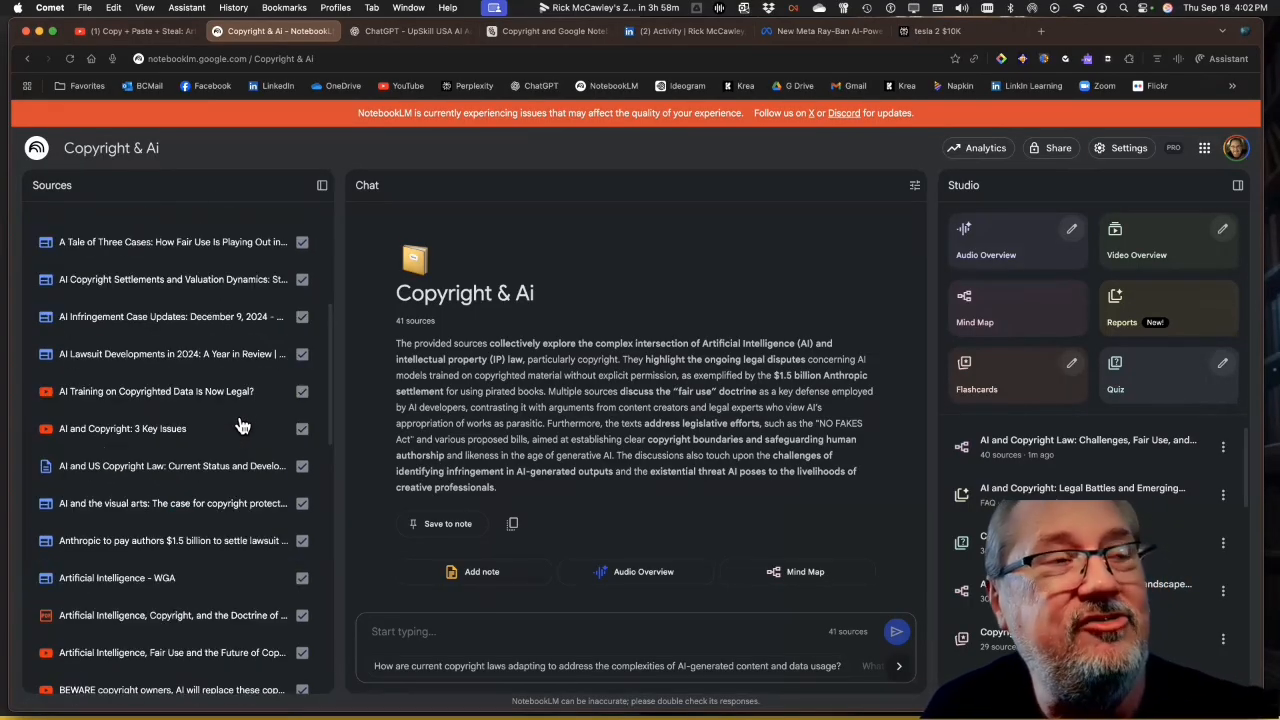
pyautogui.scroll(2, 240, 424)
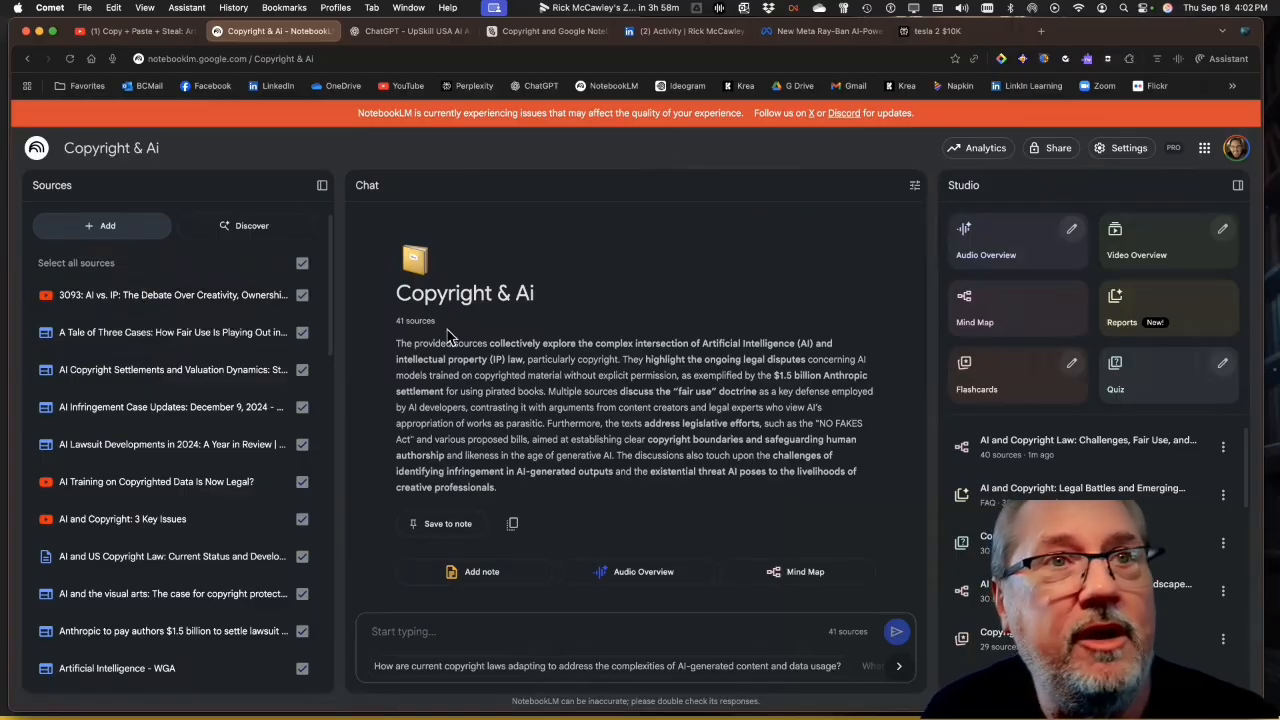
# Start adding another source, switch to YouTube and copy the share link of the CNA Insider video "Copy + Paste + Steal".
pyautogui.click(108, 229)
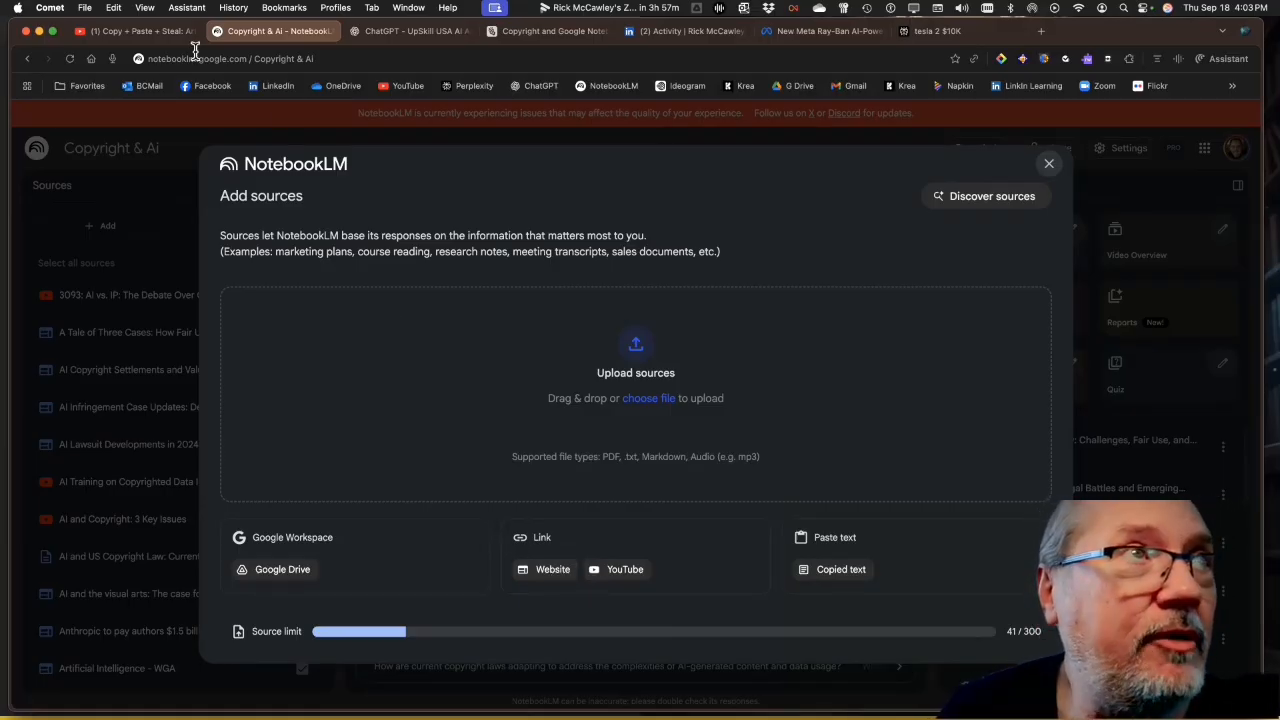
pyautogui.click(160, 38)
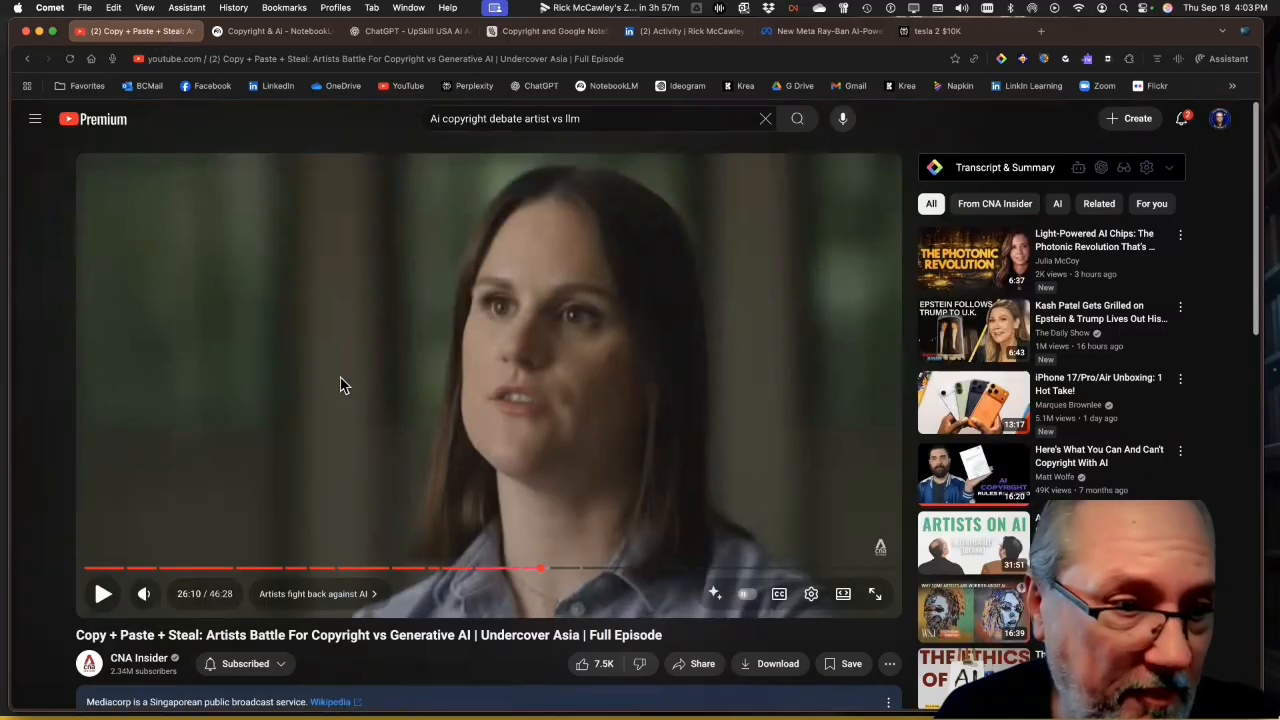
pyautogui.moveTo(128, 570); pyautogui.dragTo(154, 580)
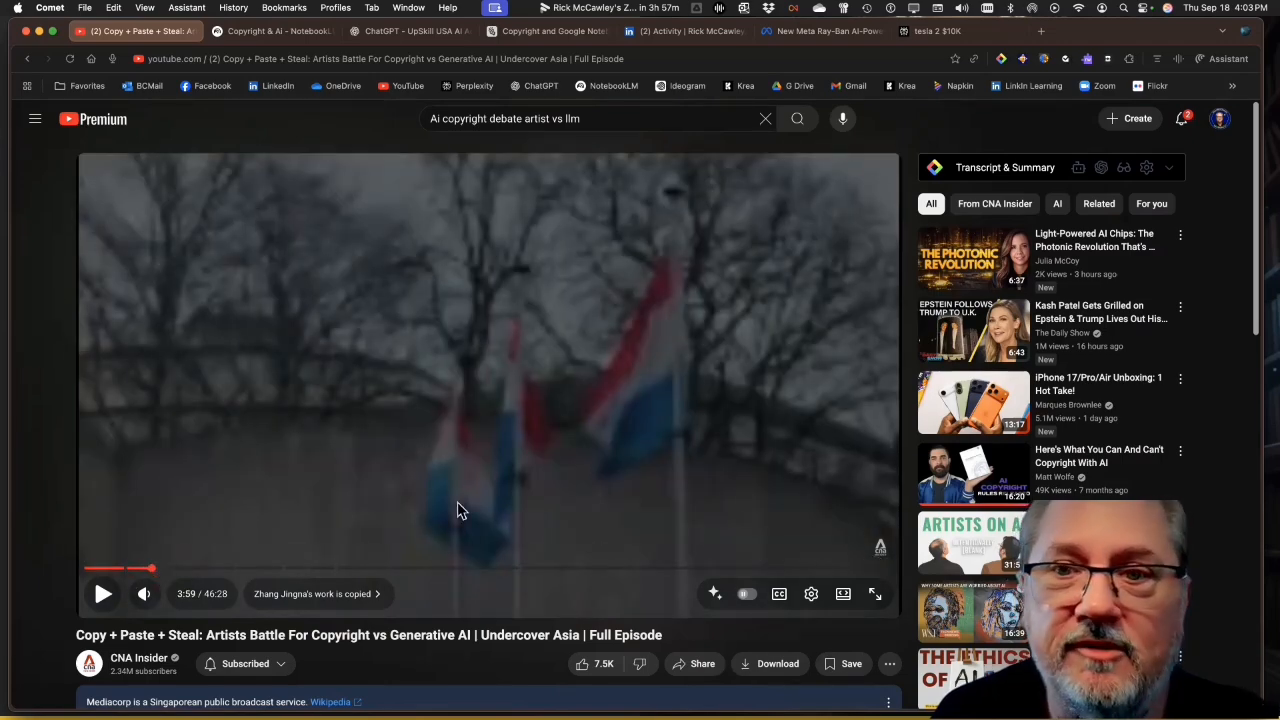
pyautogui.click(698, 665)
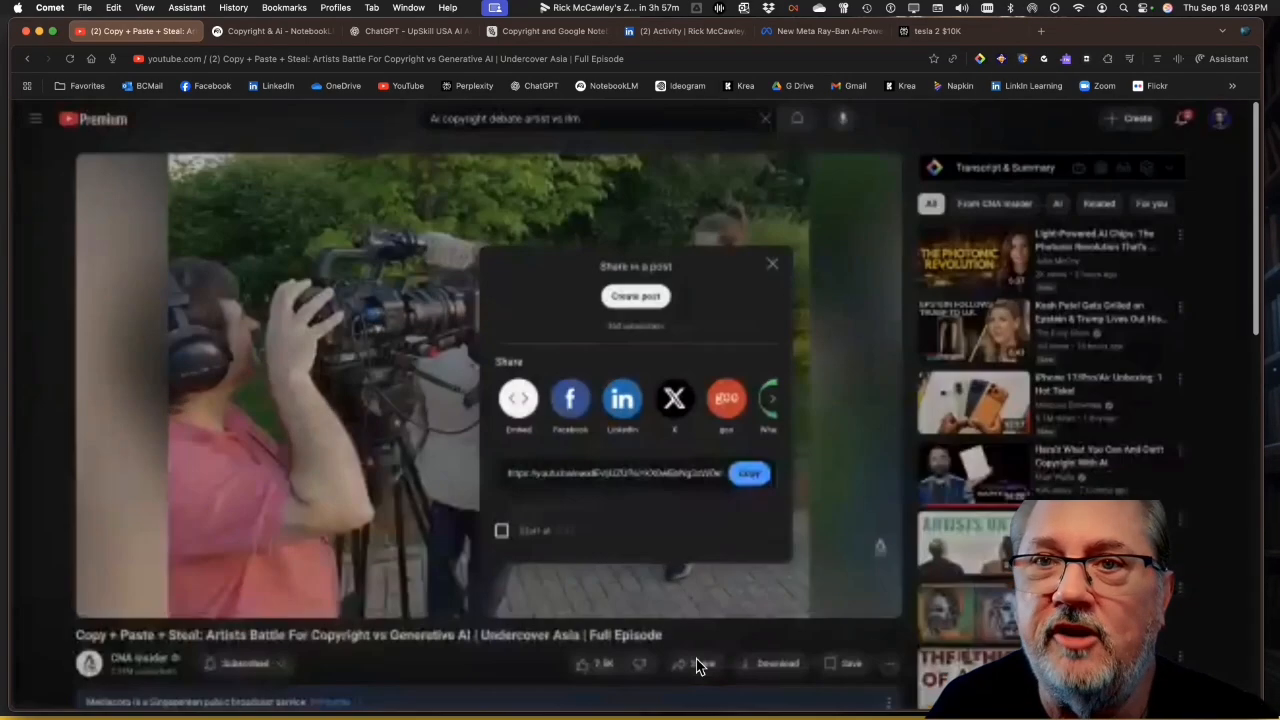
pyautogui.click(749, 476)
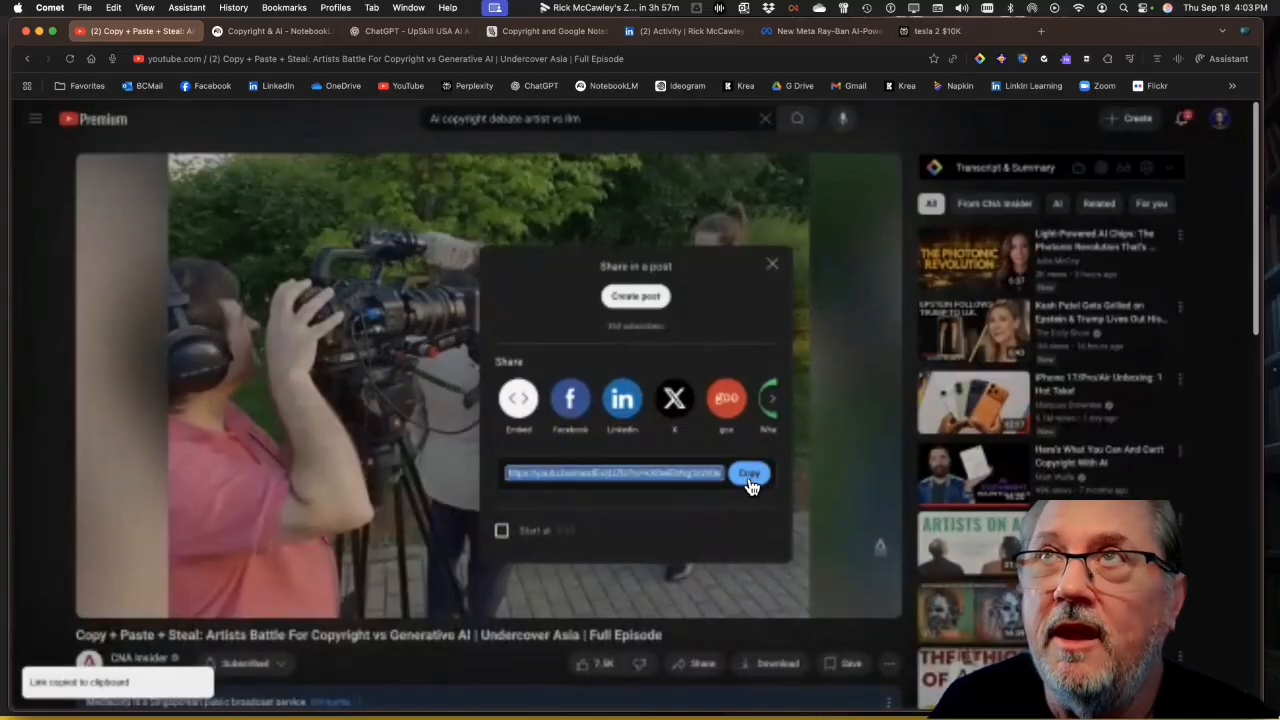
# Switch back to NotebookLM and add the copied YouTube link as a source of the notebook.
pyautogui.click(300, 32)
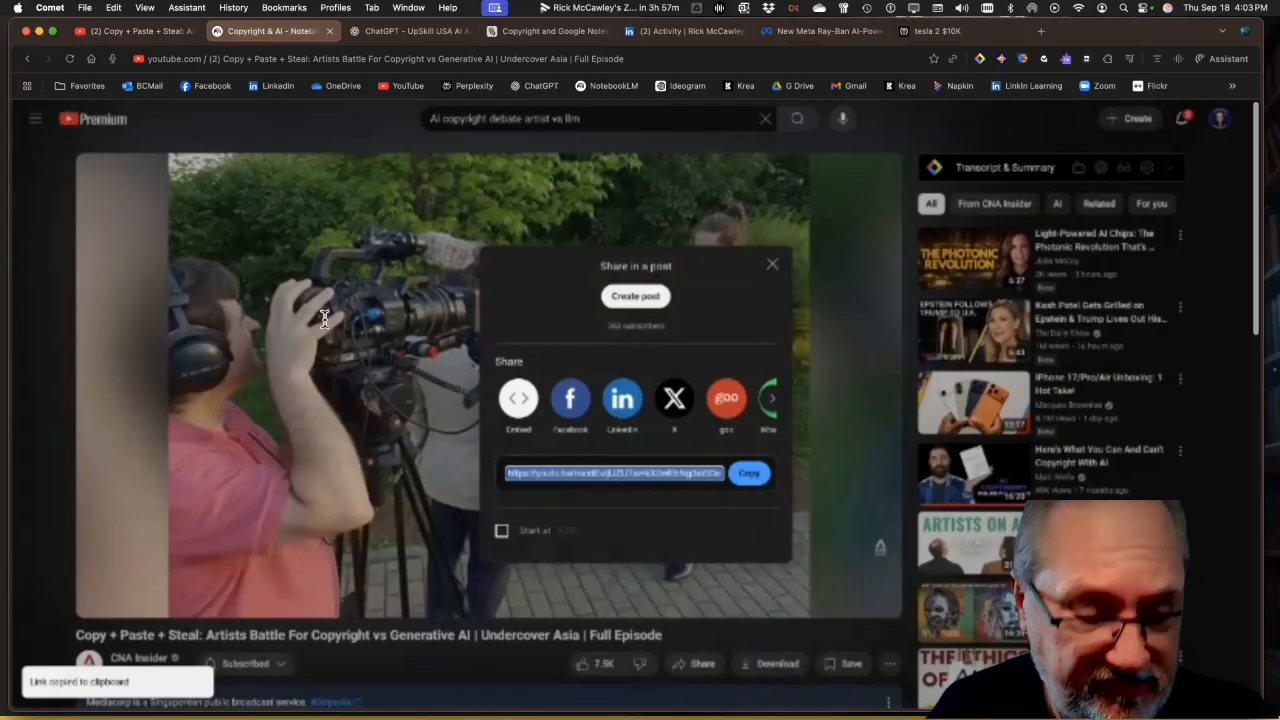
pyautogui.press('super+v')
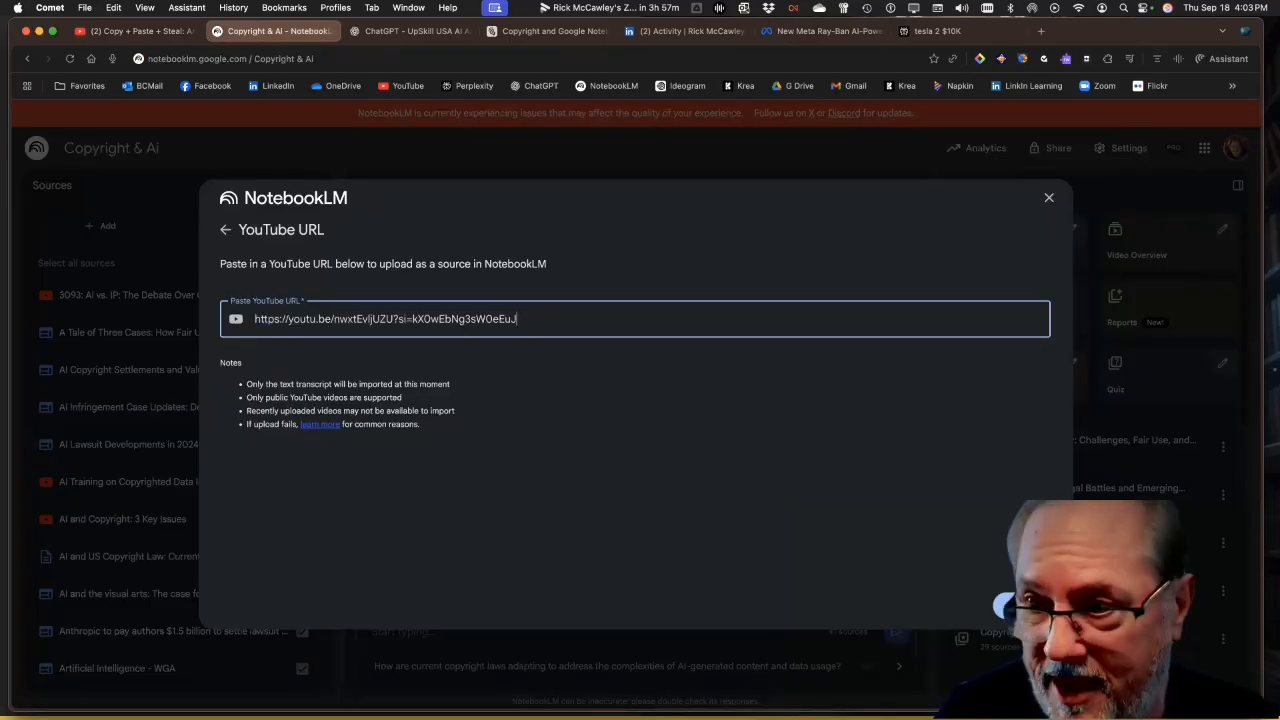
pyautogui.press('Return')
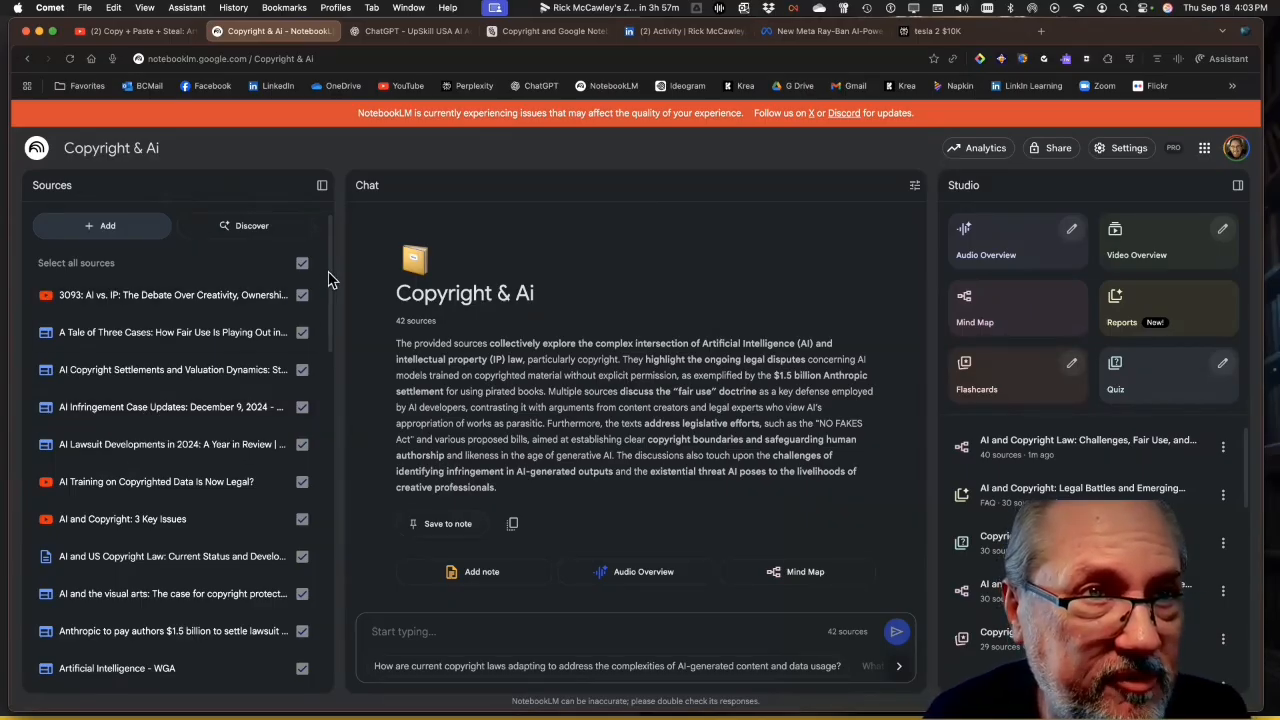
# View the source guide of "The Ultimate Guide to AI Videos, Copyright, and SORA" and return to the source list.
pyautogui.moveTo(334, 282); pyautogui.dragTo(338, 620)
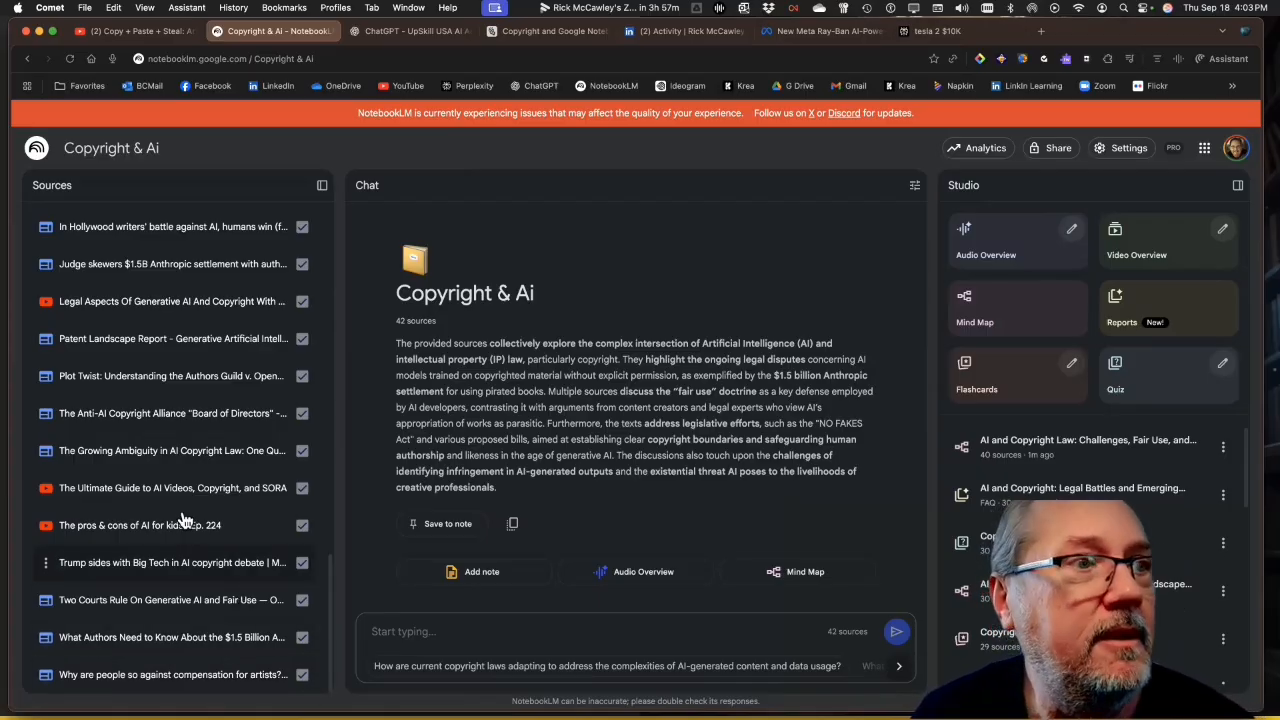
pyautogui.click(85, 490)
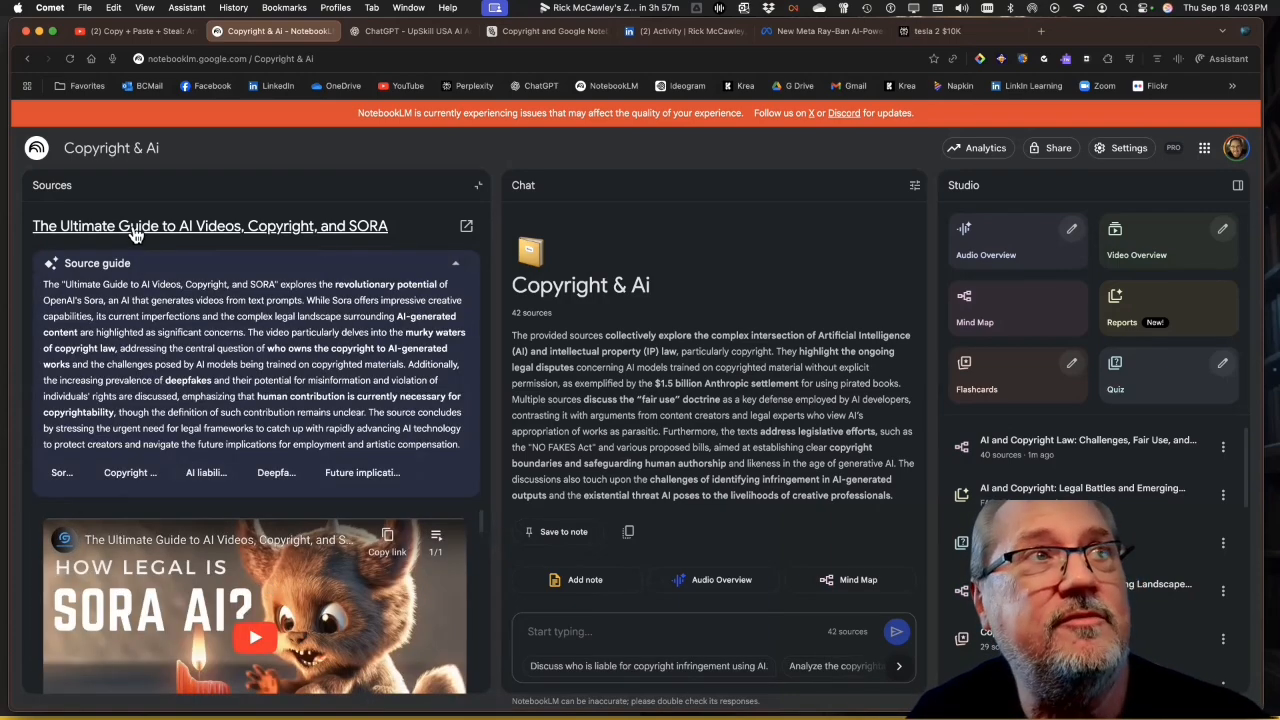
pyautogui.click(63, 180)
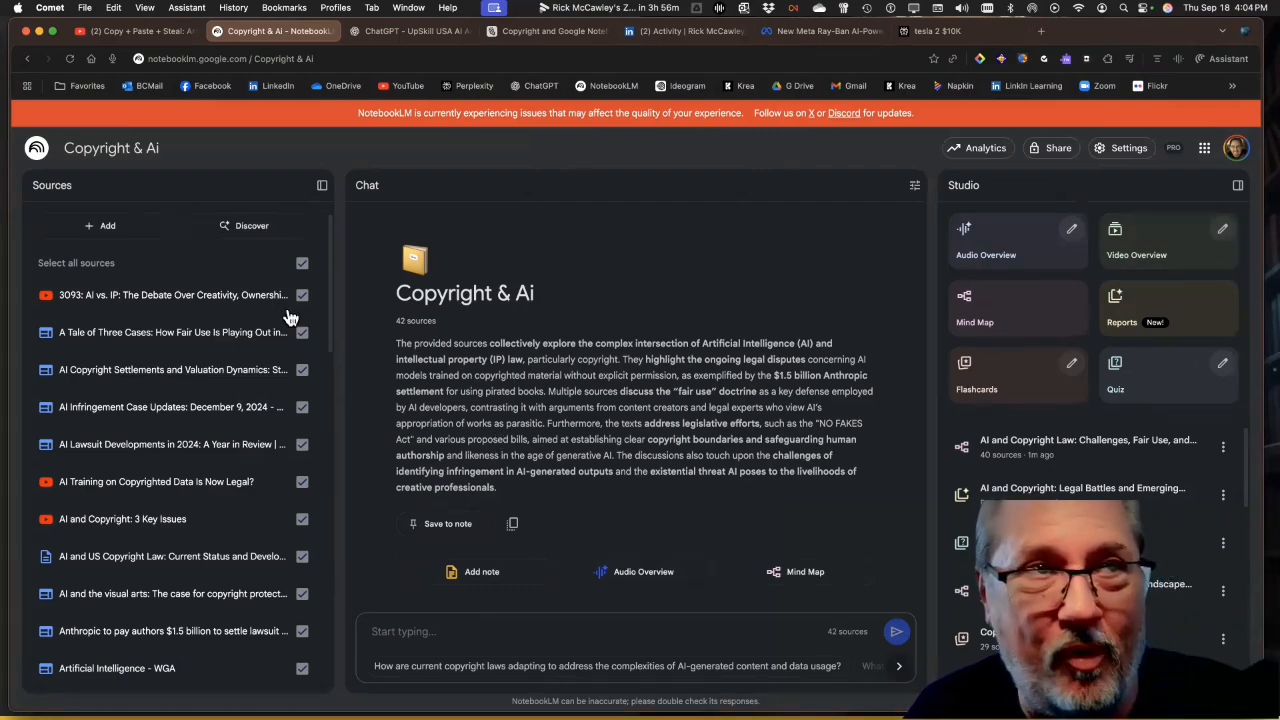
# Start discovering web sources and request all the caselaw and precedent setting in the copyright field with artificial intelligence as the subject matter.
pyautogui.click(260, 232)
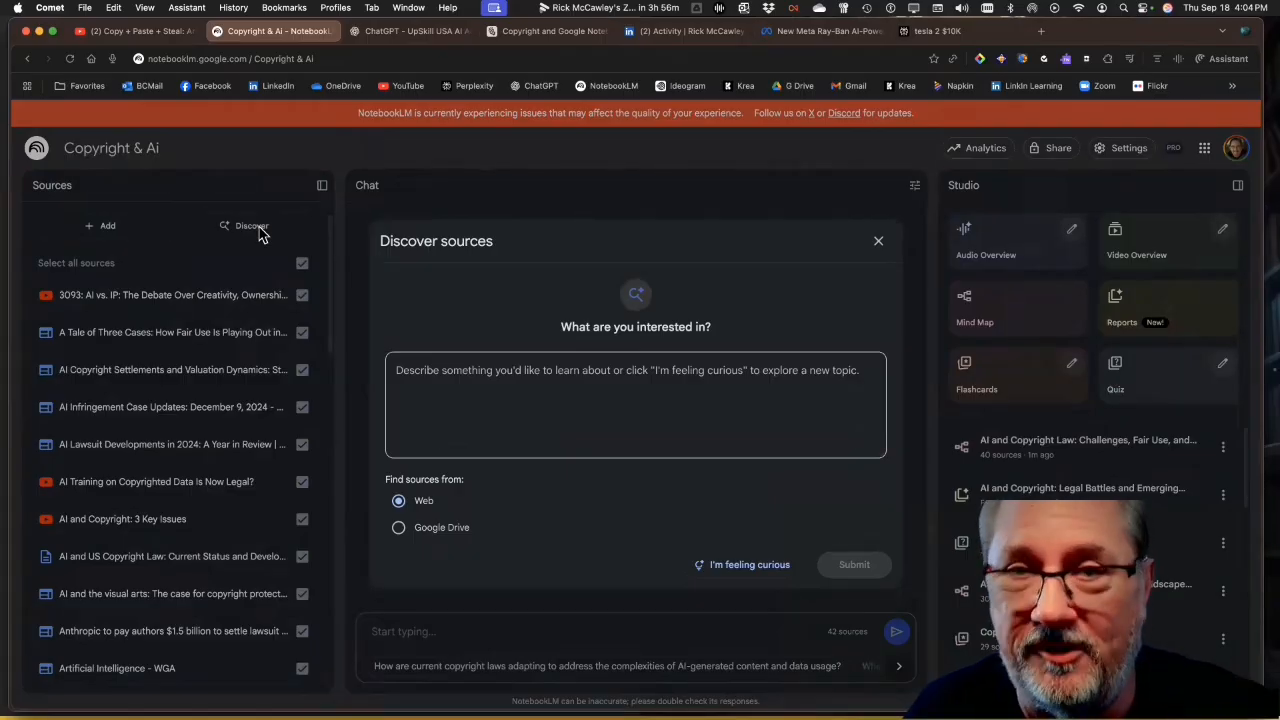
pyautogui.click(401, 378)
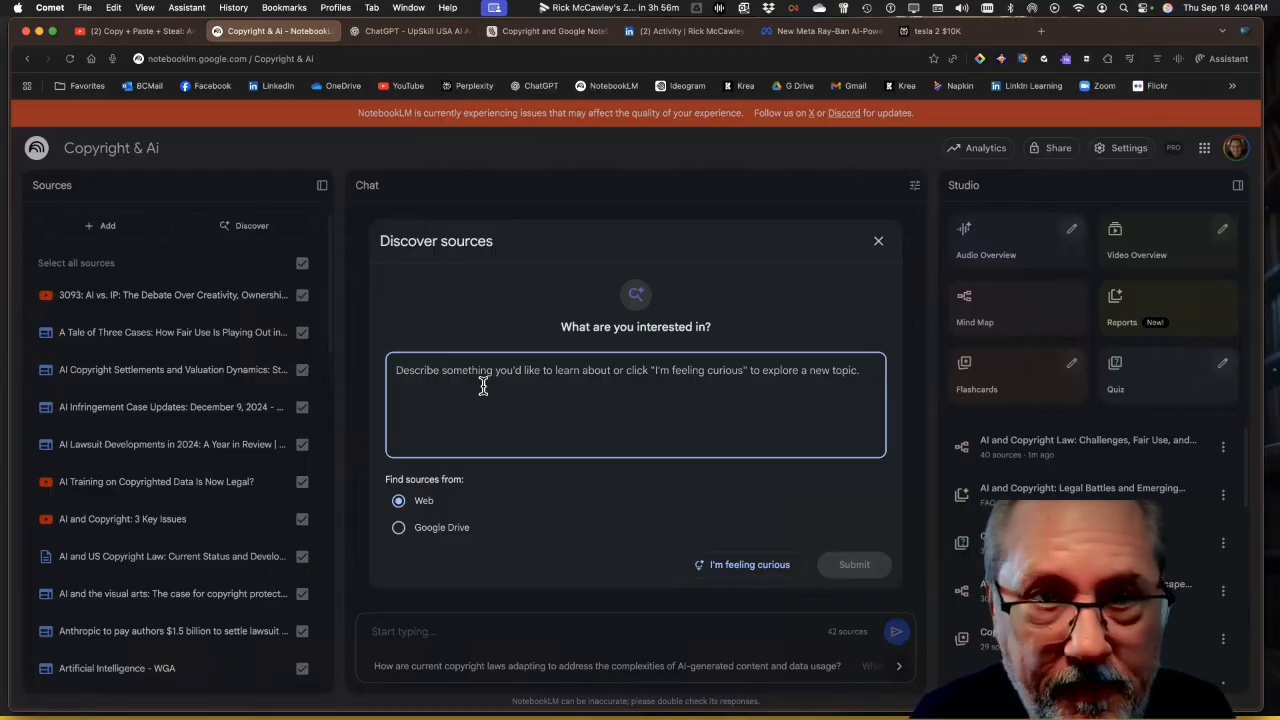
pyautogui.press('F5')
pyautogui.write('Find me all the caselaw in')
pyautogui.press('BackSpace')
pyautogui.press('BackSpace')
pyautogui.write('and precedent')
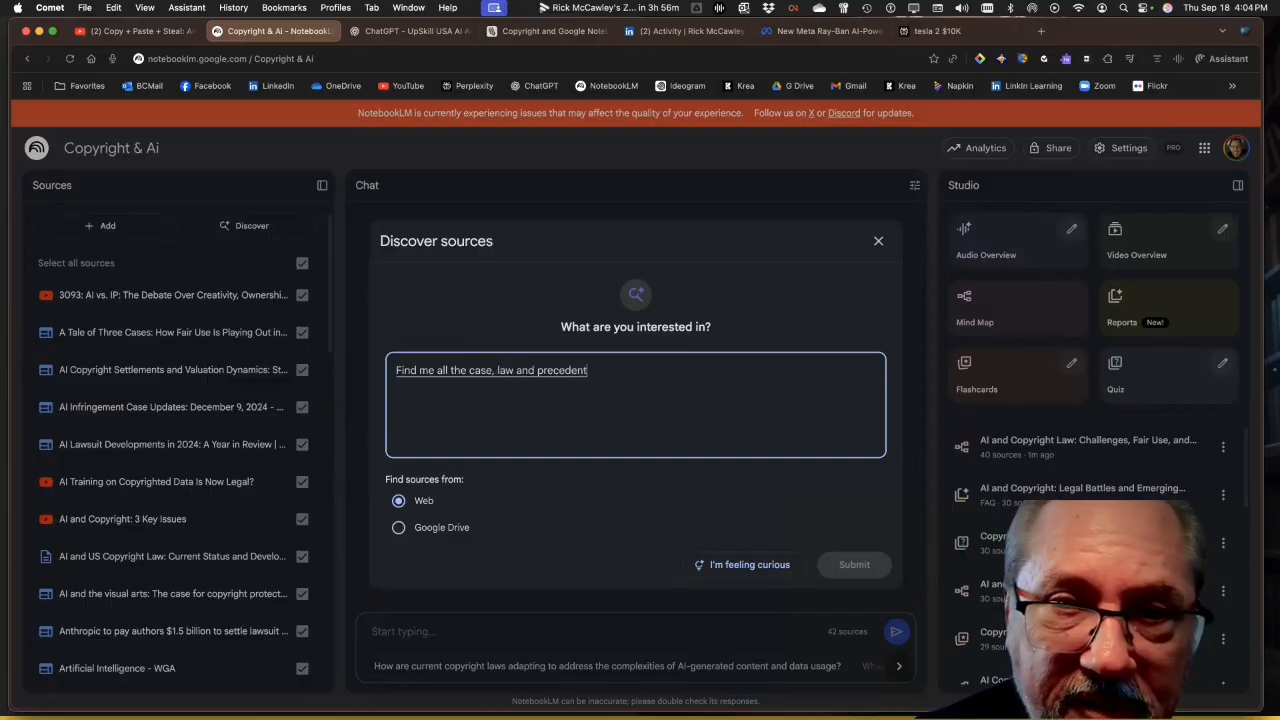
pyautogui.write(' setting in the copy')
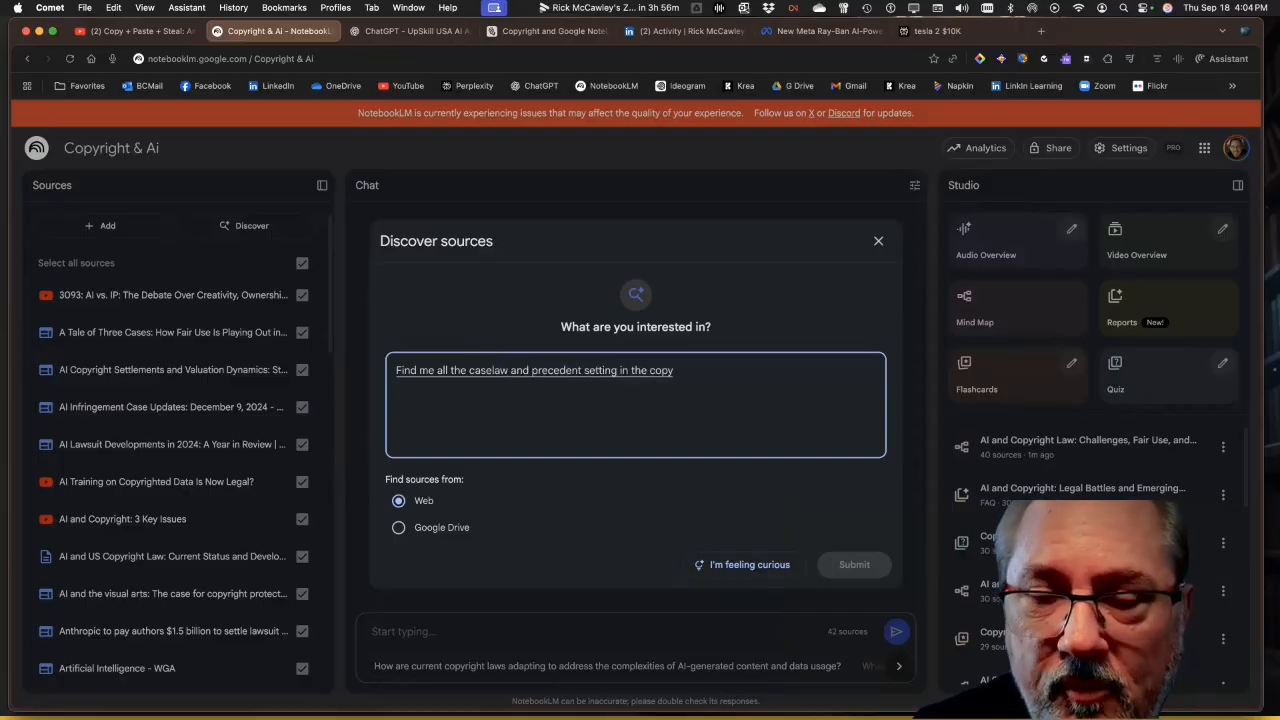
pyautogui.write('right field with artificial')
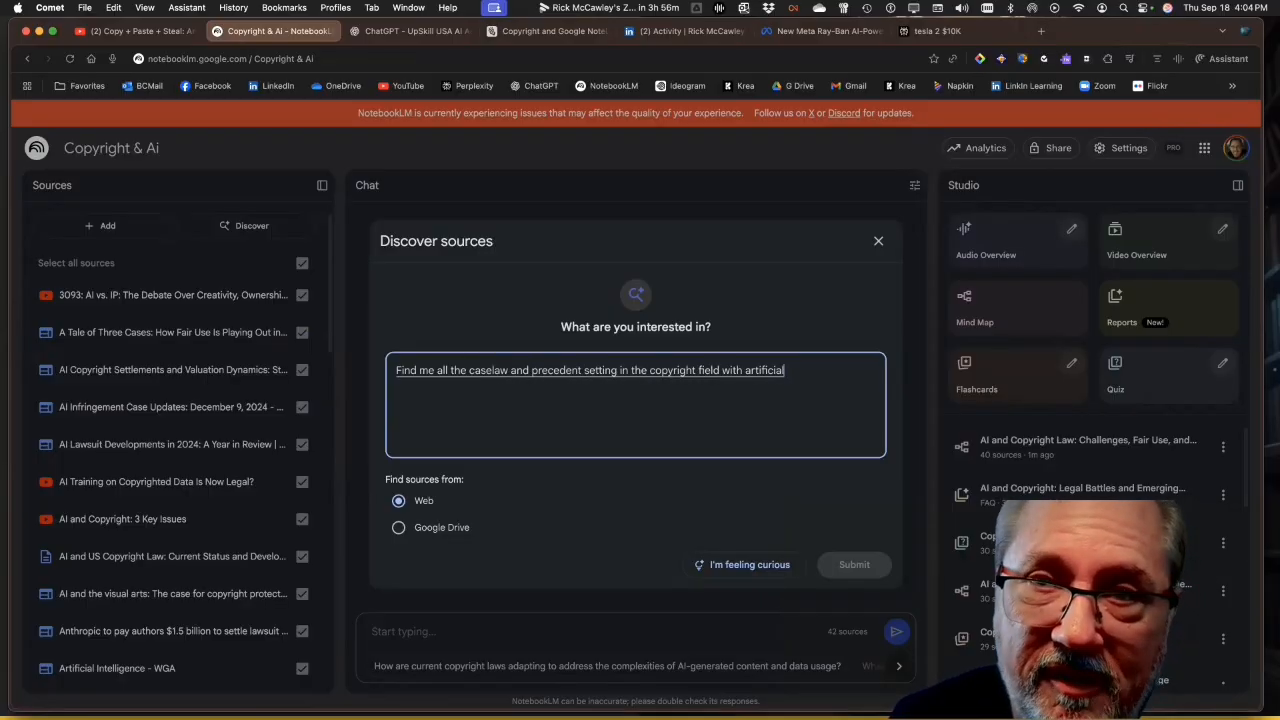
pyautogui.write(' intelligence as the subject matter')
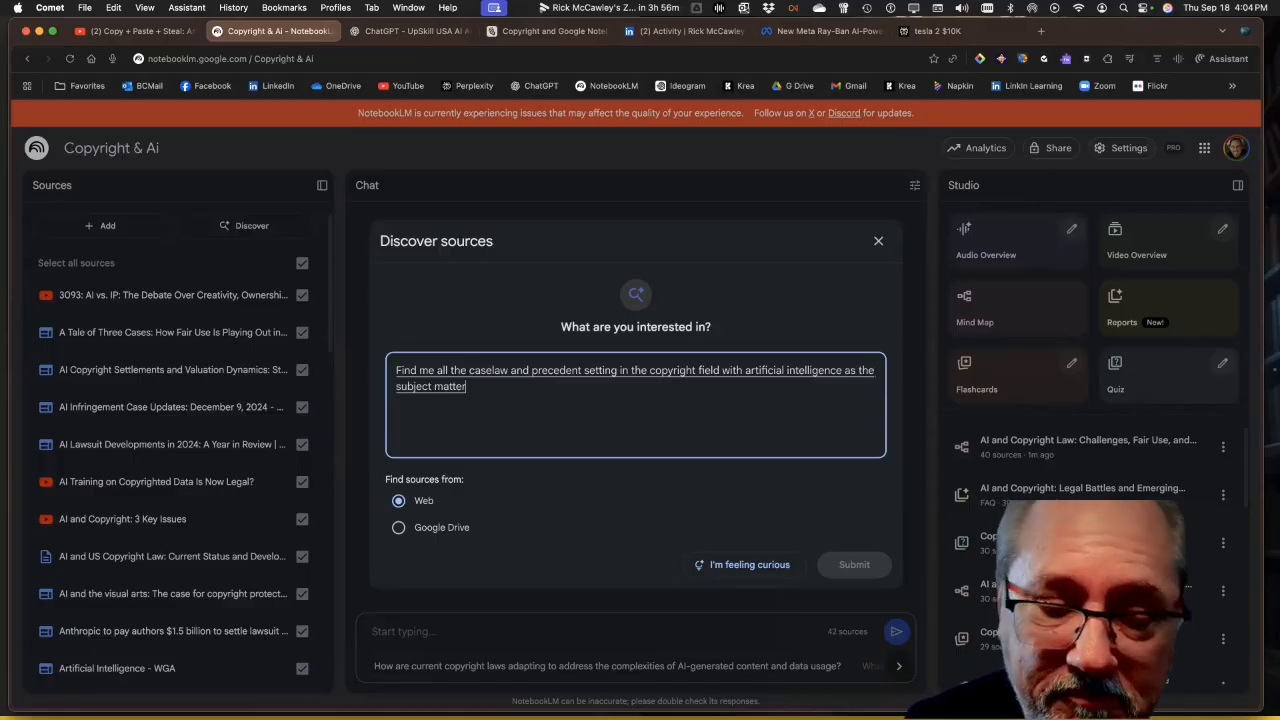
# Extend the request to official open or closed cases and historical copyright documentation that may affect current AI and copyright law, and submit it.
pyautogui.write(" make sure that it's official.")
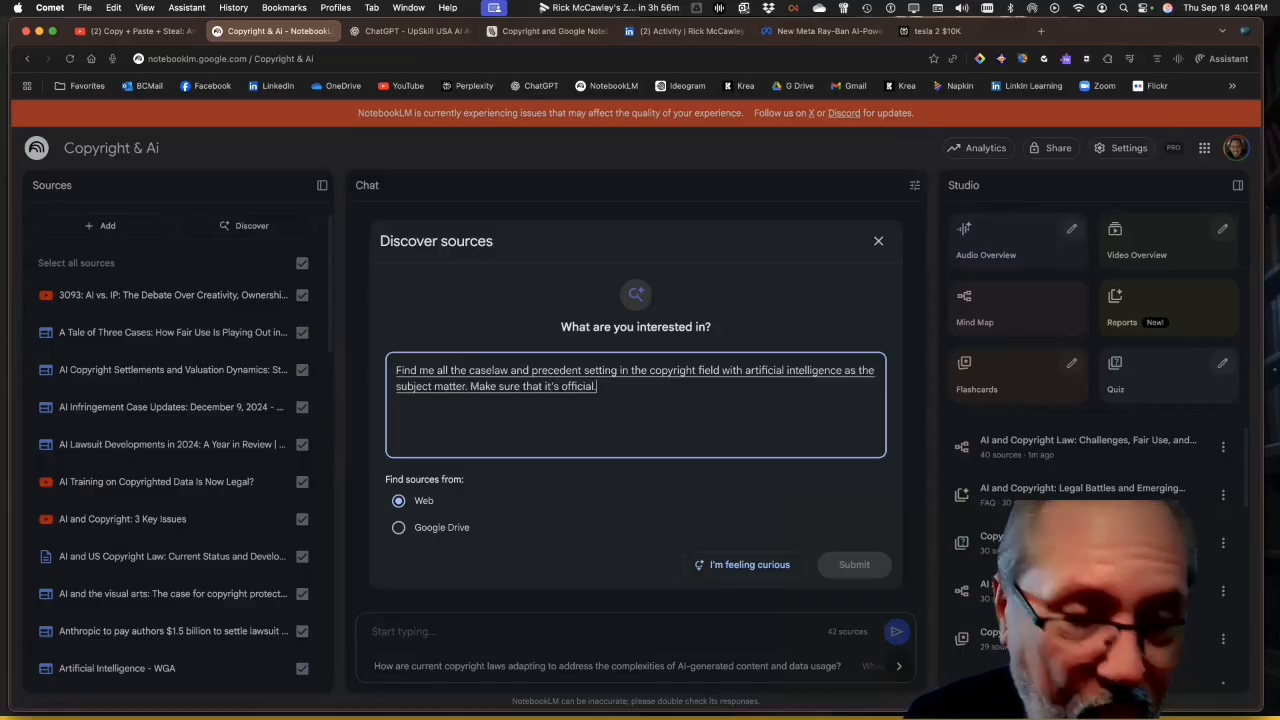
pyautogui.press('BackSpace')
pyautogui.write("whether it's an open place")
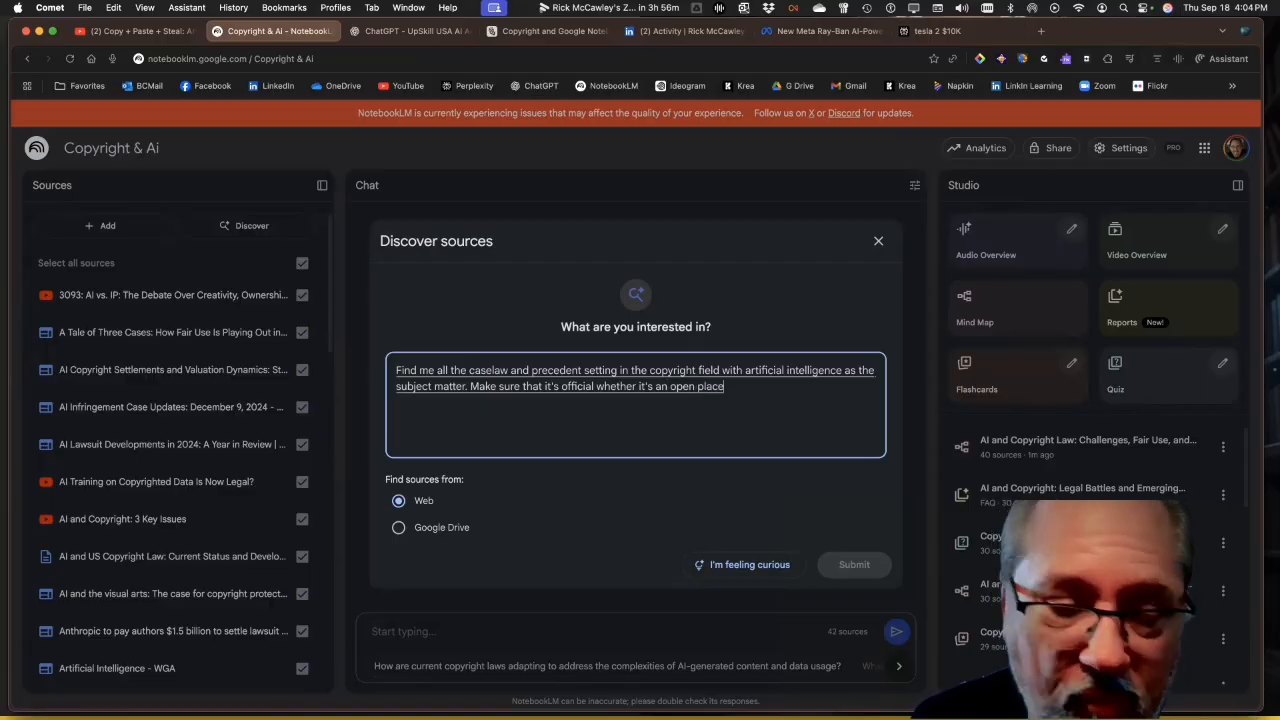
pyautogui.write(' or close case.')
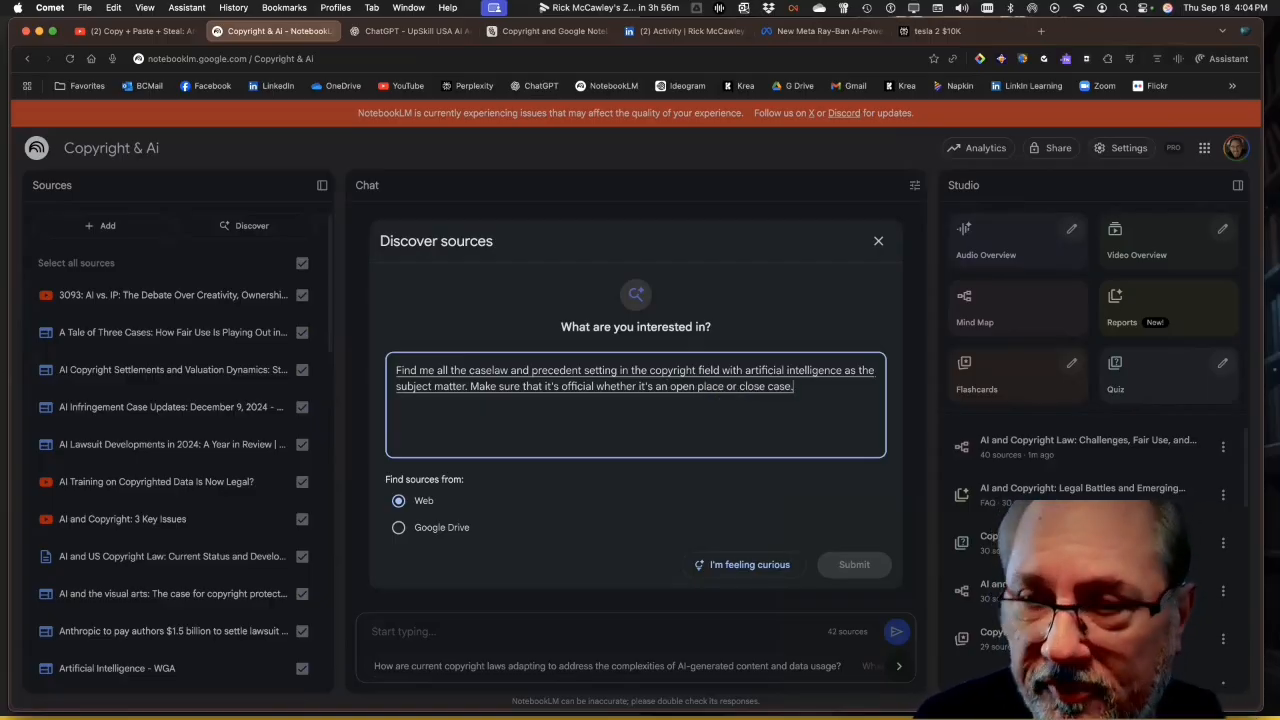
pyautogui.press('BackSpace')
pyautogui.write('looking for his door')
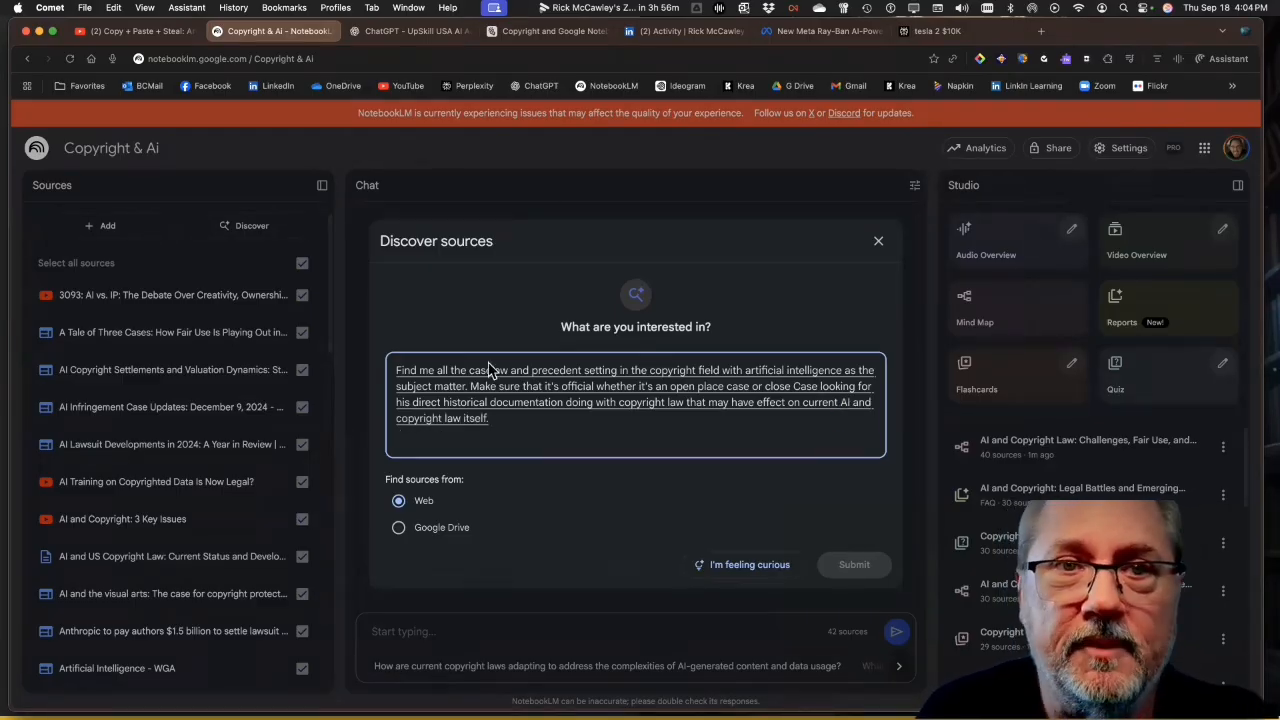
pyautogui.click(843, 568)
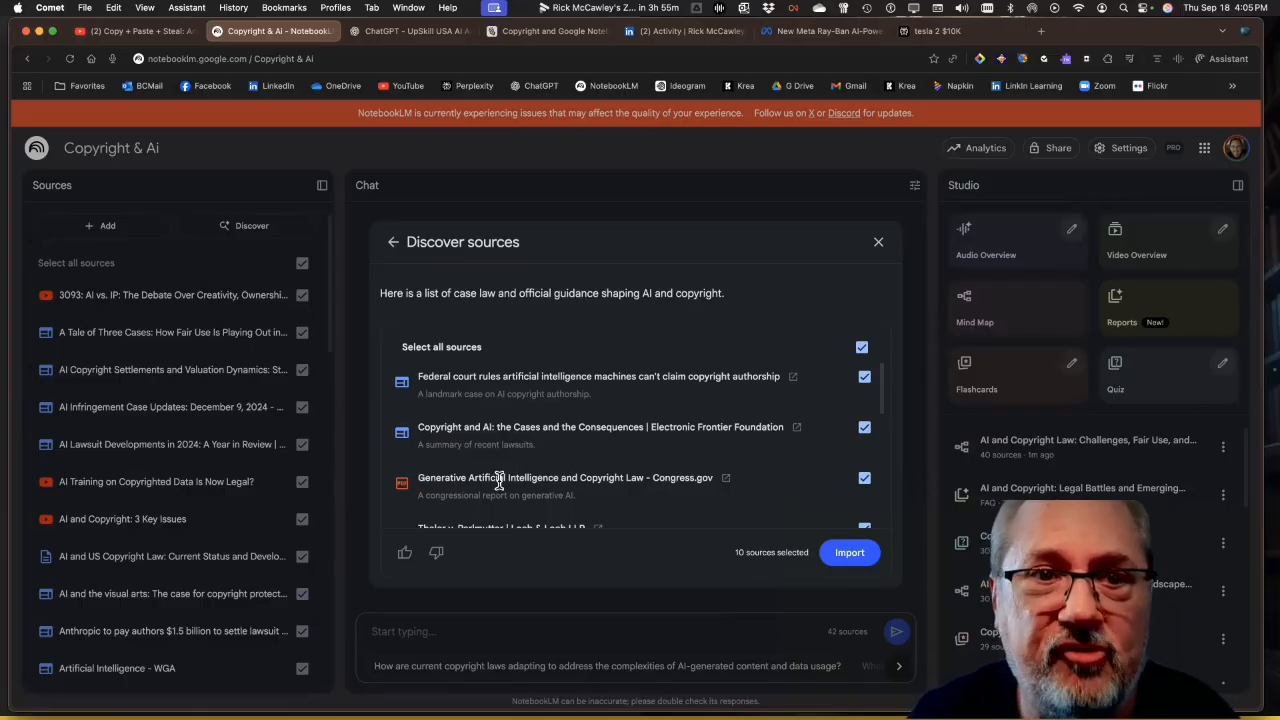
# Look through the discovered case law and official guidance sources and import all of them into the notebook.
pyautogui.scroll(-1, 497, 490)
pyautogui.scroll(-1, 476, 461)
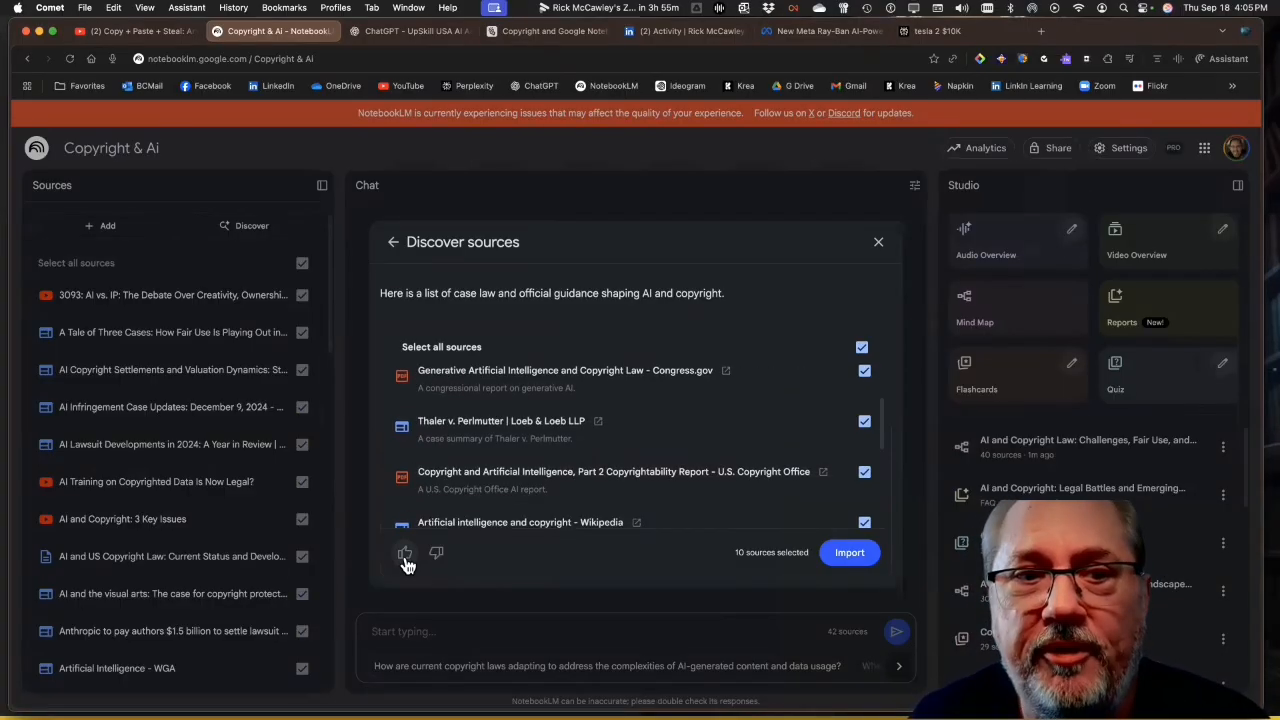
pyautogui.click(840, 556)
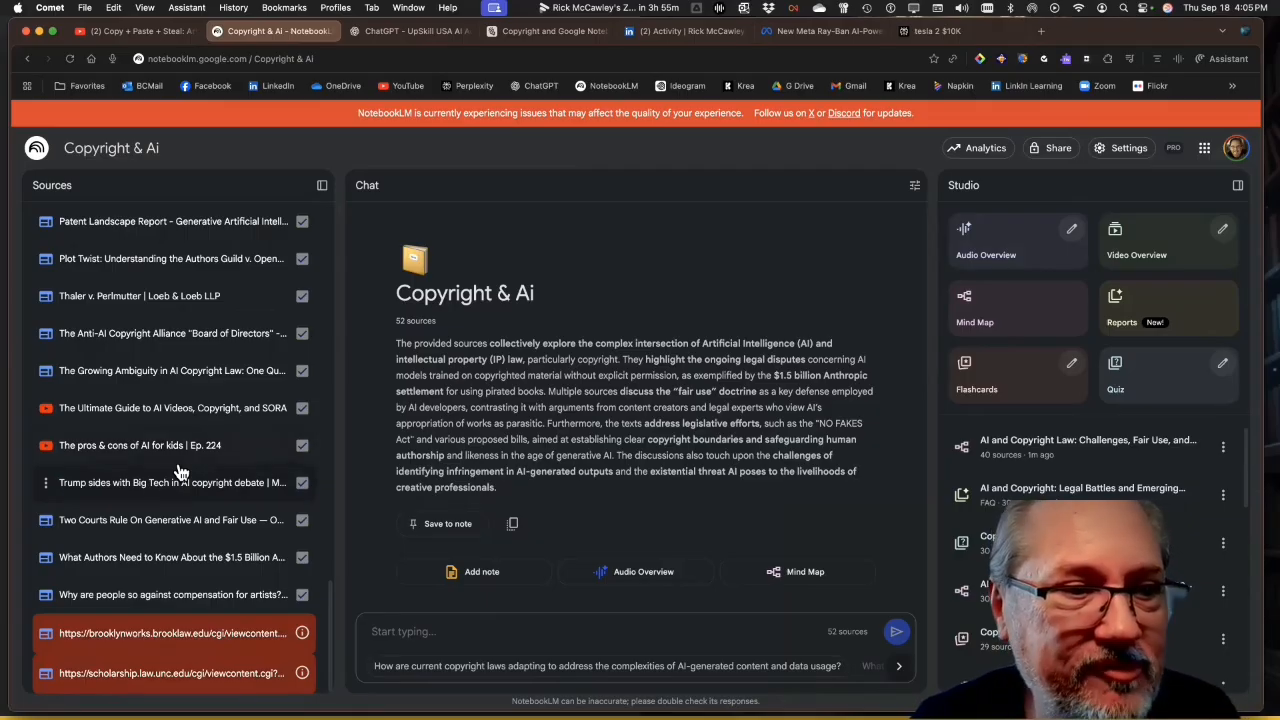
# Remove the two failed sources from brooklynworks.brooklaw.edu and scholarship.law.unc.edu from the notebook.
pyautogui.click(47, 634)
pyautogui.click(78, 676)
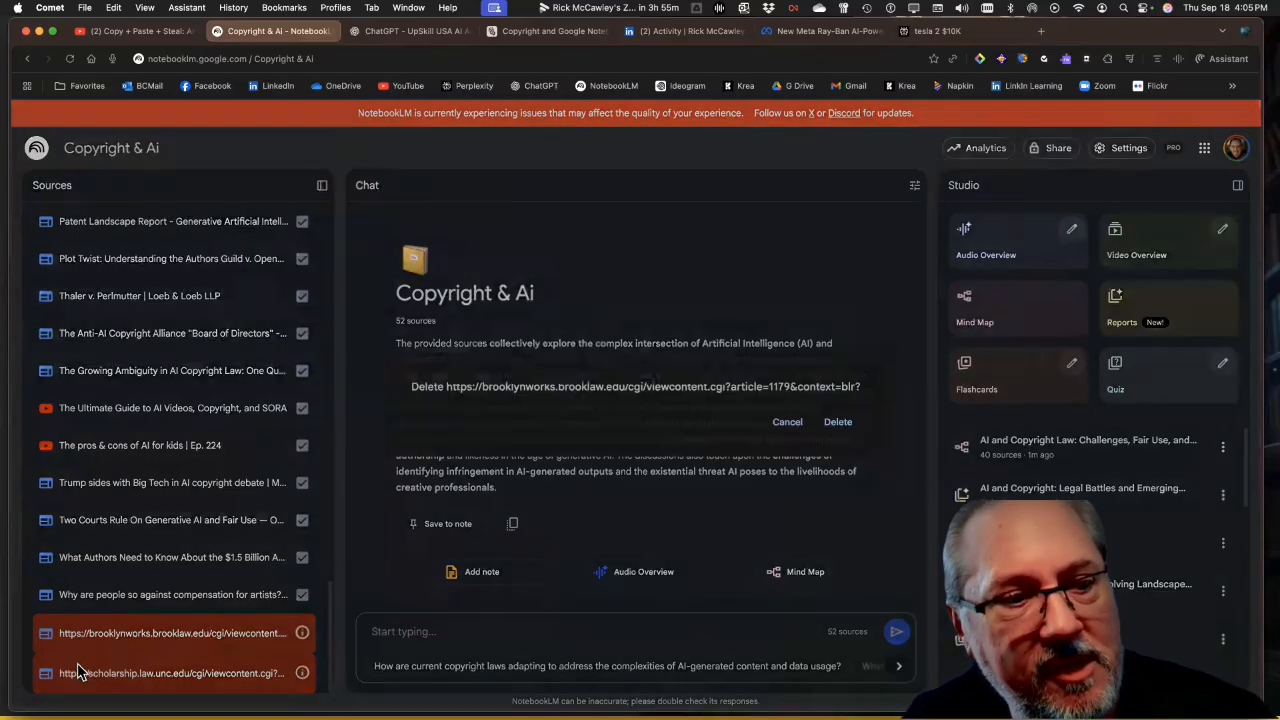
pyautogui.click(836, 422)
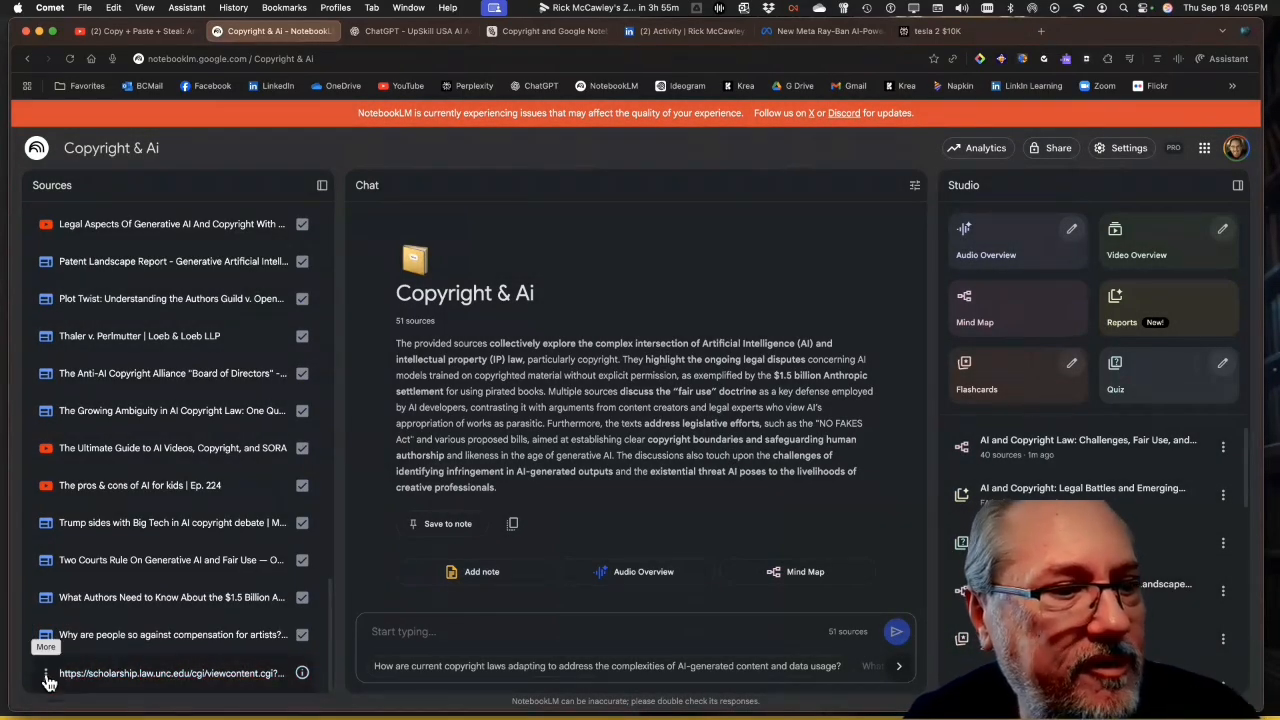
pyautogui.click(46, 674)
pyautogui.click(80, 642)
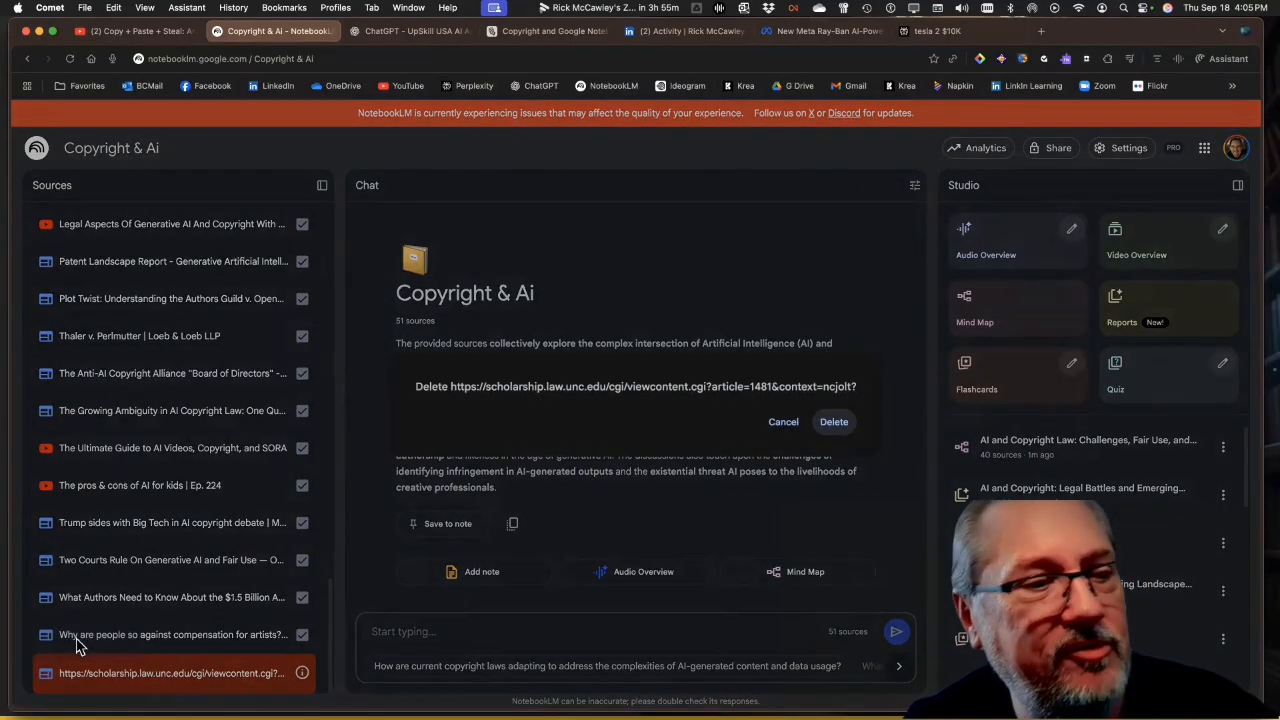
pyautogui.click(831, 423)
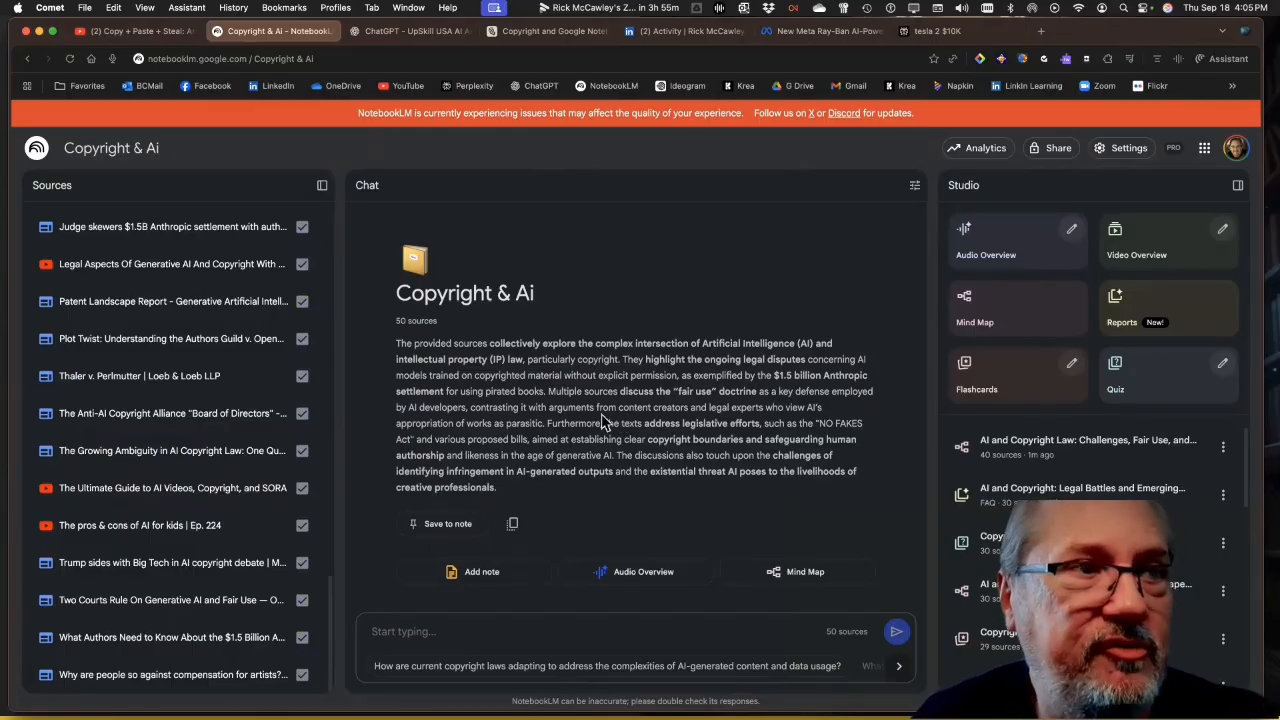
# Discover web sources for the top five news stories on the most contentious AI cases from trusted outlets like Associated Press and New York Times.
pyautogui.scroll(15, 215, 290)
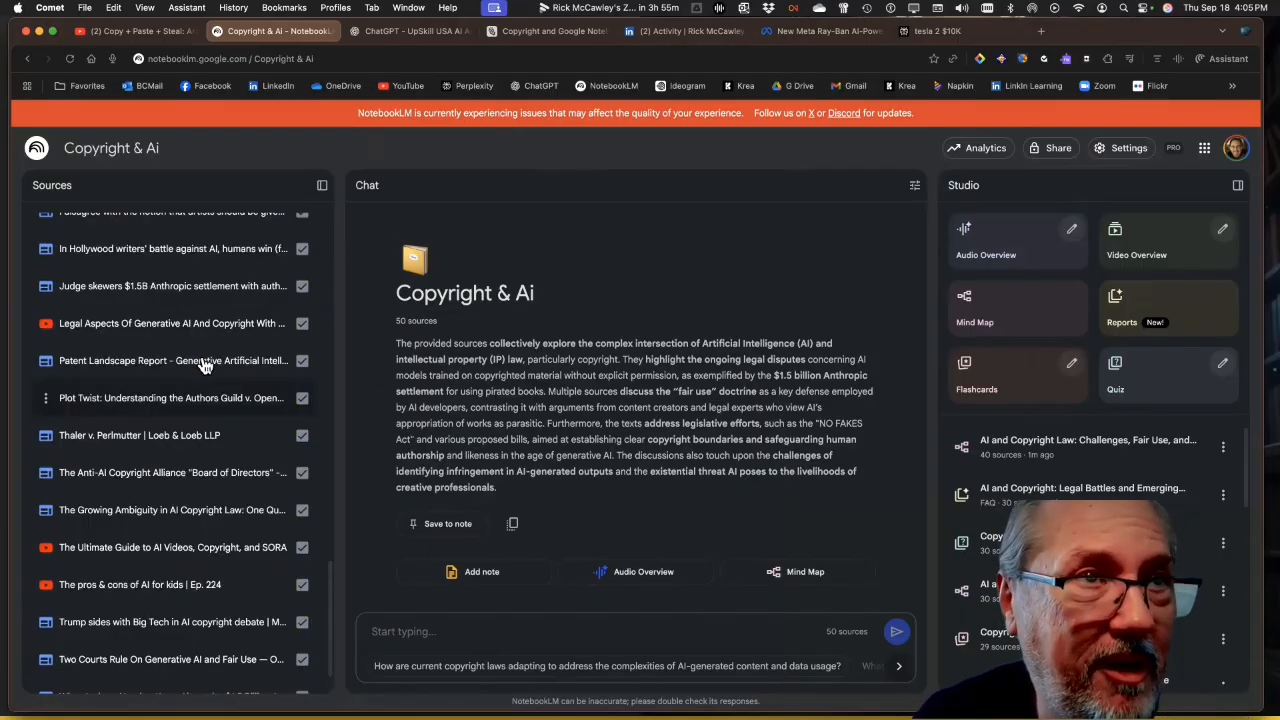
pyautogui.click(226, 226)
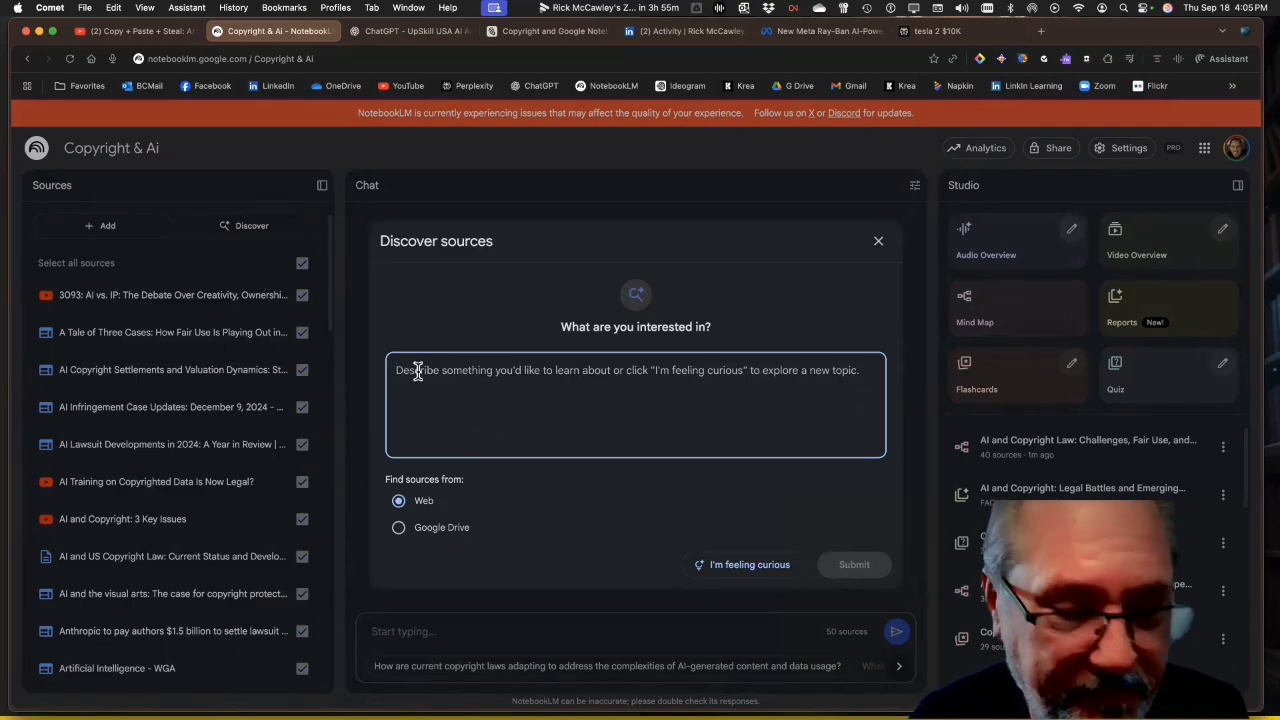
pyautogui.press('F5')
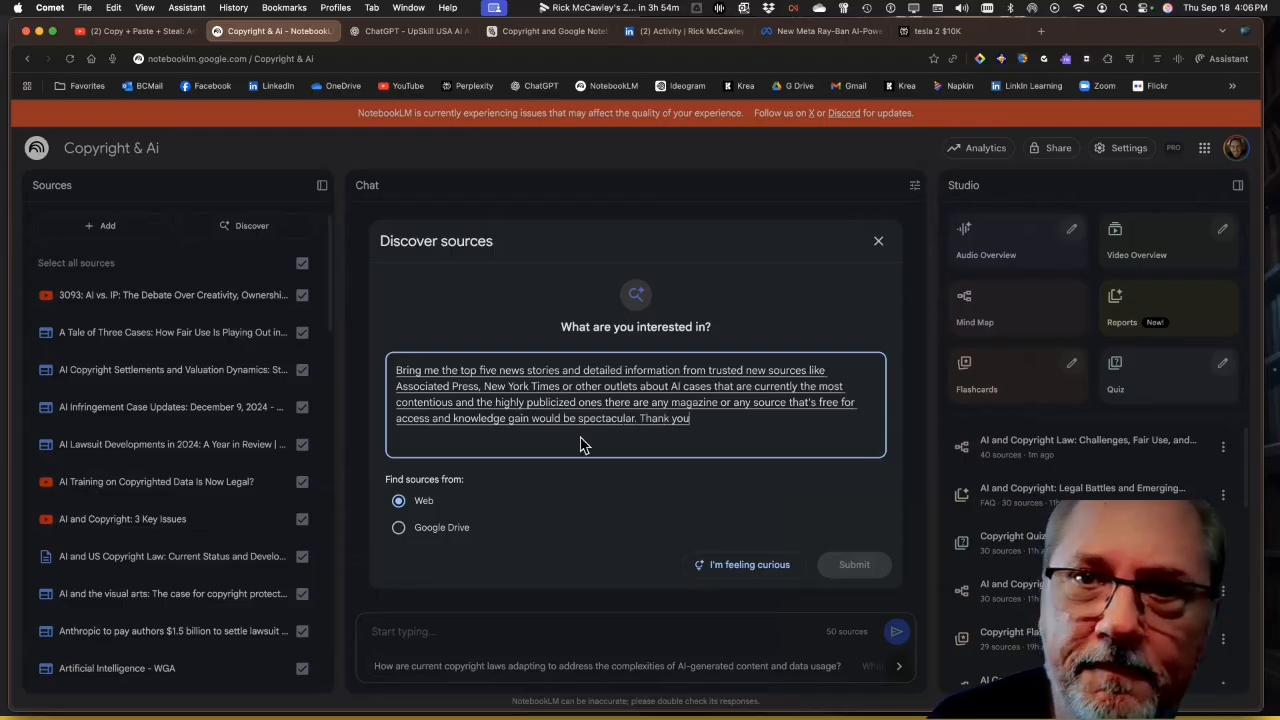
pyautogui.click(840, 565)
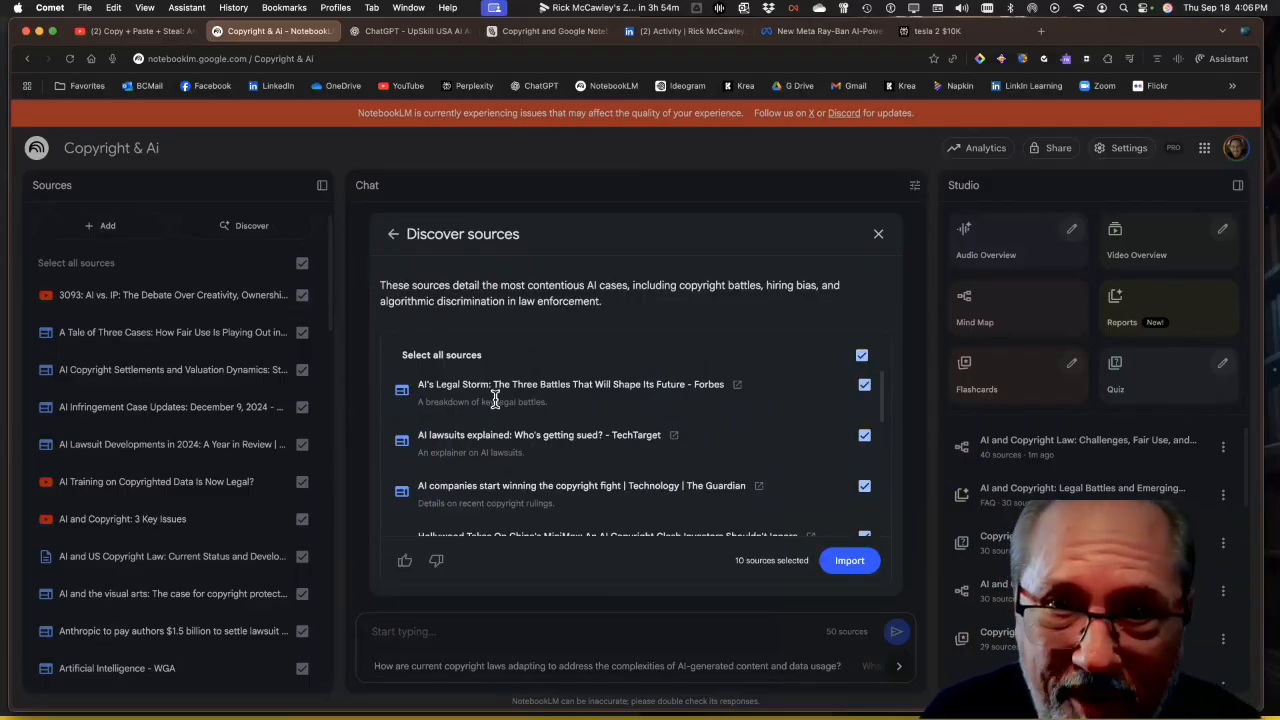
# Look through the discovered news sources on contentious AI cases and import all of them into the notebook.
pyautogui.scroll(-1, 494, 398)
pyautogui.scroll(-1, 494, 398)
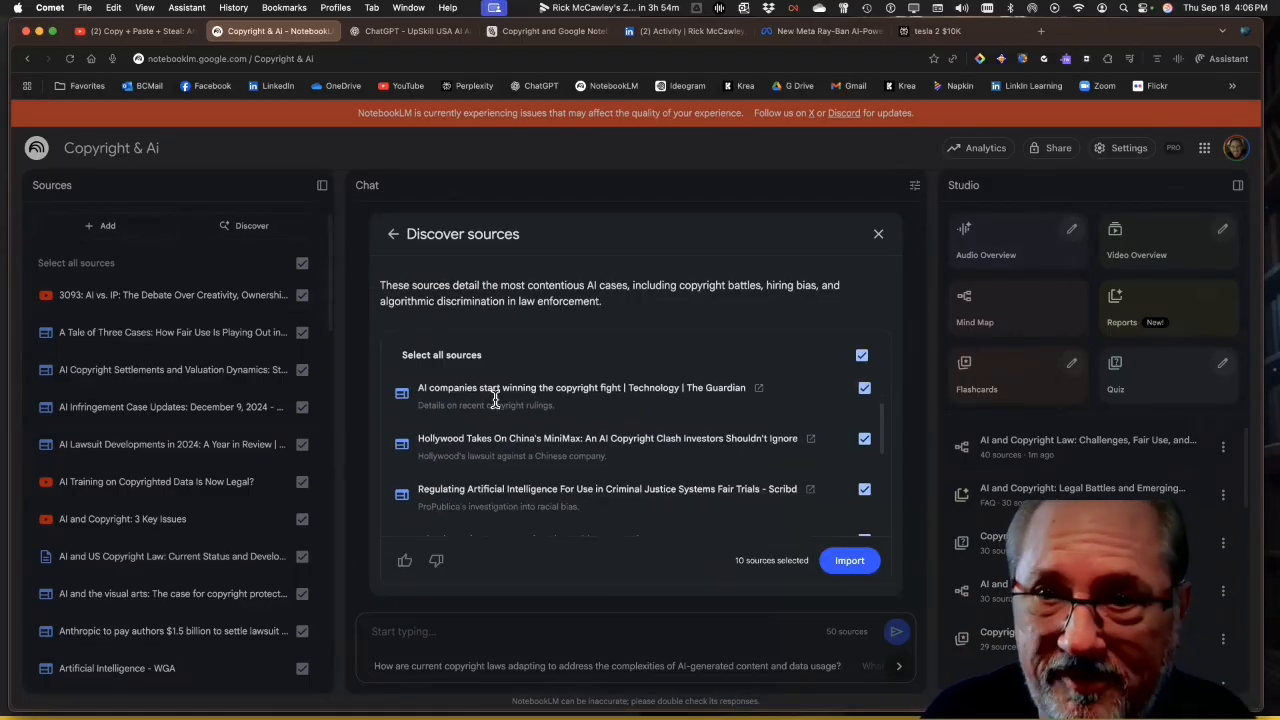
pyautogui.scroll(-2, 494, 398)
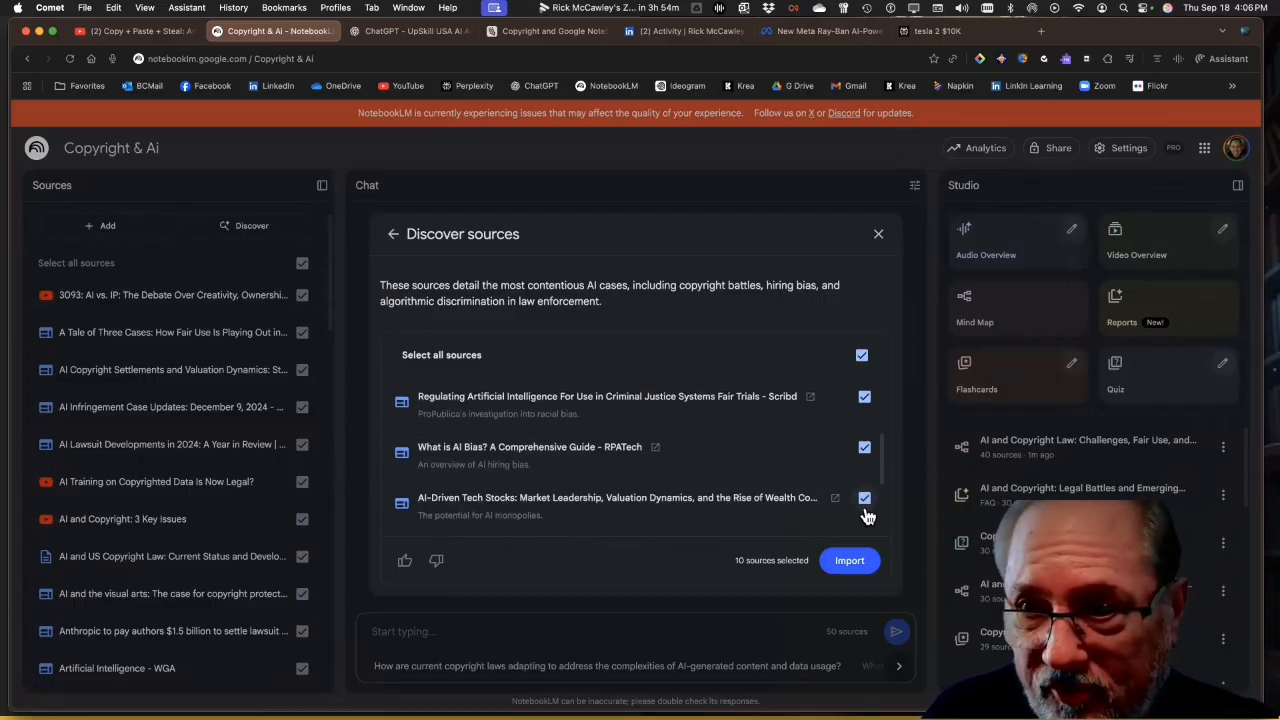
pyautogui.click(846, 561)
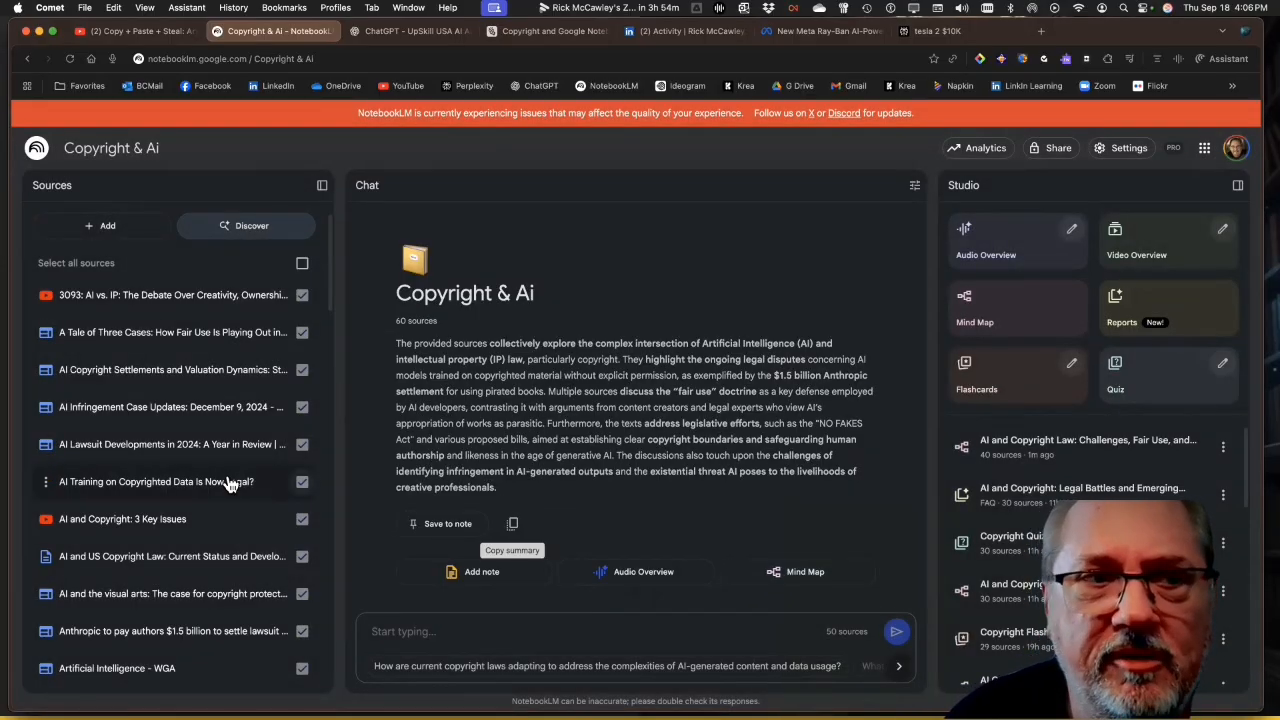
# Remove the failed scholarship.law.gwu.edu source from the notebook's source list.
pyautogui.scroll(-10, 225, 483)
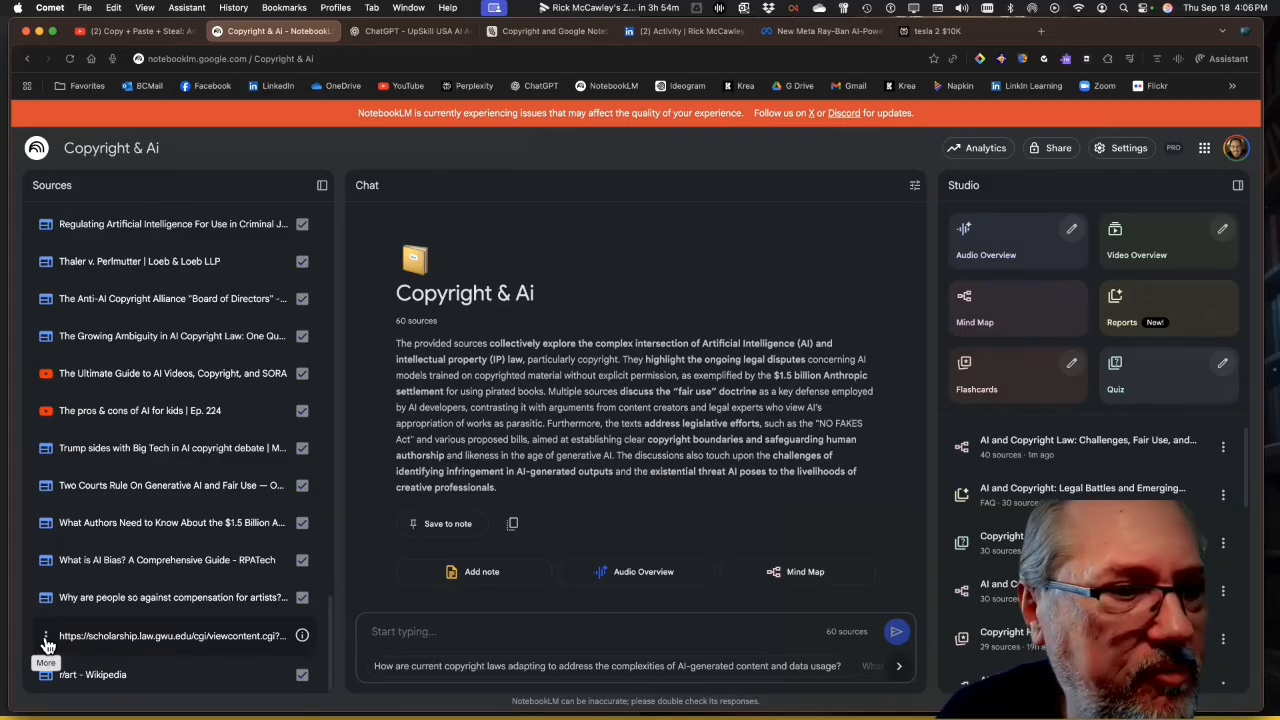
pyautogui.click(45, 640)
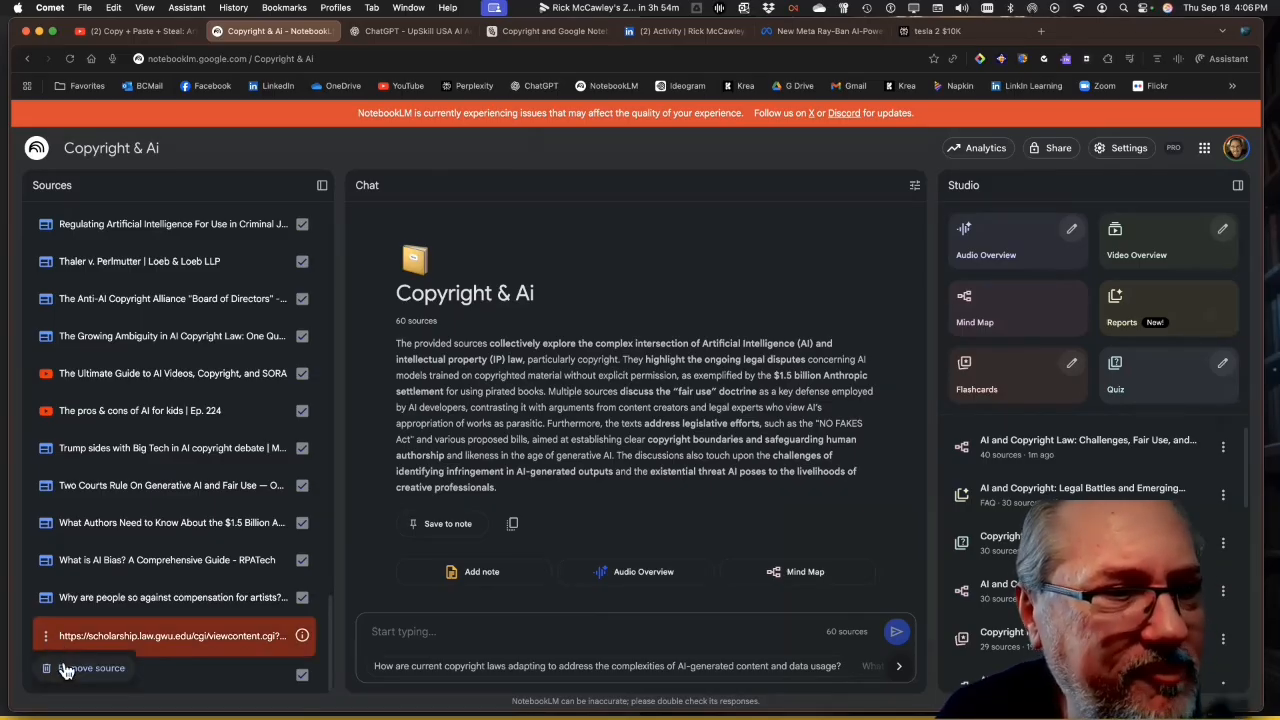
pyautogui.click(66, 668)
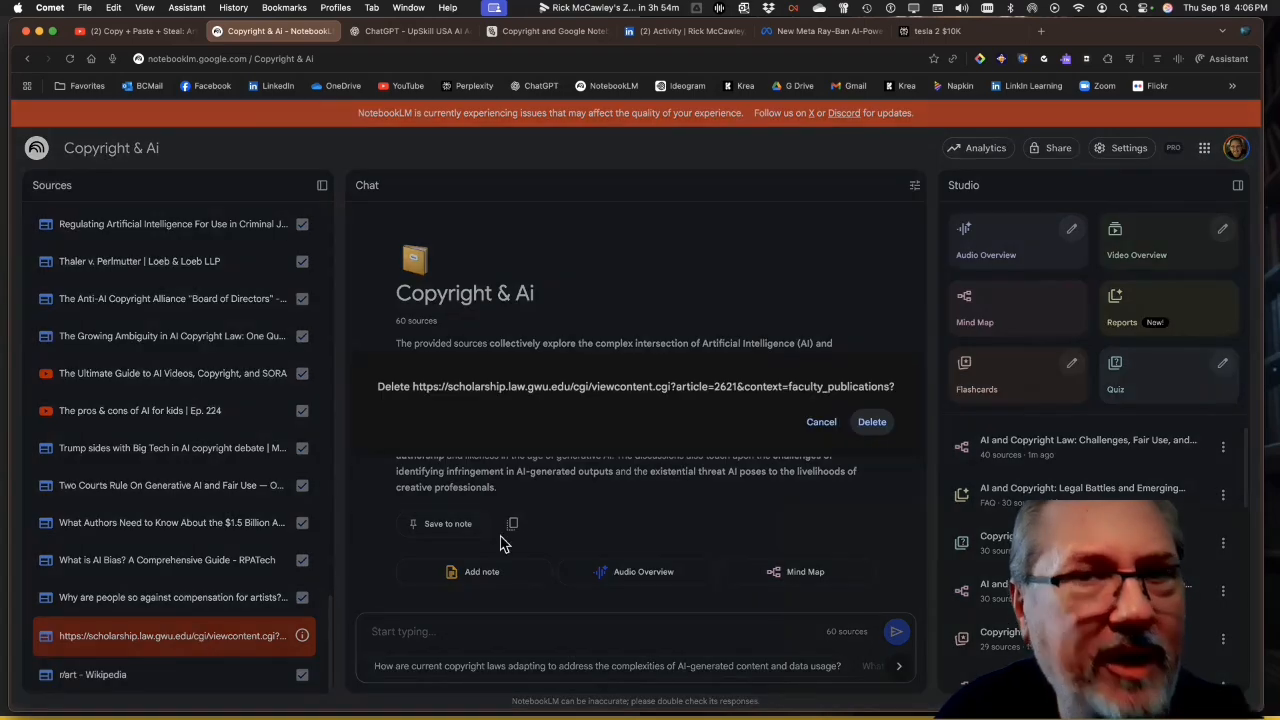
pyautogui.click(871, 423)
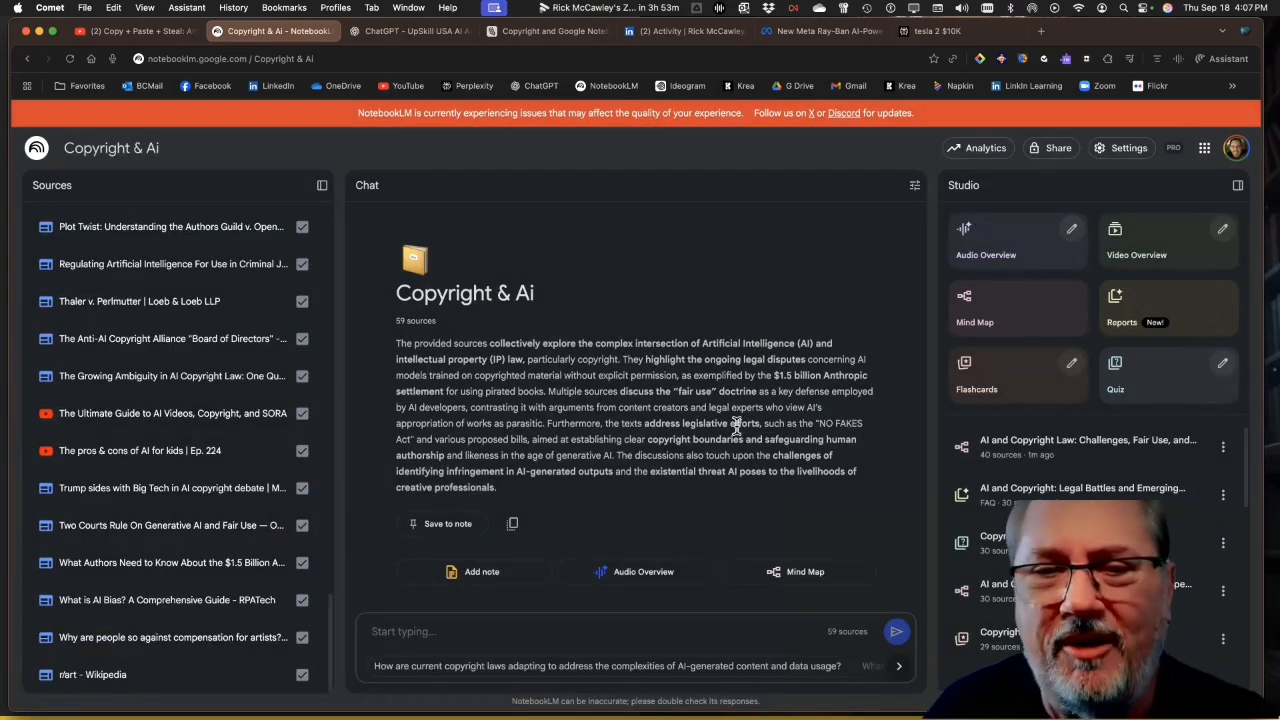
# Begin a chat prompt asking for an outline, overview and name for a 16 week course with a legal focus.
pyautogui.click(373, 631)
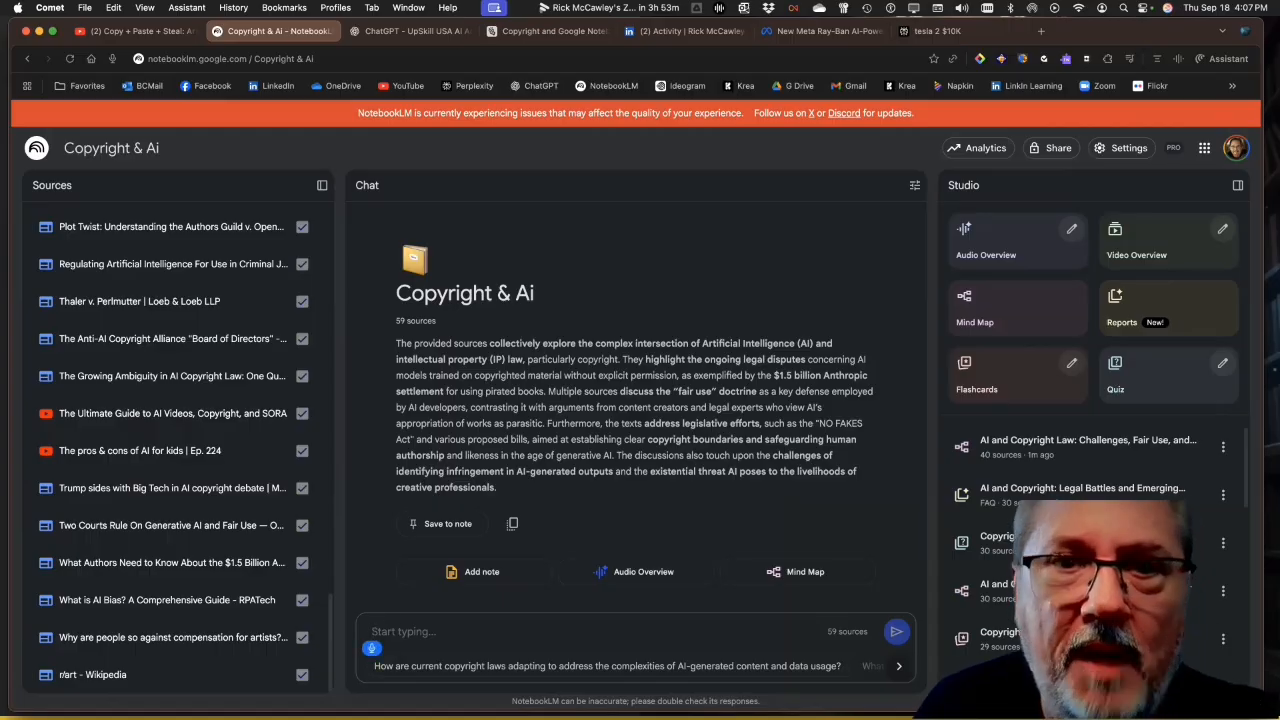
pyautogui.write("I'm creating a 16 week")
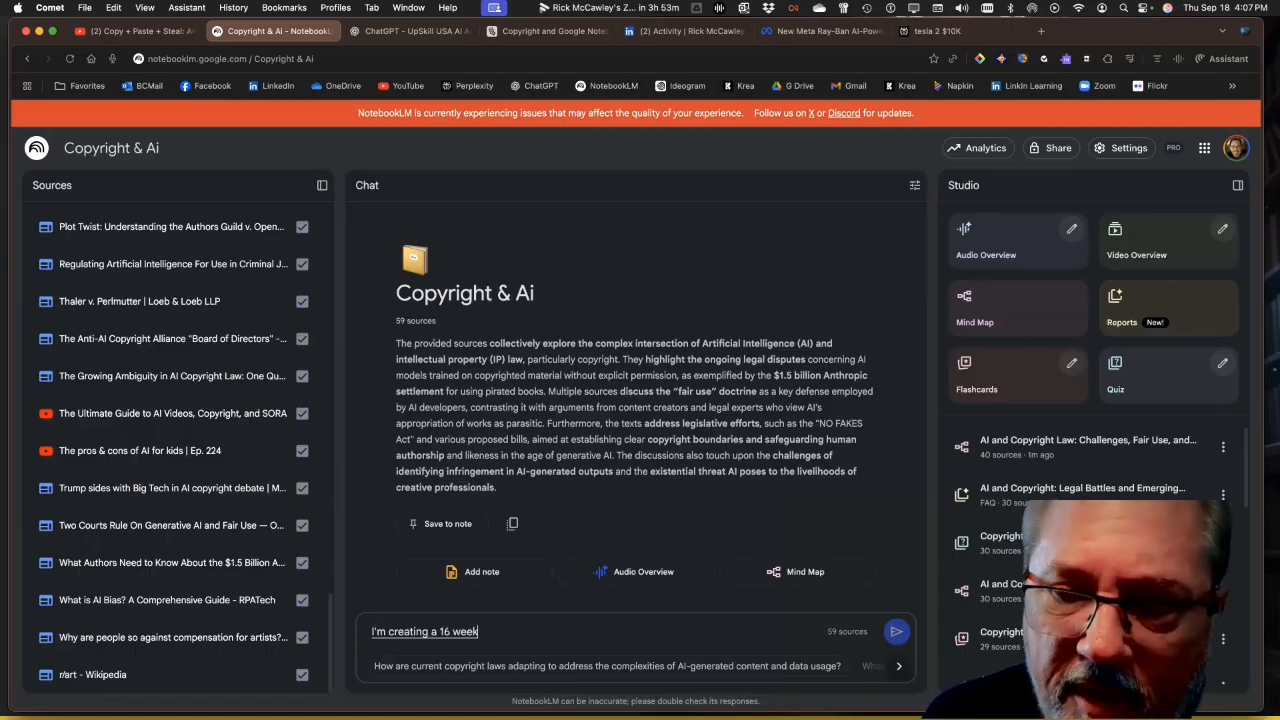
pyautogui.write(' course and I want you to give')
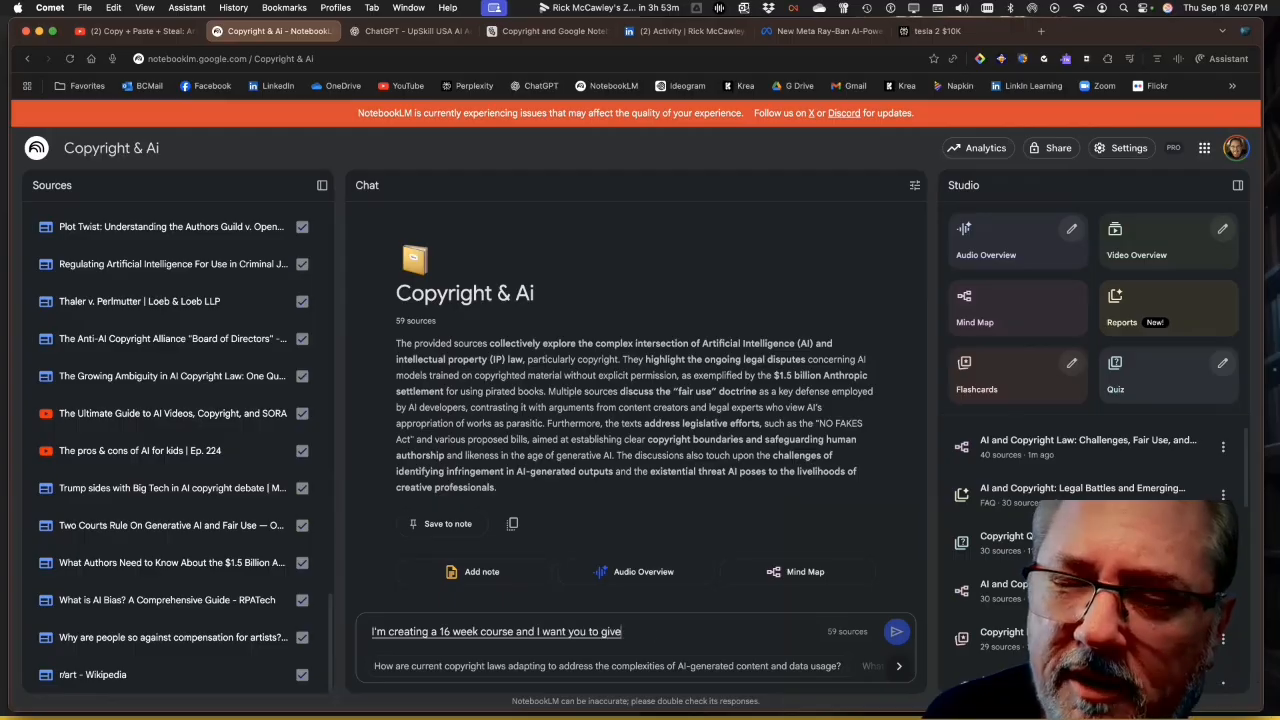
pyautogui.write(' me an outline and an overview')
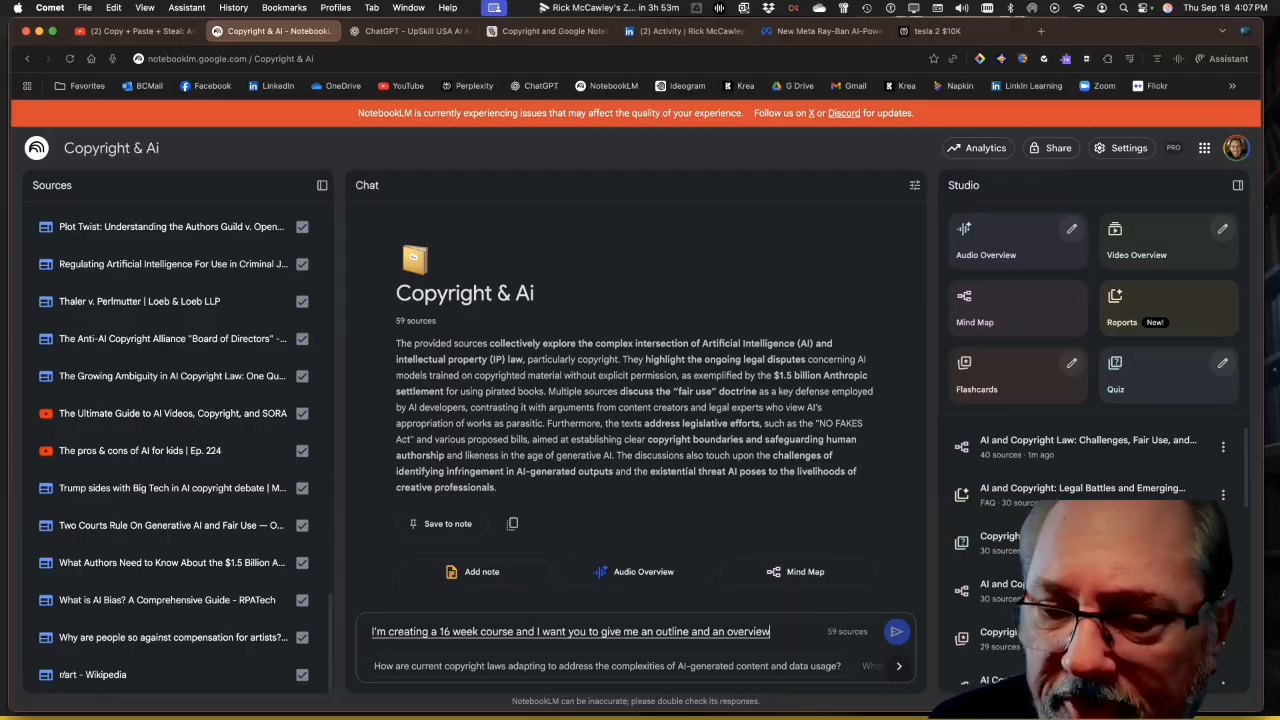
pyautogui.write(' what would be the name of this course')
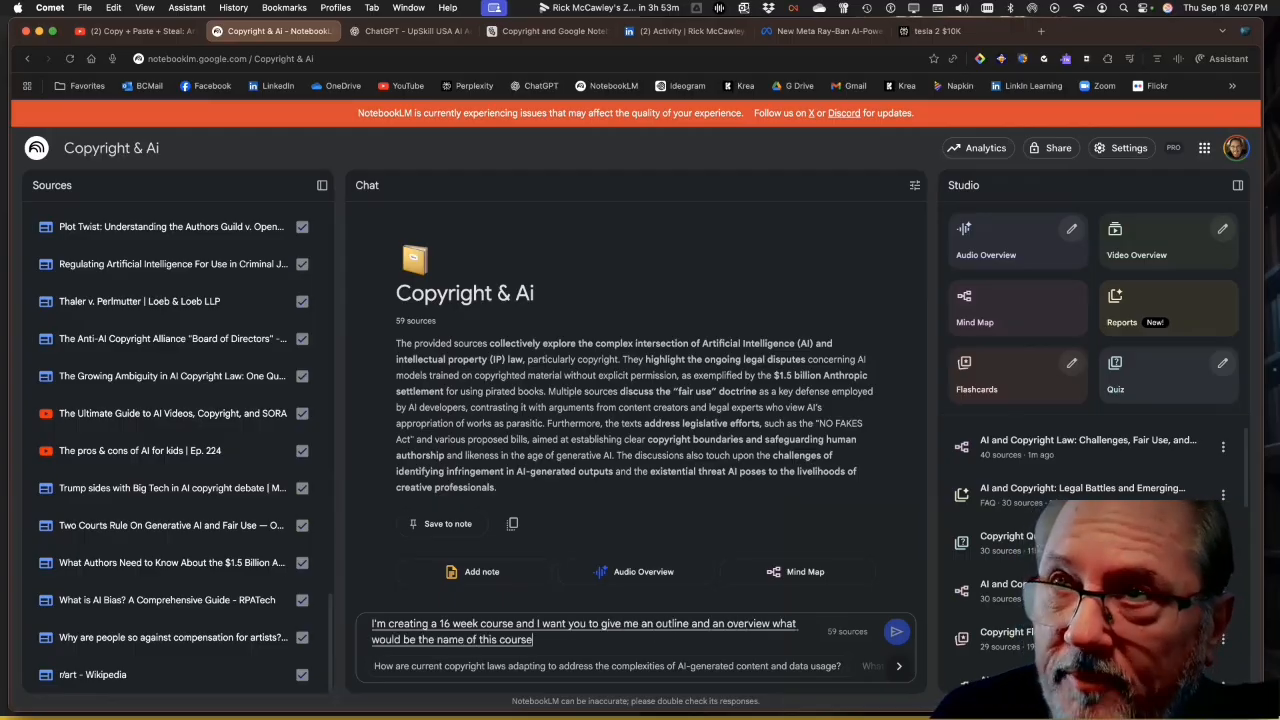
pyautogui.write(' if I want them as a legal')
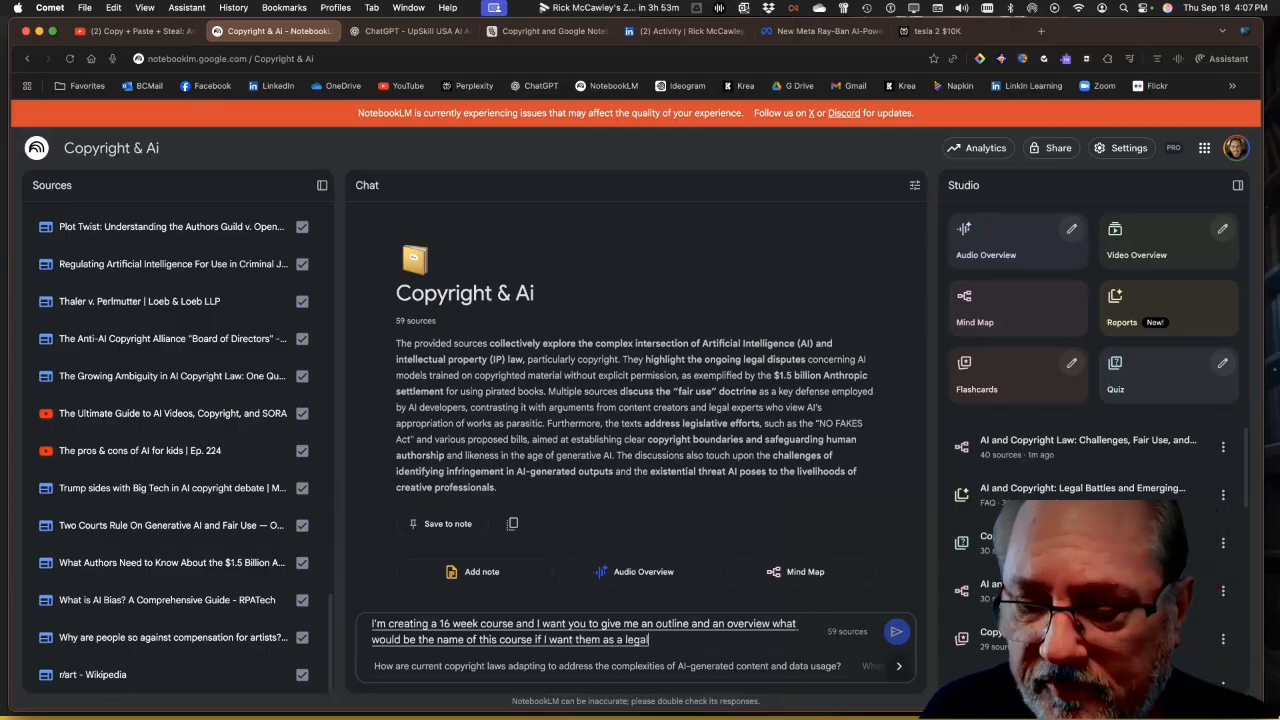
# Add to the prompt that a law professor, an atheist and a philosopher, and an AI expert will create this multidisciplinary class.
pyautogui.write(' department so this will be taught by a law professor it will')
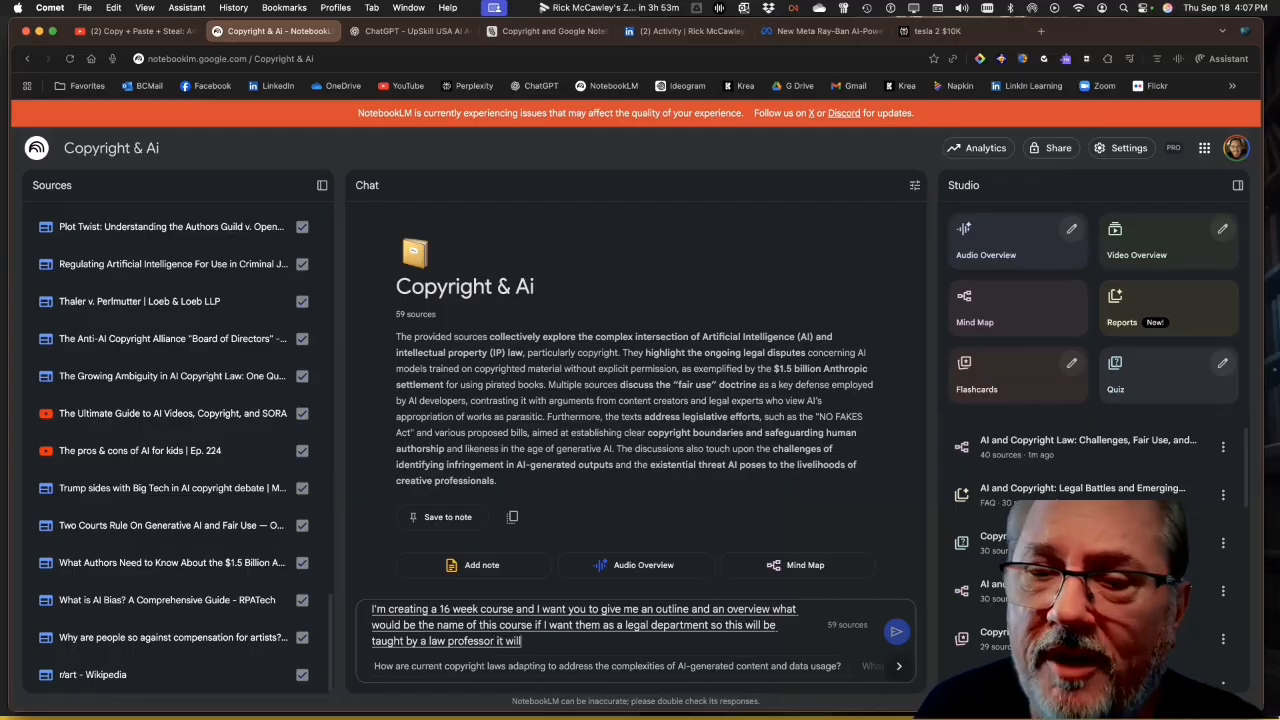
pyautogui.write(' also be taught by an atheist')
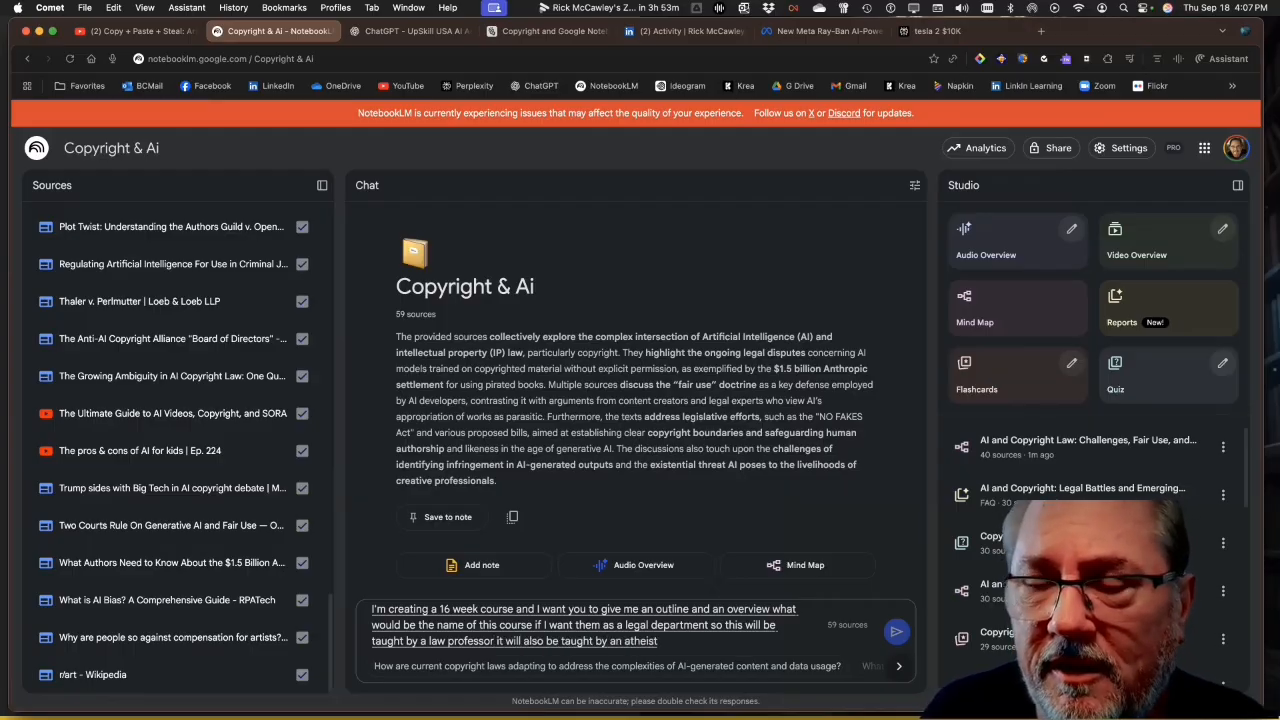
pyautogui.write(' and')
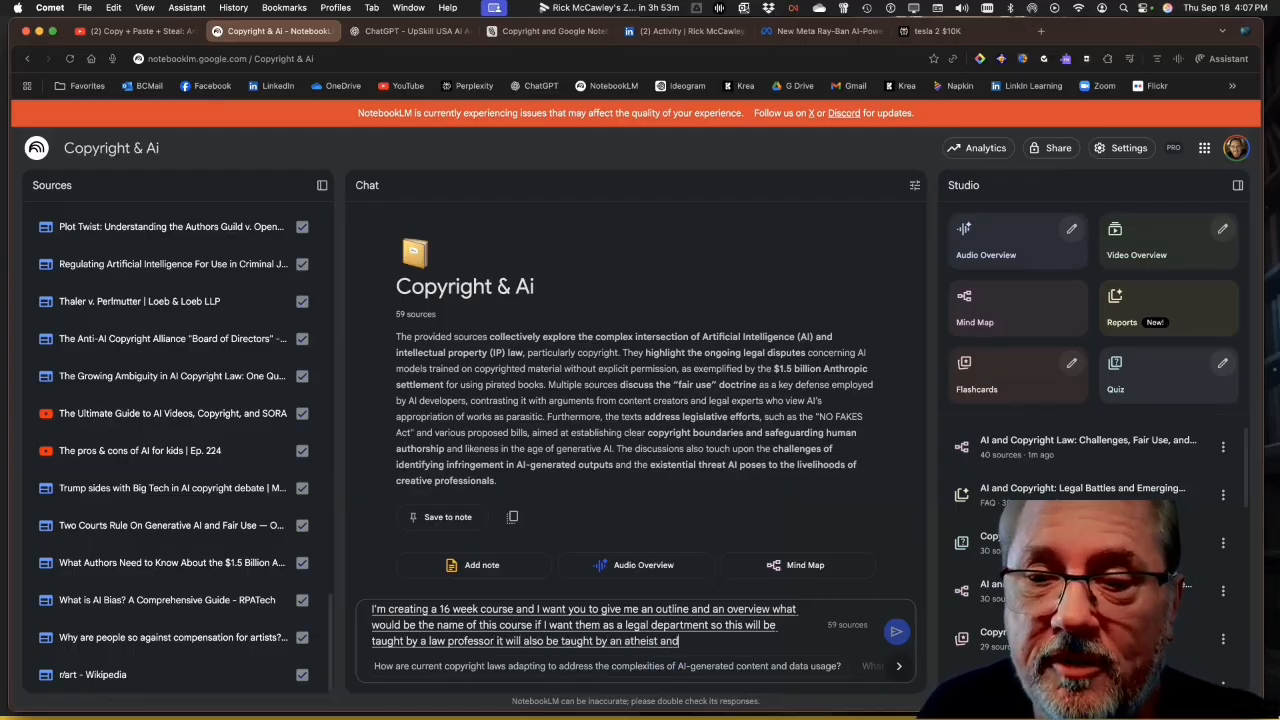
pyautogui.write(' a philosopher, and it will also be')
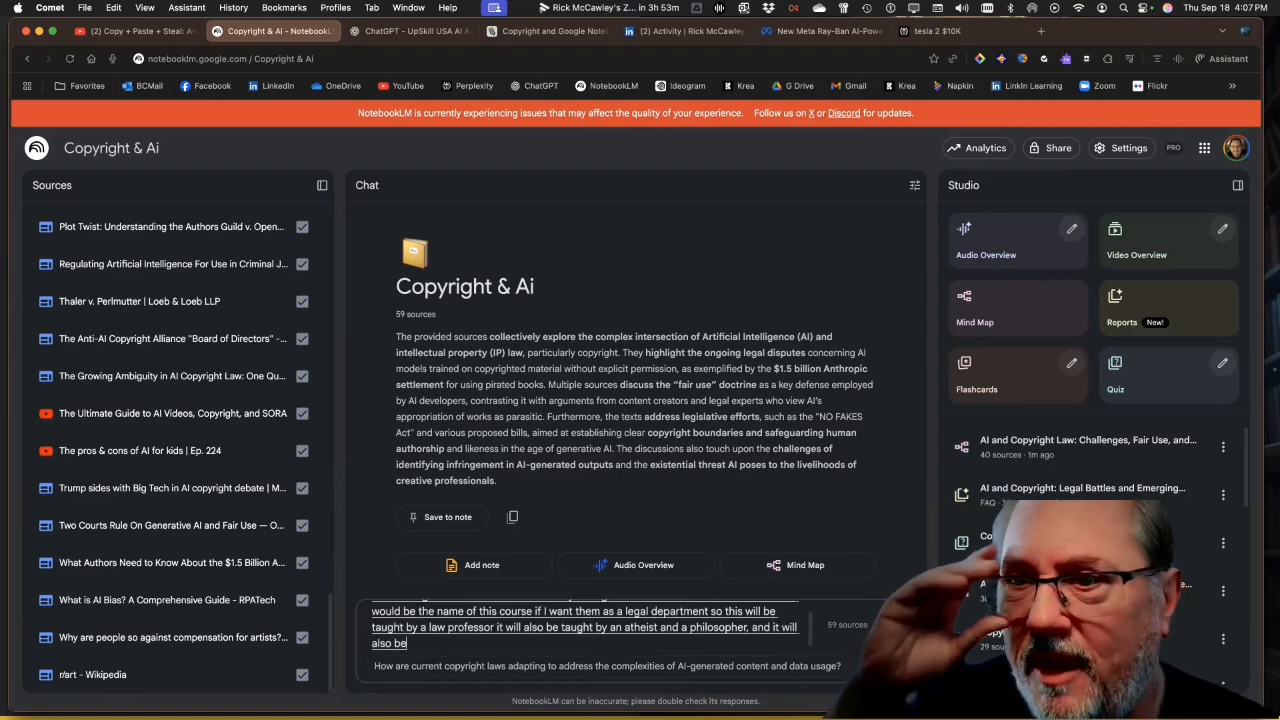
pyautogui.write(' talked by an AI expert')
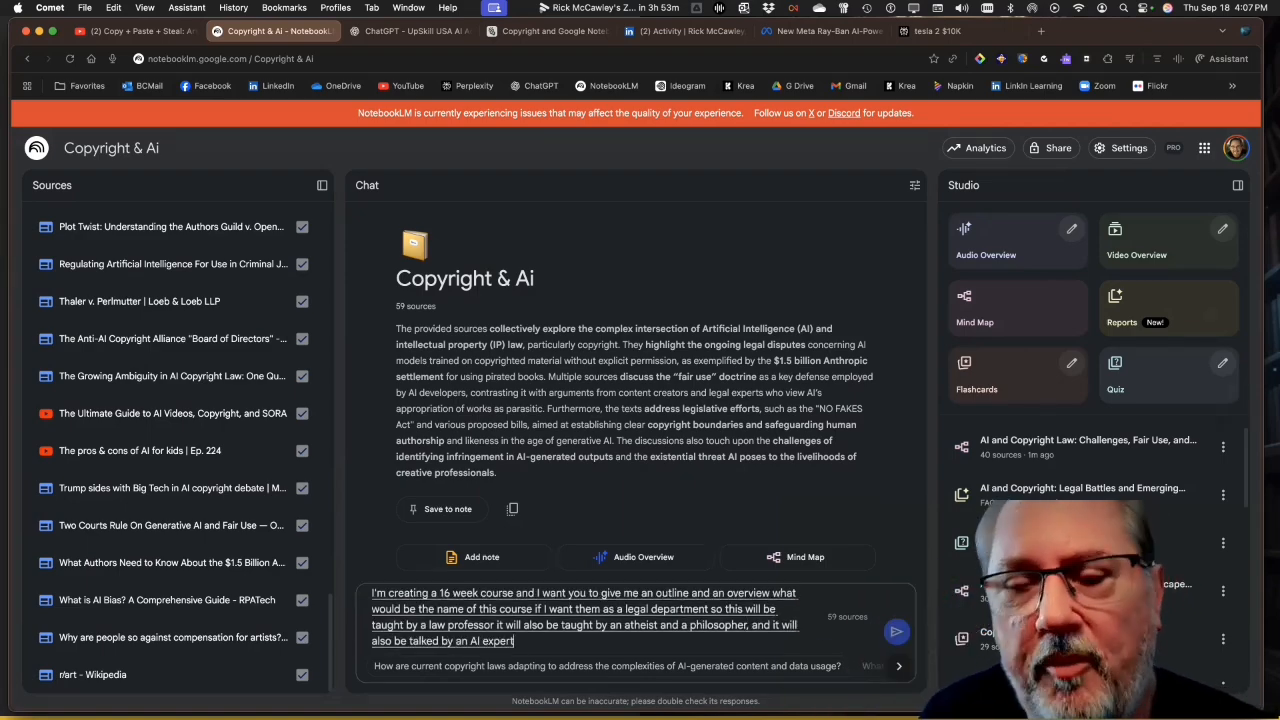
pyautogui.write(". Who's up on all these laws")
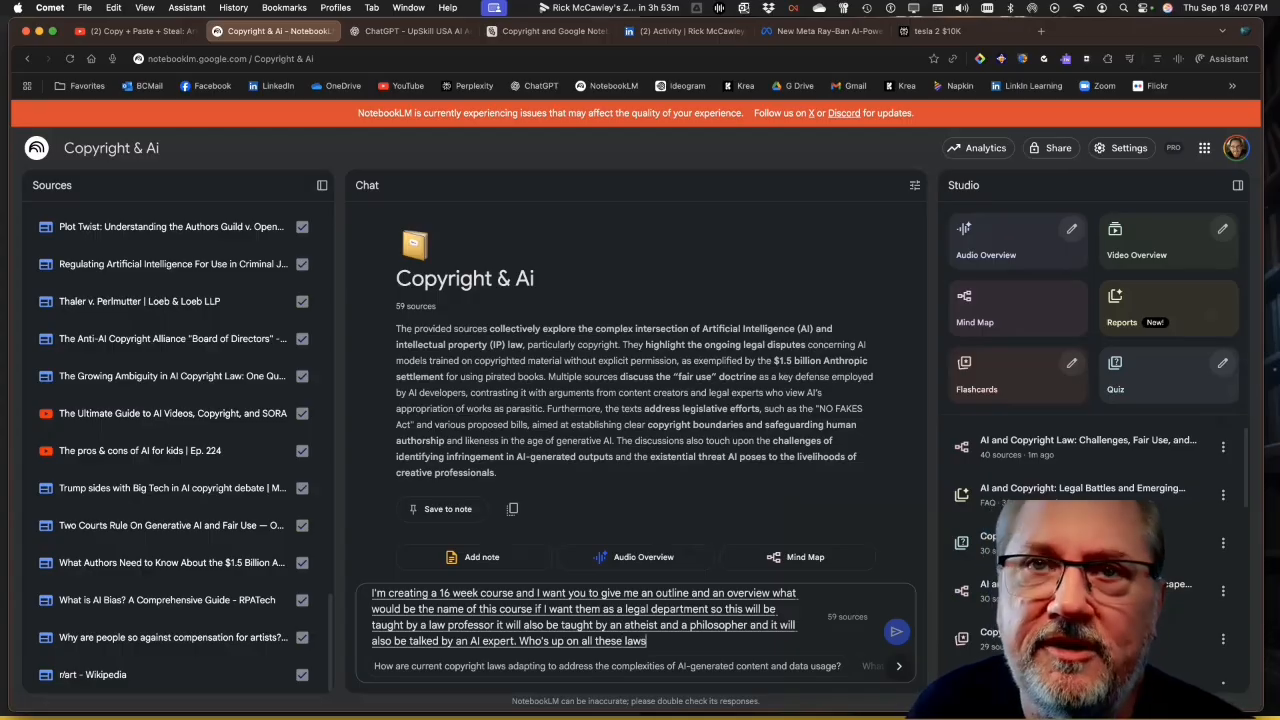
pyautogui.write(' these three different people will create this multidisciplinary disc')
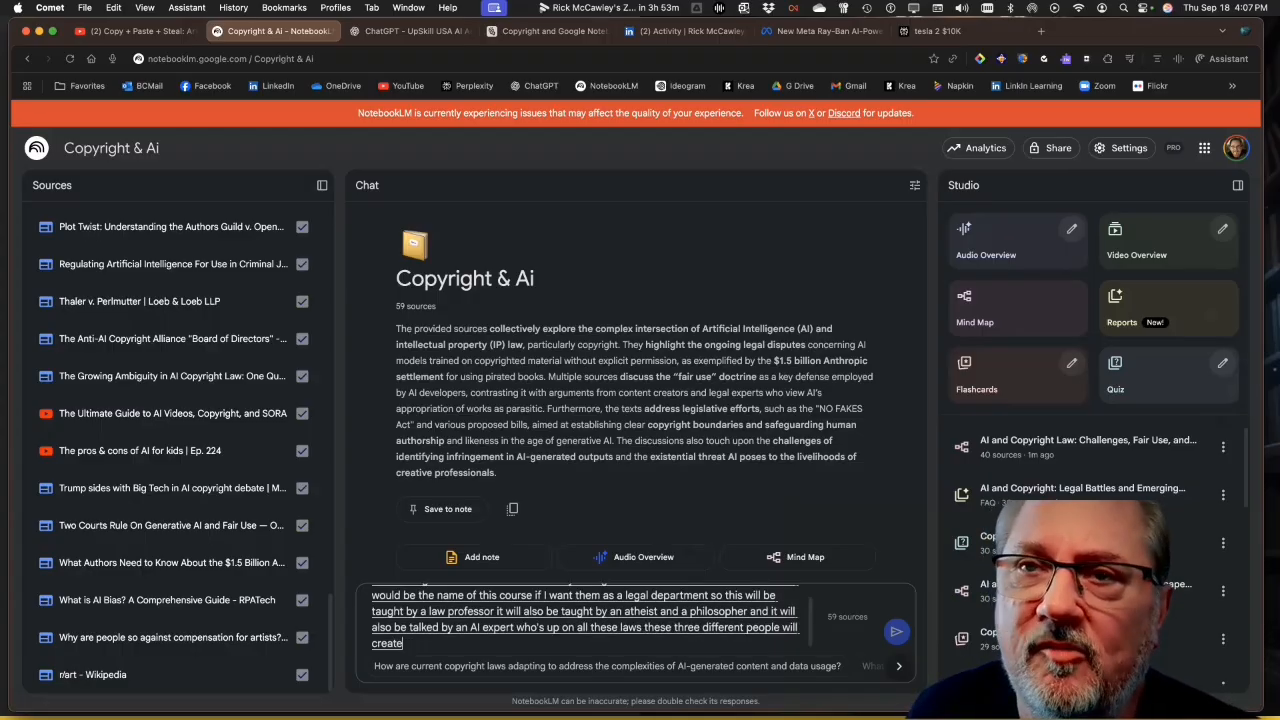
pyautogui.press('BackSpace')
pyautogui.press('BackSpace')
pyautogui.press('BackSpace')
pyautogui.press('BackSpace')
pyautogui.write('class give me')
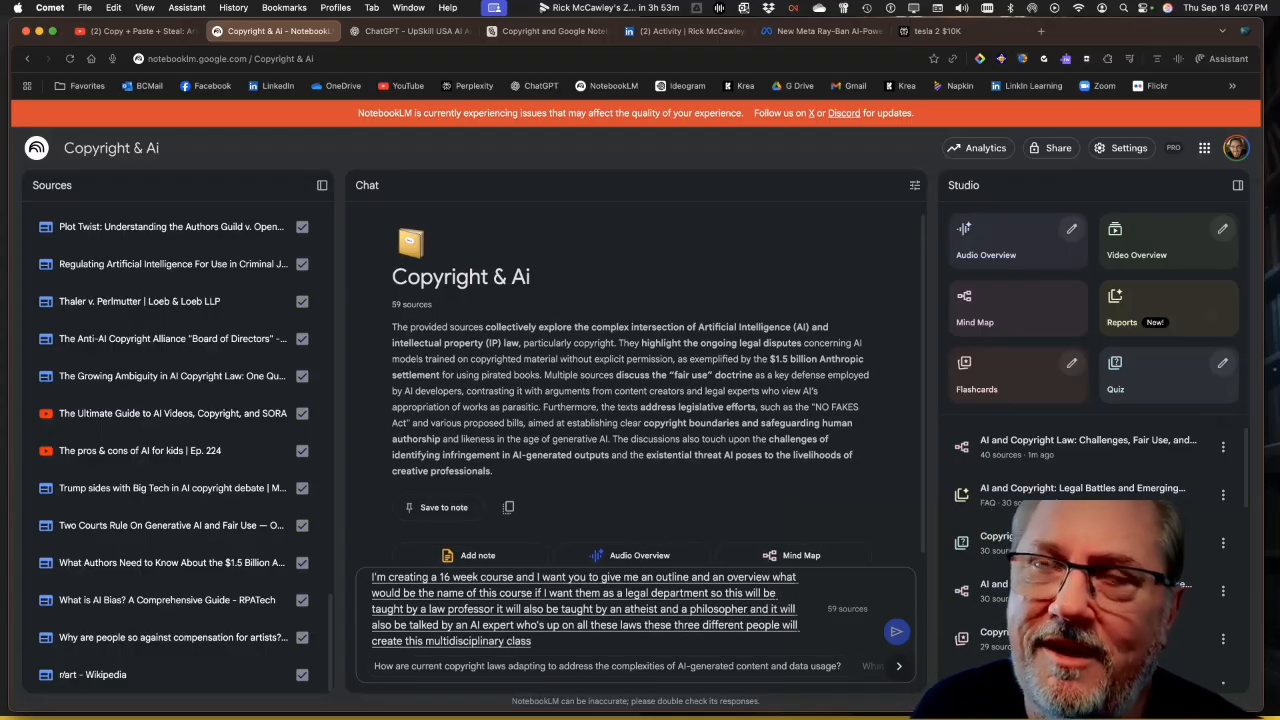
# Extend the prompt with a request for an overview of what the class might need to include and its talking points.
pyautogui.press('BackSpace')
pyautogui.press('BackSpace')
pyautogui.press('BackSpace')
pyautogui.press('BackSpace')
pyautogui.press('BackSpace')
pyautogui.press('BackSpace')
pyautogui.press('BackSpace')
pyautogui.press('BackSpace')
pyautogui.write('. Give me a')
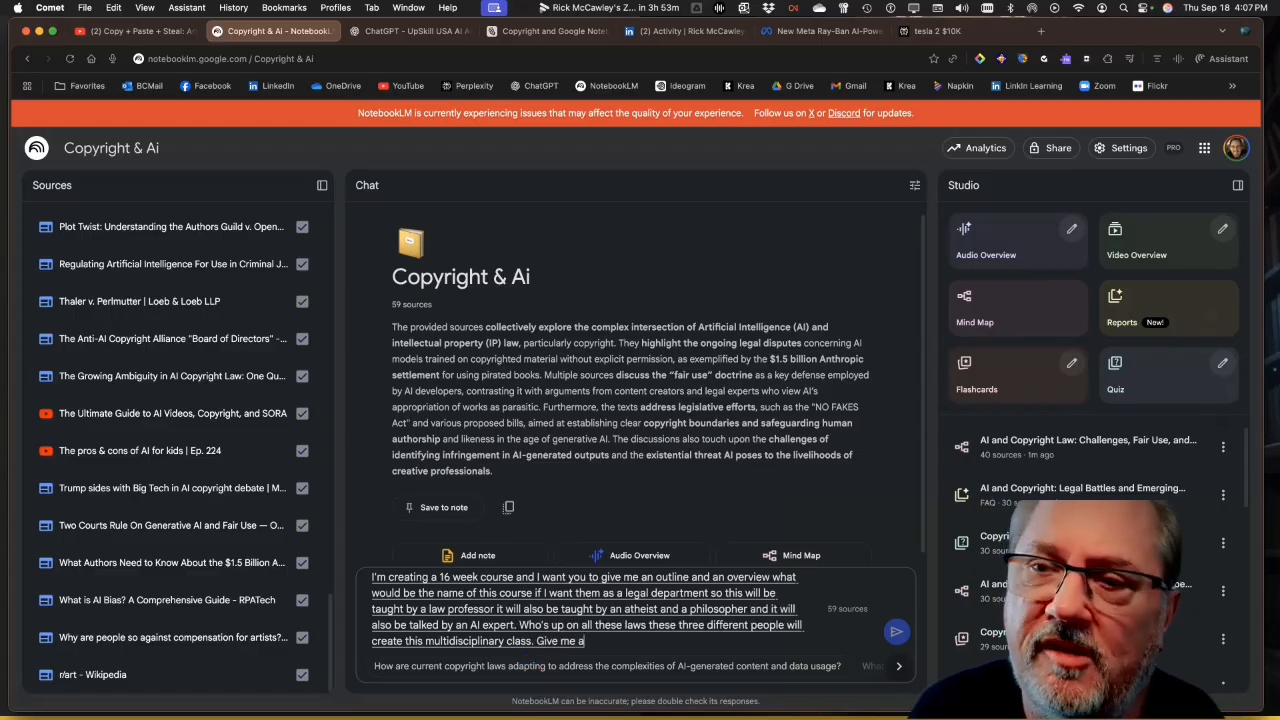
pyautogui.write(' overview of what this class might need to include')
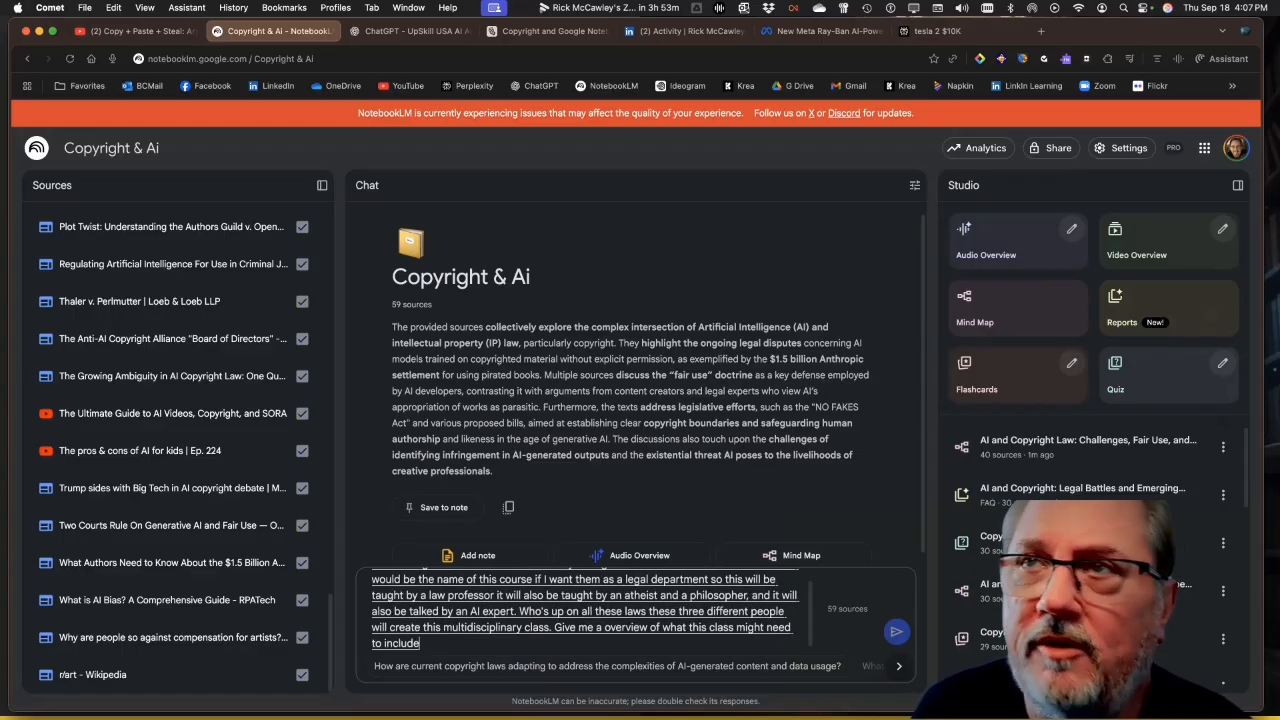
pyautogui.write(' What are the talking points')
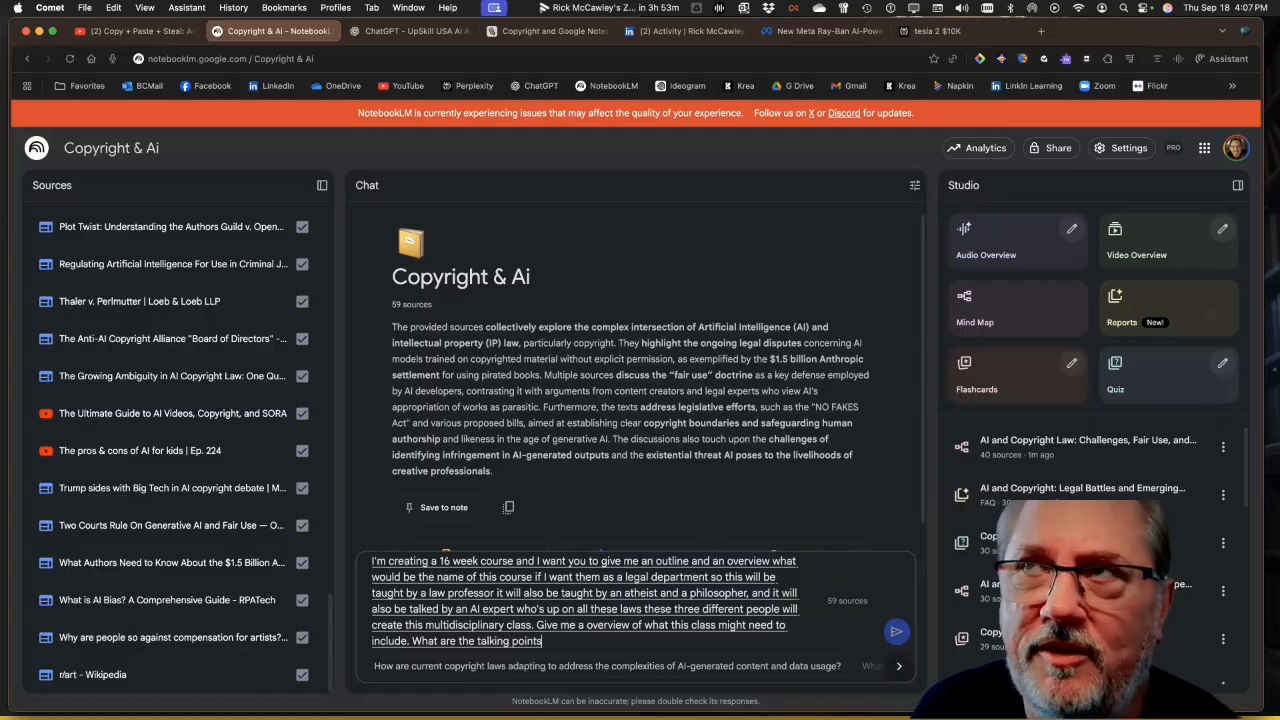
# Ask in the prompt for three expertise perspectives that the three professors might bring to the table to framework the class.
pyautogui.write(' and give me three sort')
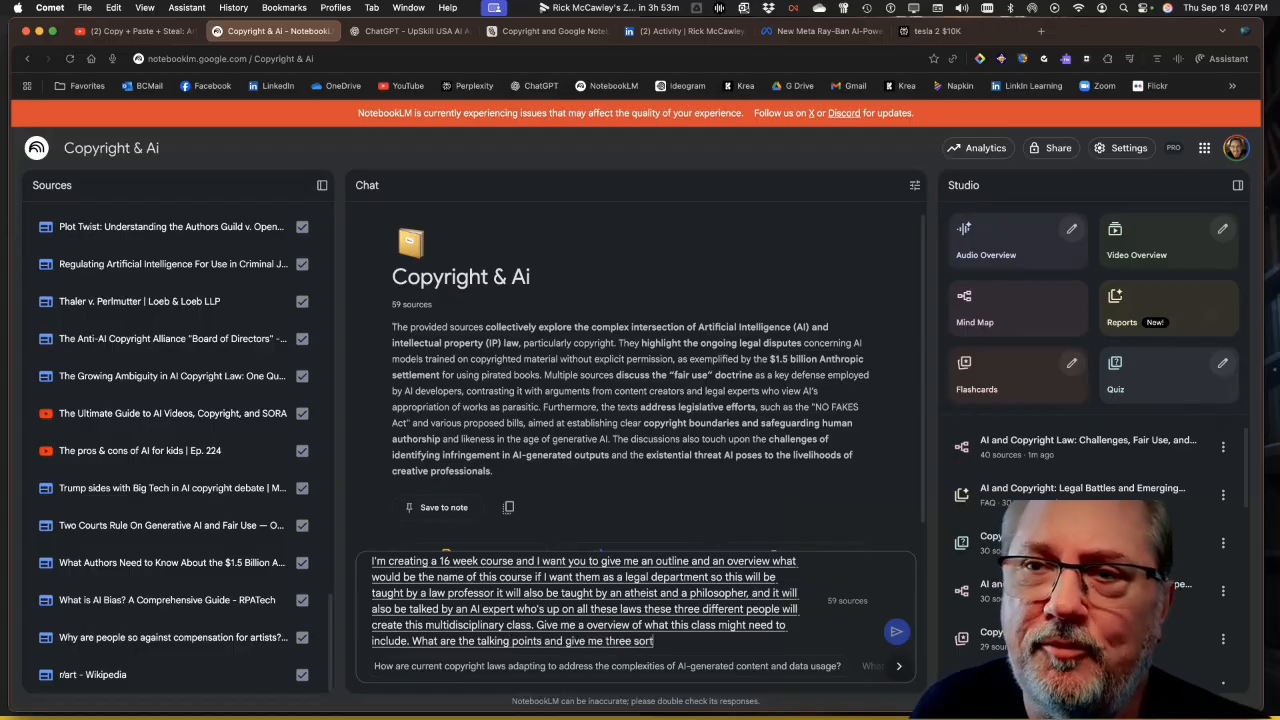
pyautogui.write(' of expertise perspectives')
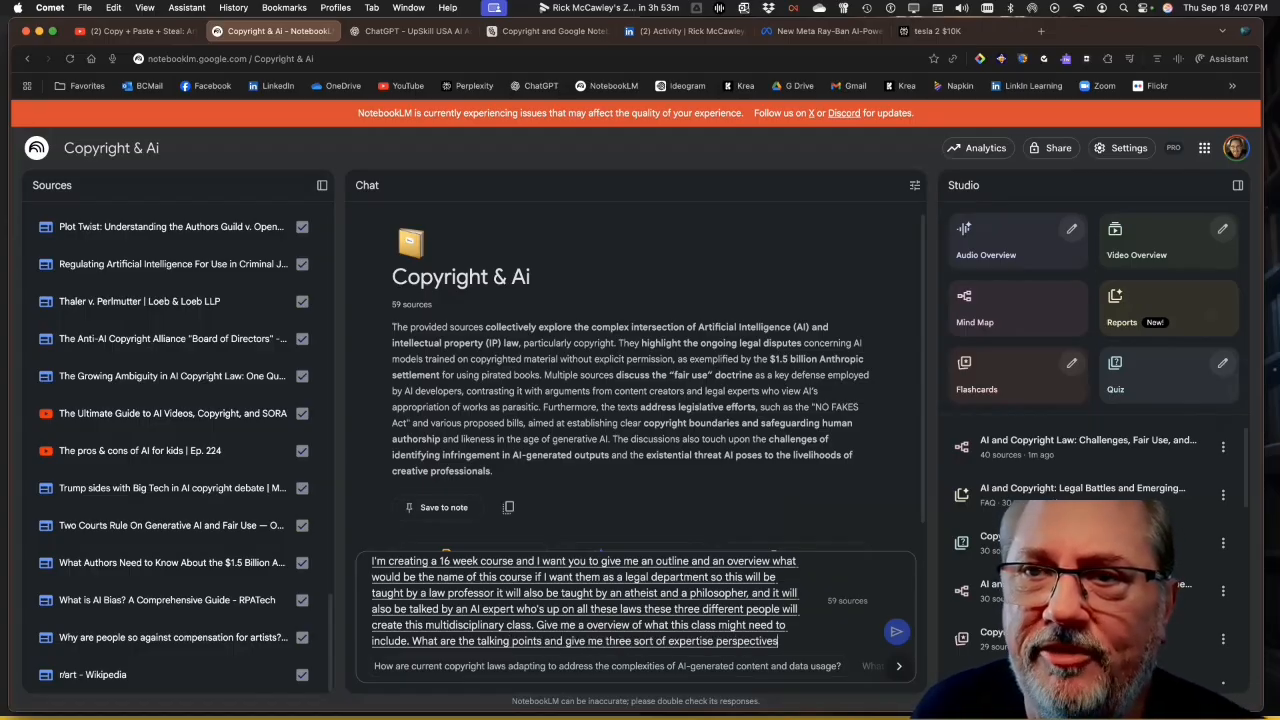
pyautogui.write(' that these')
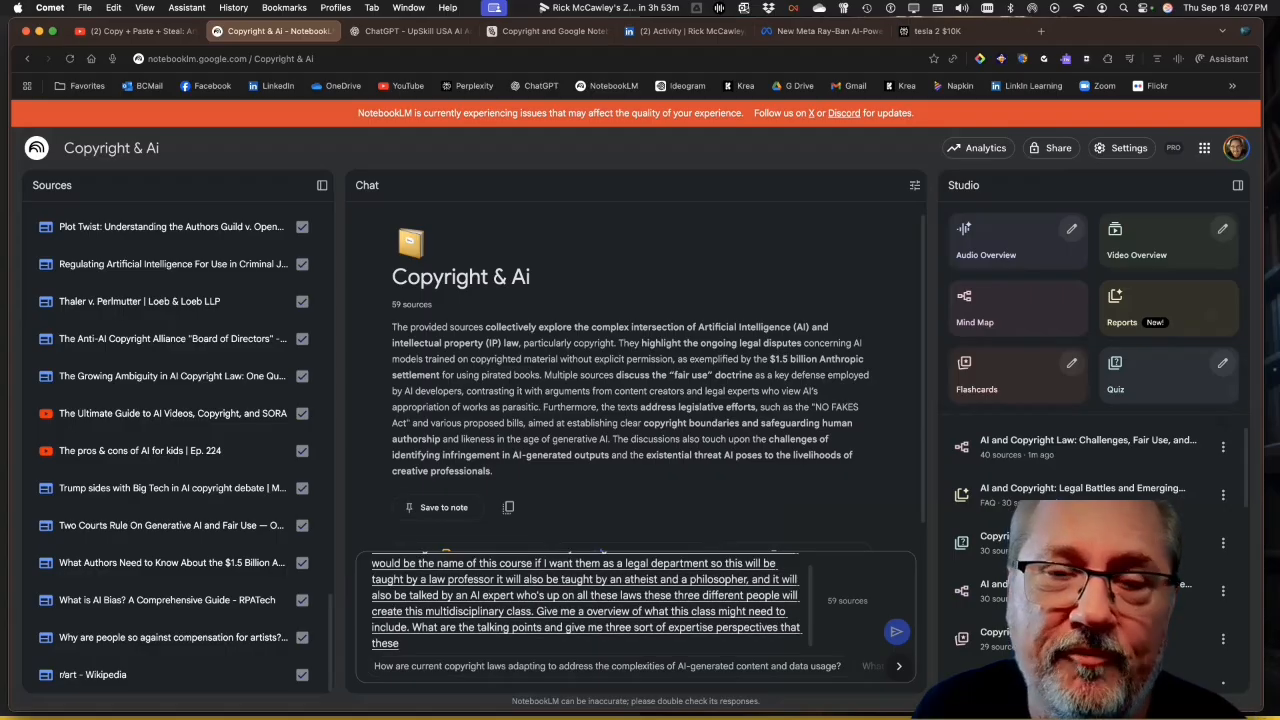
pyautogui.write(' three professors might bring')
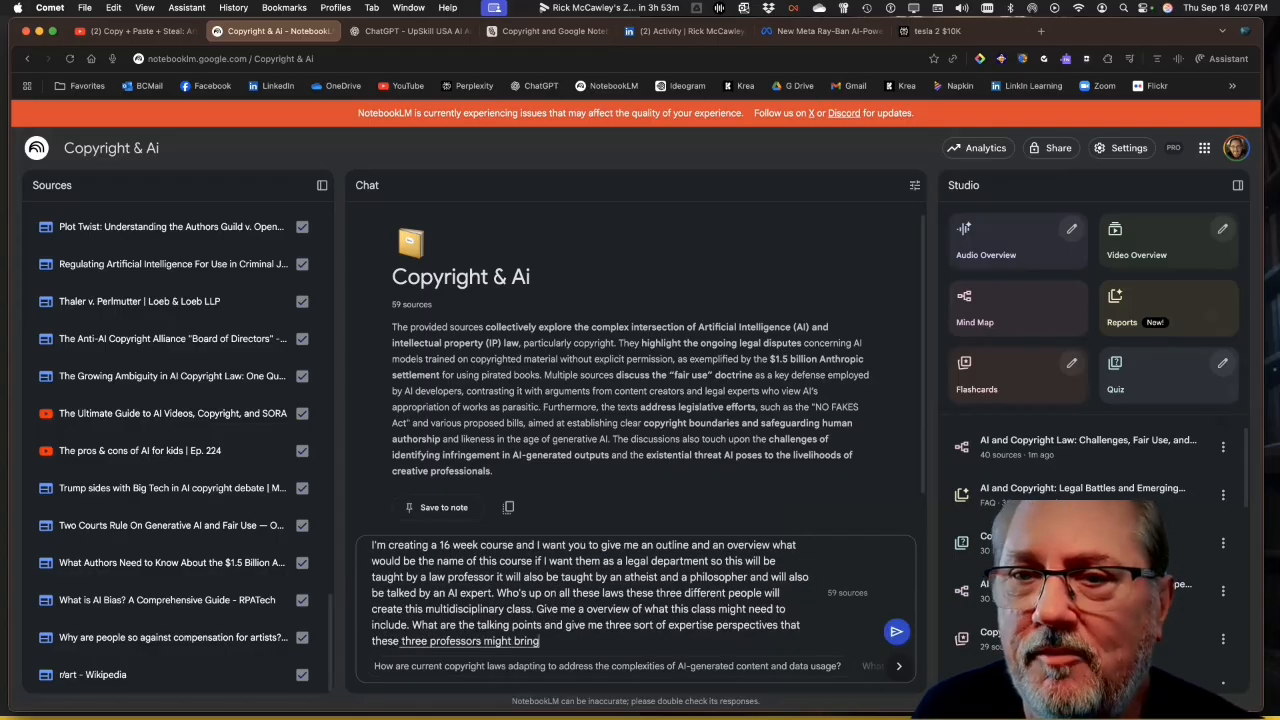
pyautogui.write(' to the table to framework this class')
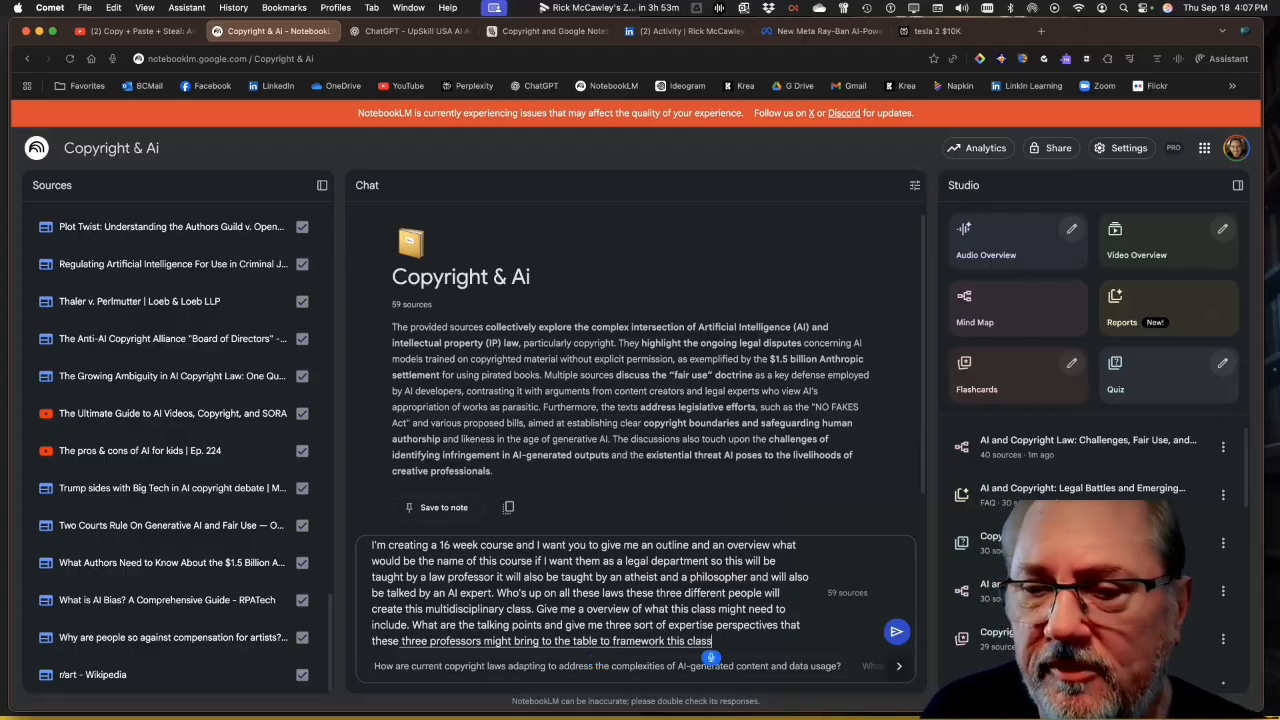
# Add a request to use the data here for an outline to present to the professor to convince them to teach the class.
pyautogui.write(' using the data')
pyautogui.write(" here. let's make a class.")
pyautogui.write(' and give')
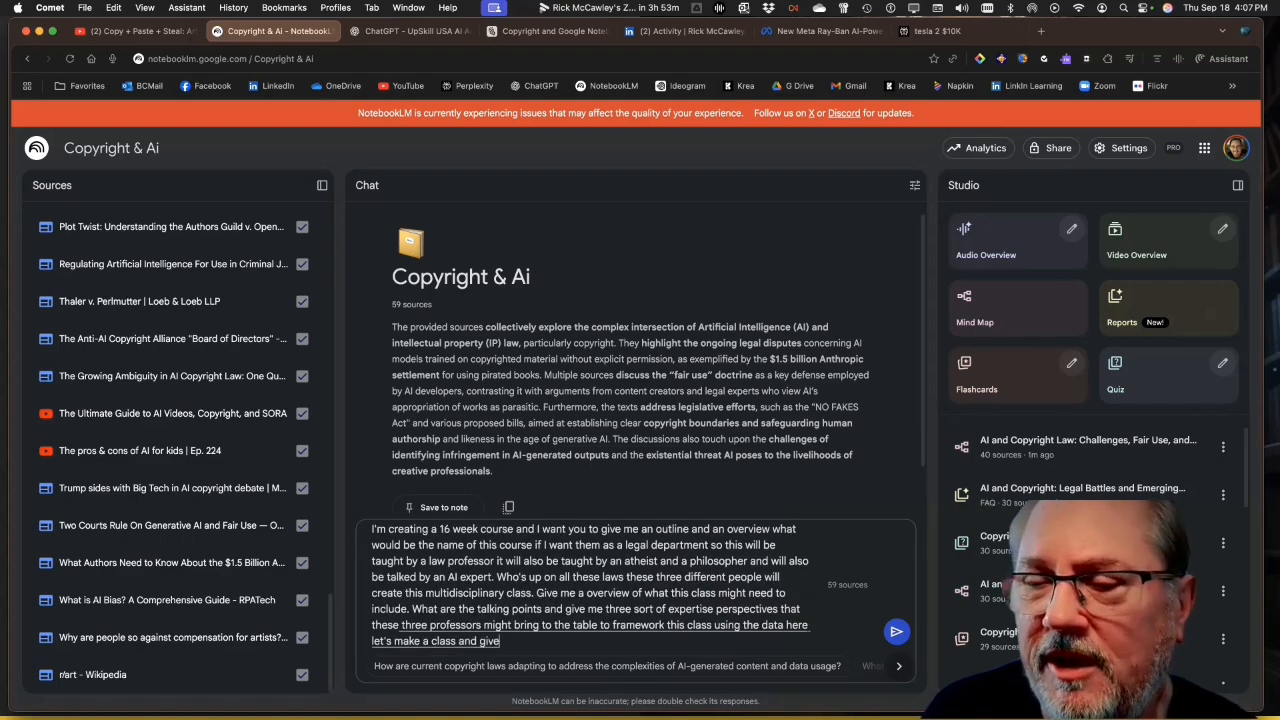
pyautogui.write(' an outline that I can present to the professor')
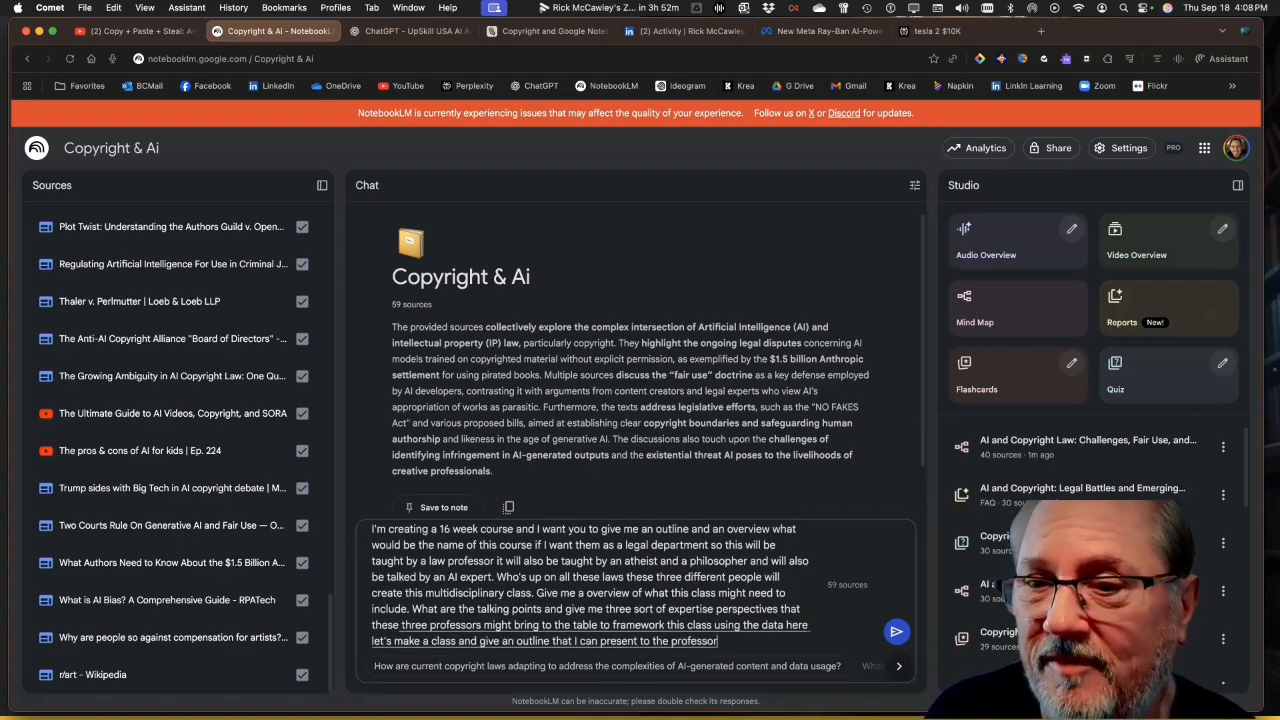
pyautogui.write(' to convince them to teach this wonderful class.')
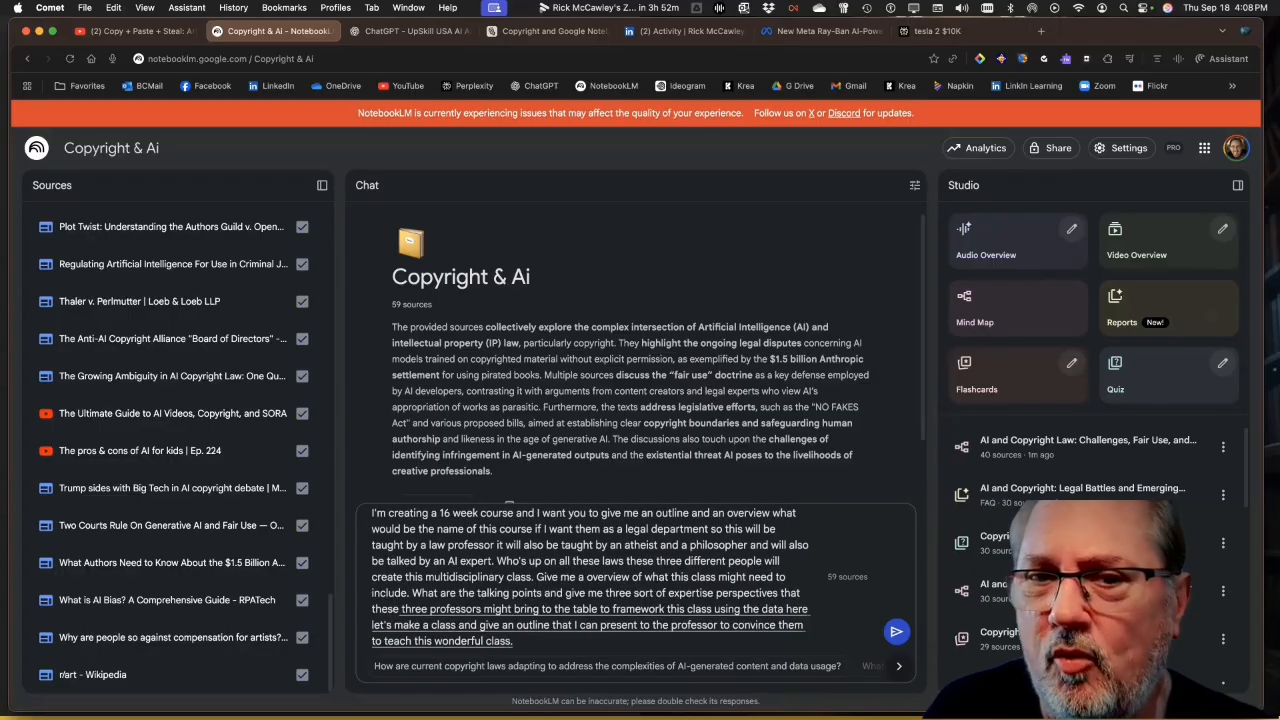
# Request a course number for a graduate level class in a multidisciplinary degree program and submit the prompt.
pyautogui.press('BackSpace')
pyautogui.write('give me a course number as this would be graduate level')
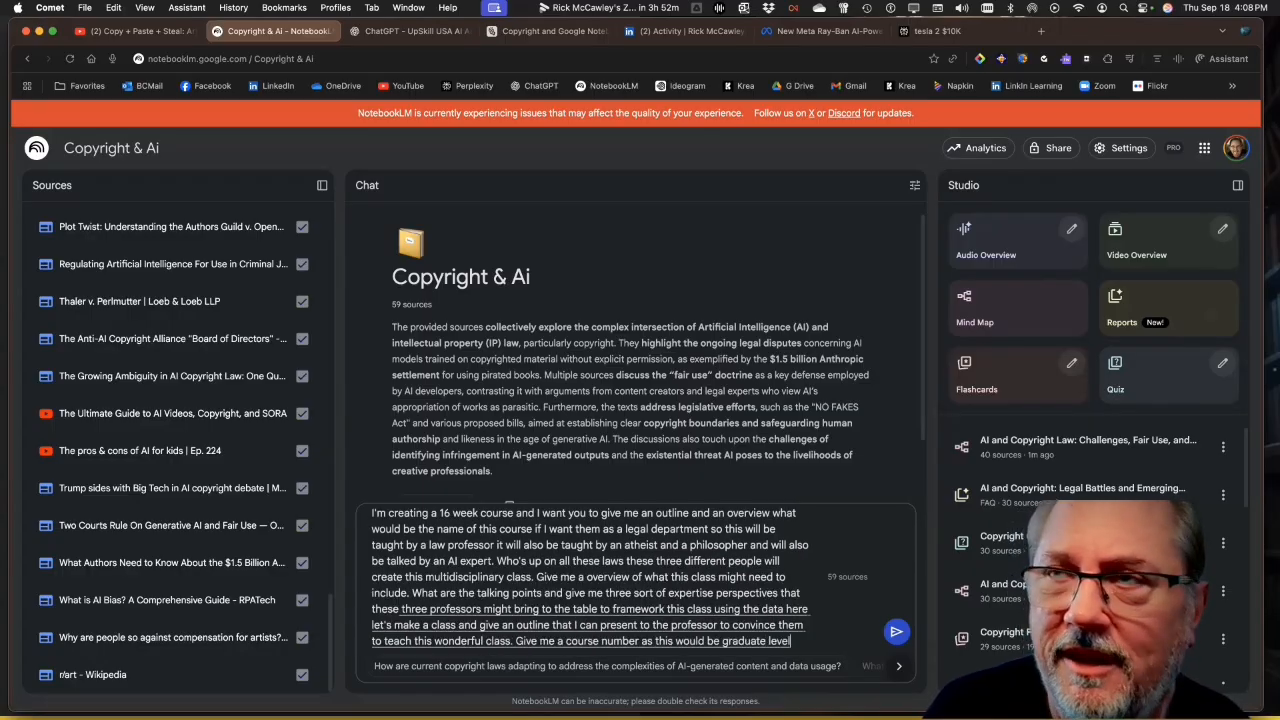
pyautogui.write(' level class in a multidisciplinary degree.')
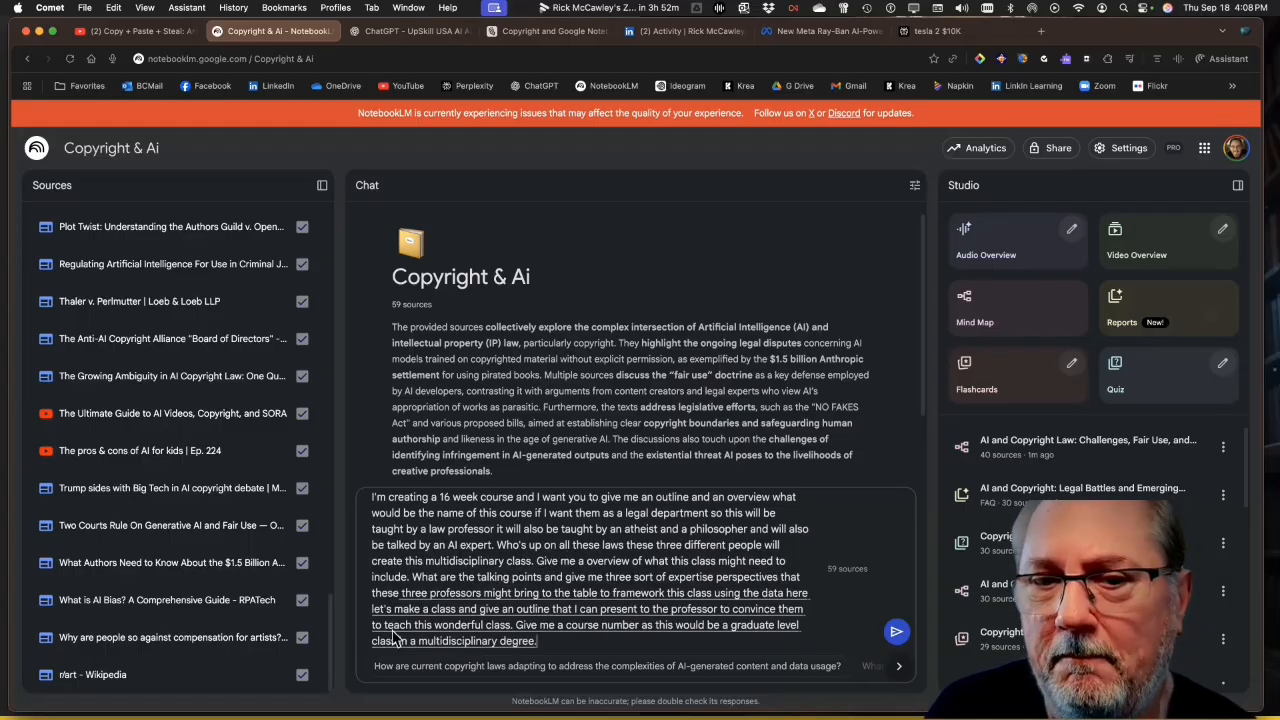
pyautogui.press('BackSpace')
pyautogui.write('program.')
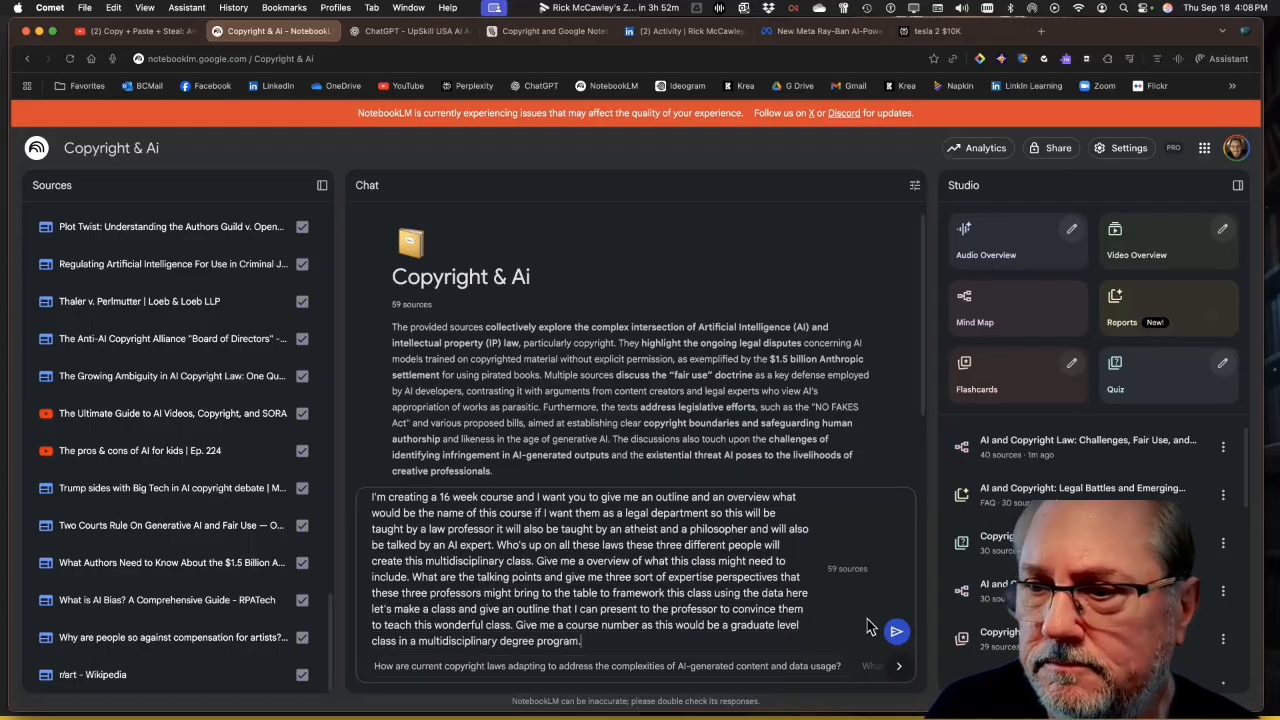
pyautogui.click(895, 634)
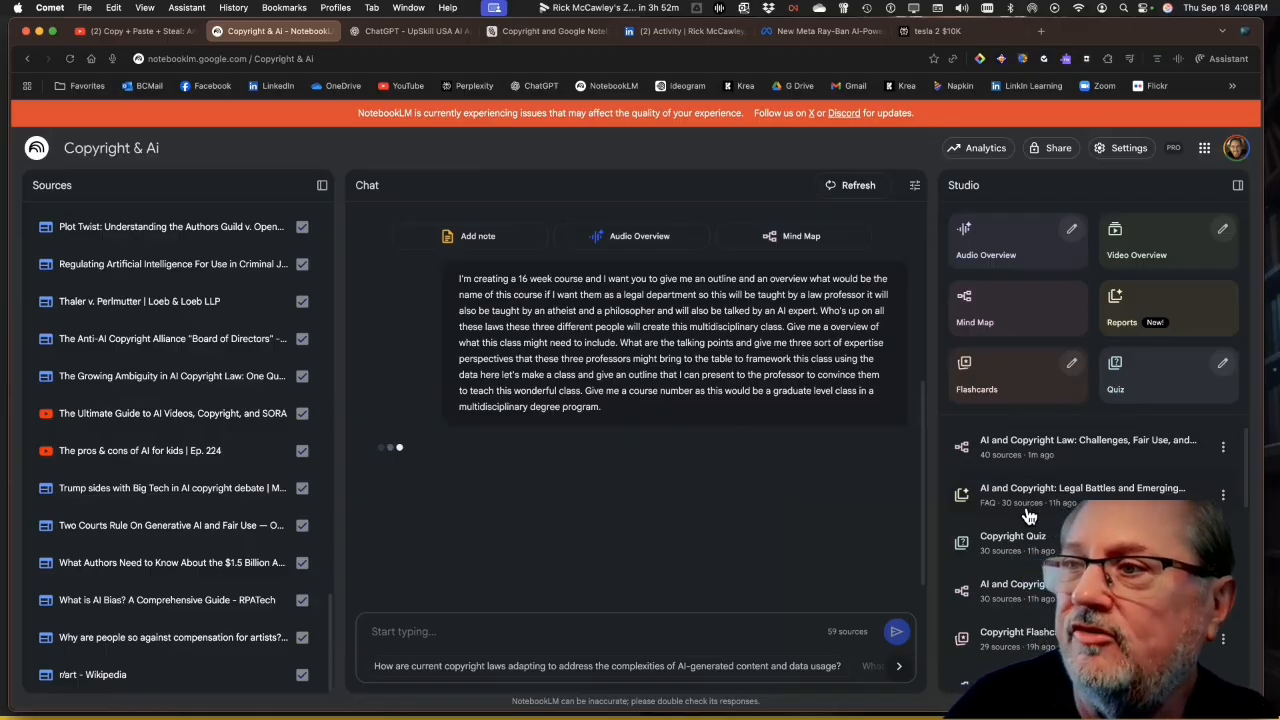
# Enlarge the page and read through the generated course proposal, including its number, title, overview and instructor perspectives.
pyautogui.scroll(-4, 1022, 545)
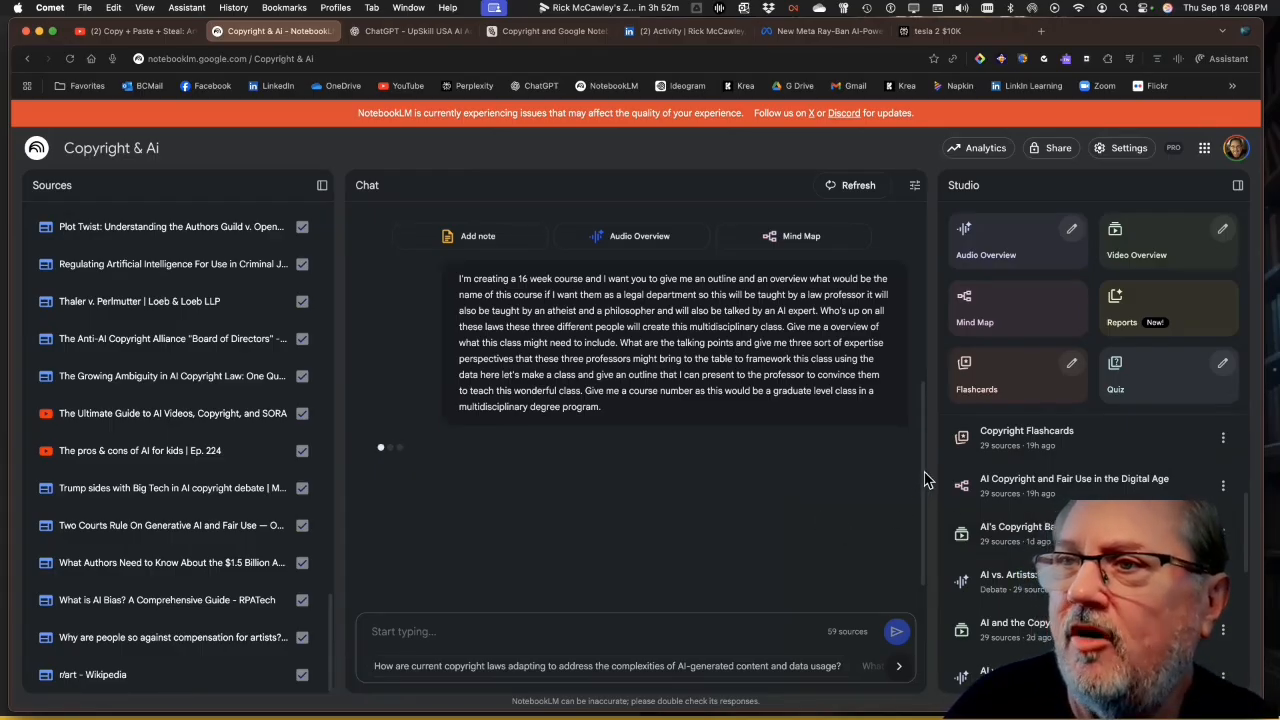
pyautogui.moveTo(925, 473); pyautogui.dragTo(924, 523)
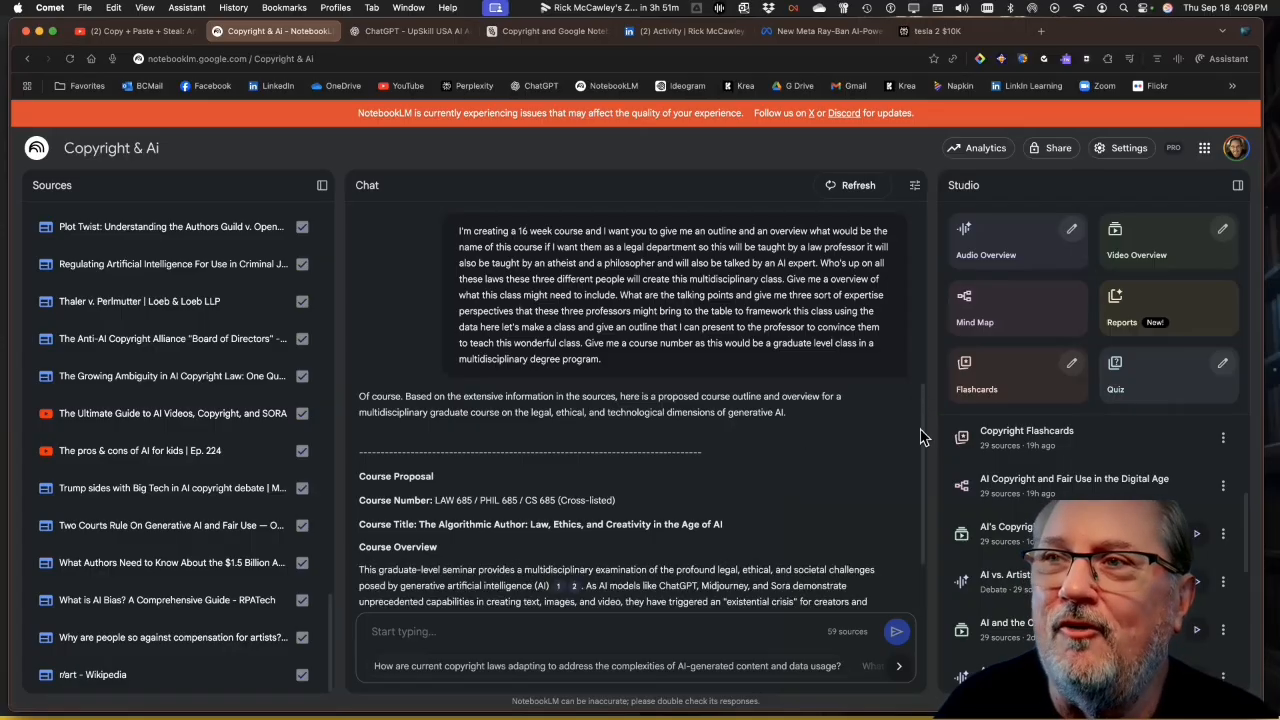
pyautogui.scroll(-5, 920, 434)
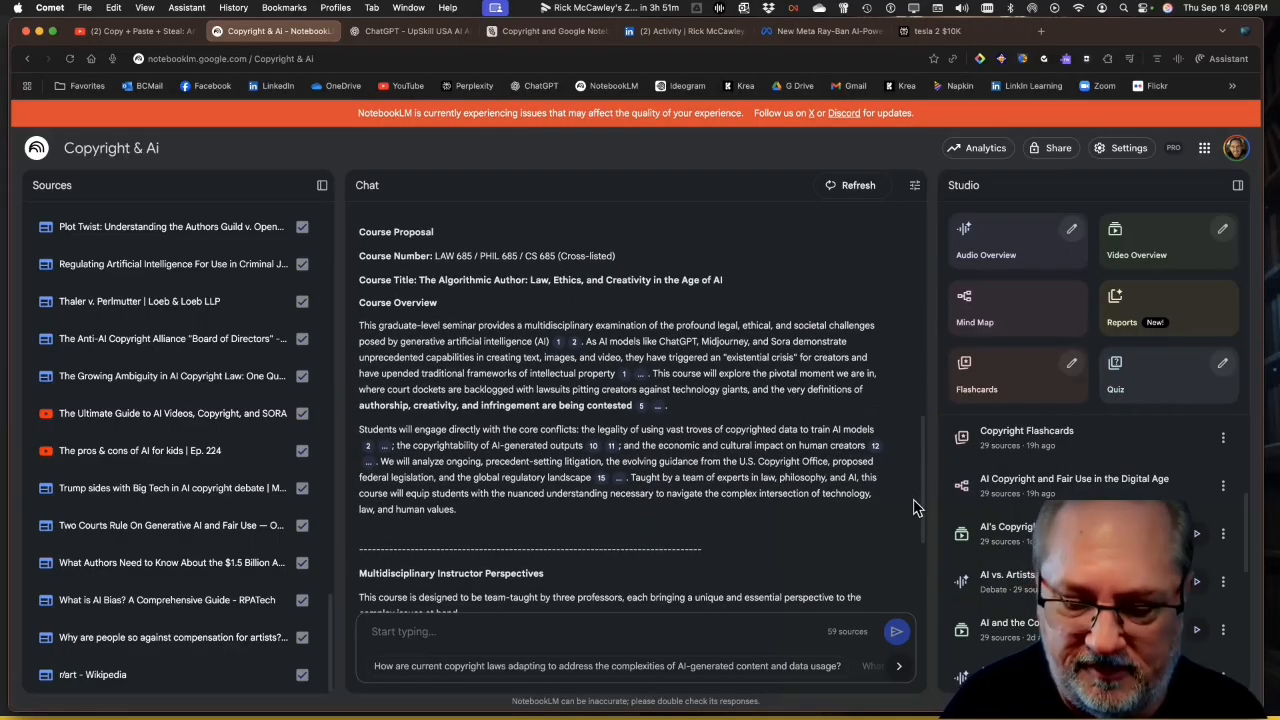
pyautogui.press('super+equal')
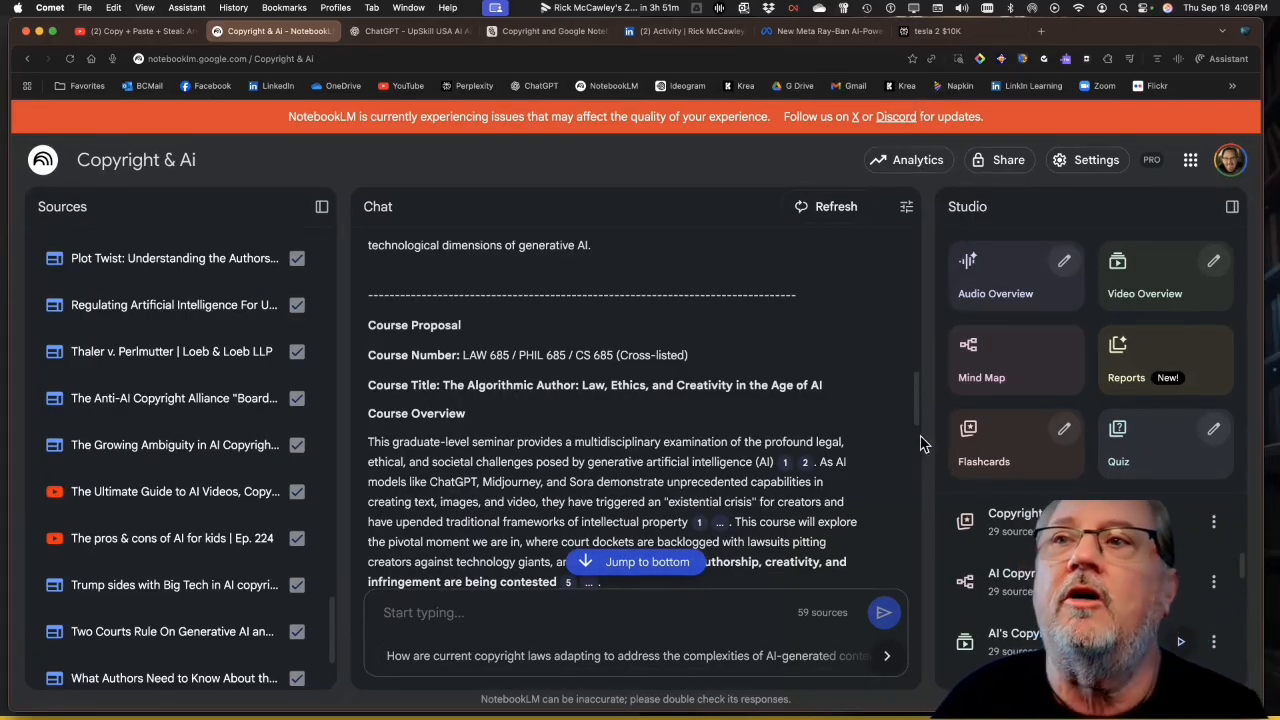
pyautogui.scroll(-5, 918, 428)
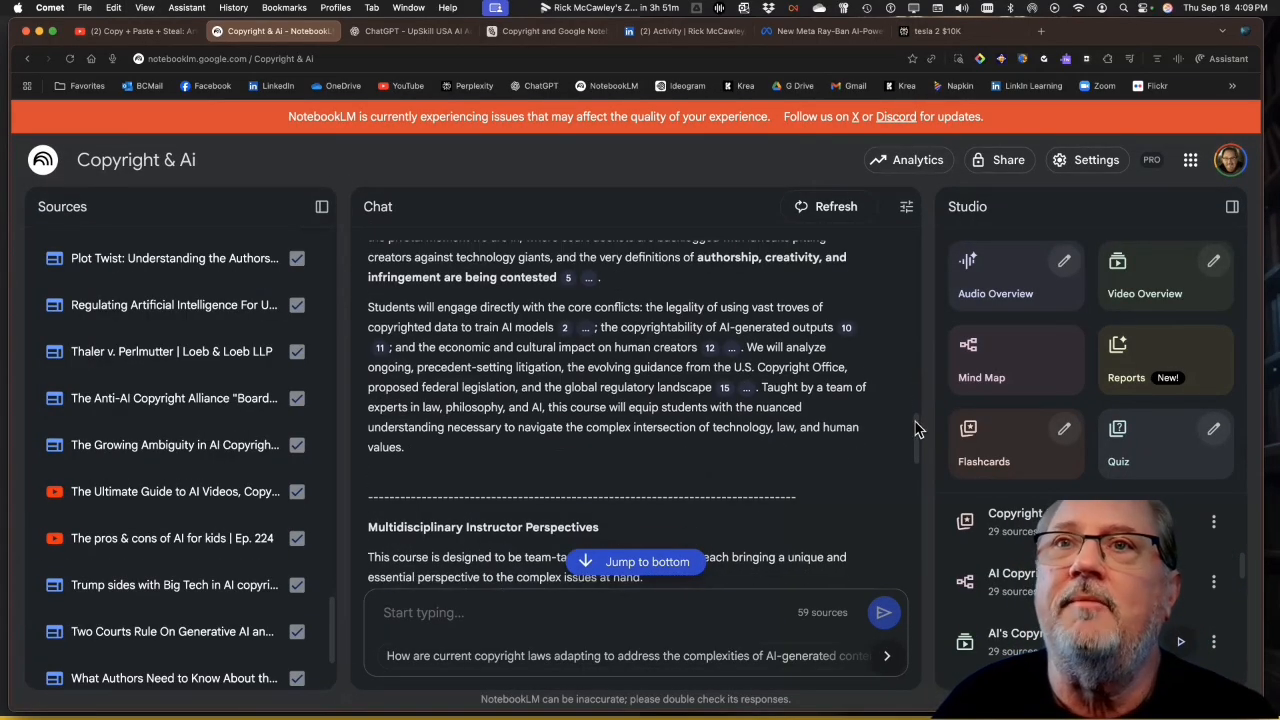
pyautogui.moveTo(918, 428); pyautogui.dragTo(920, 388)
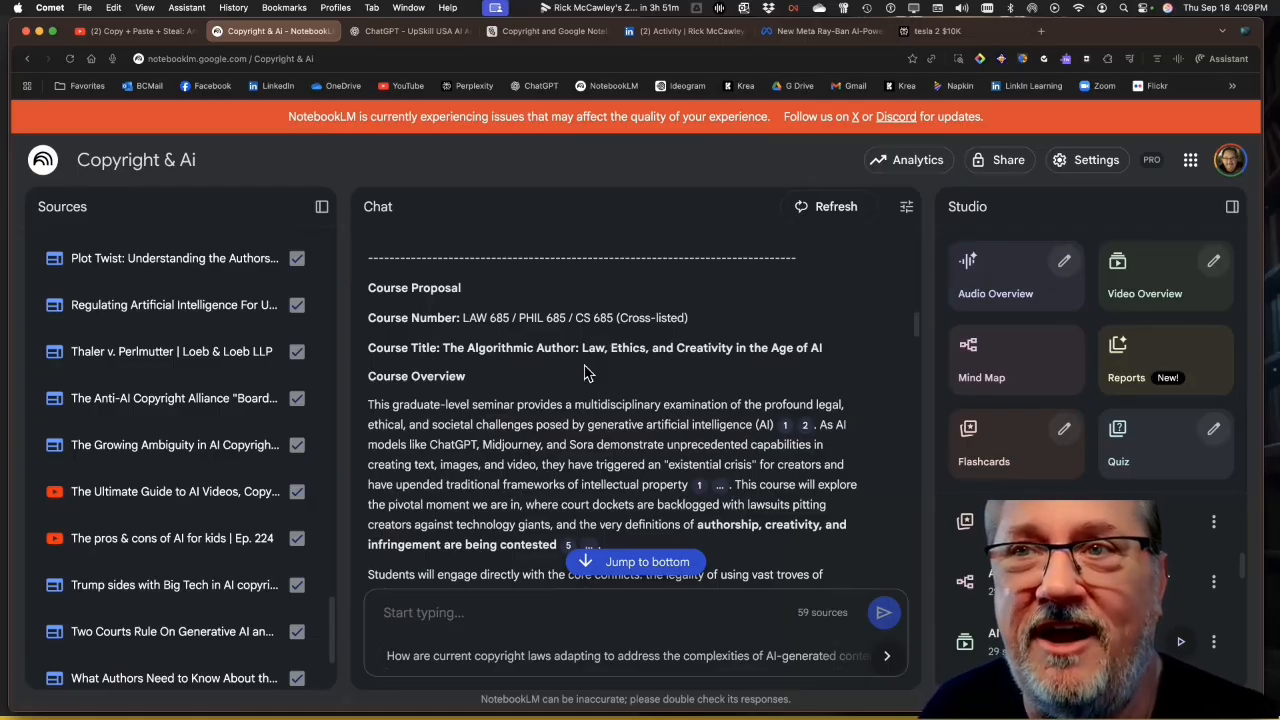
# Go to the end of the generated course proposal and copy the full response.
pyautogui.moveTo(786, 426)
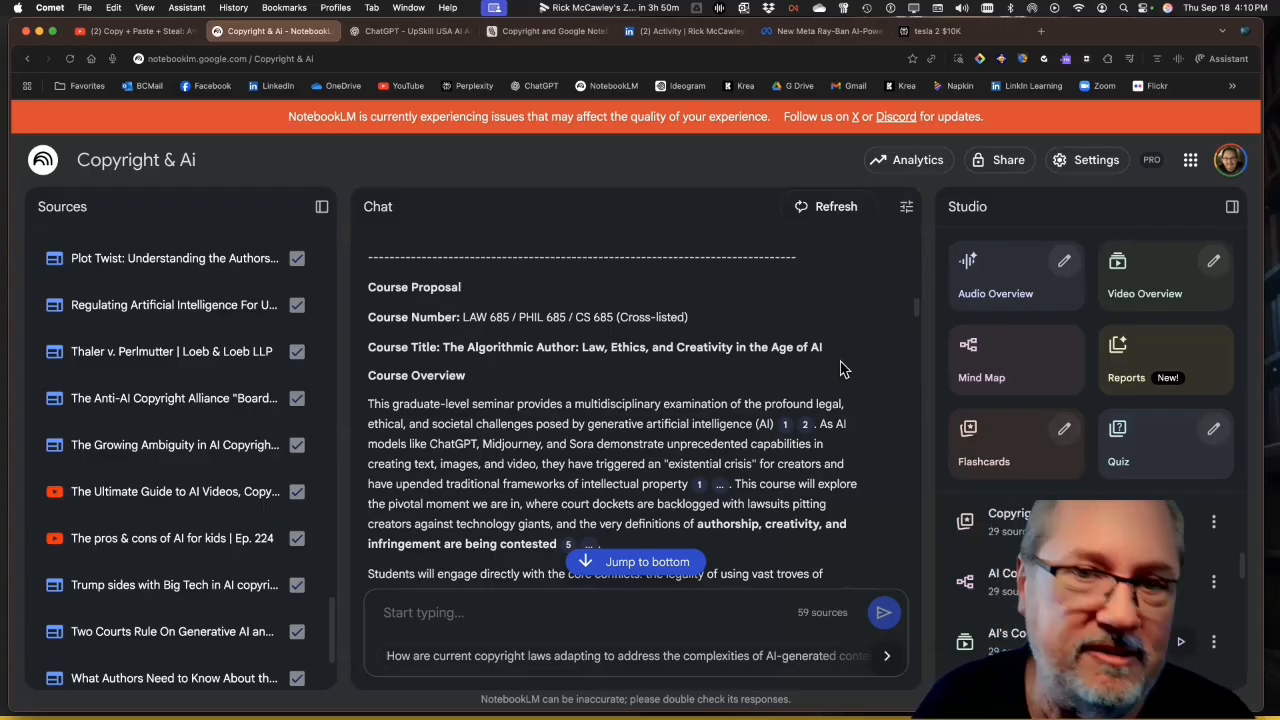
pyautogui.scroll(-1, 916, 328)
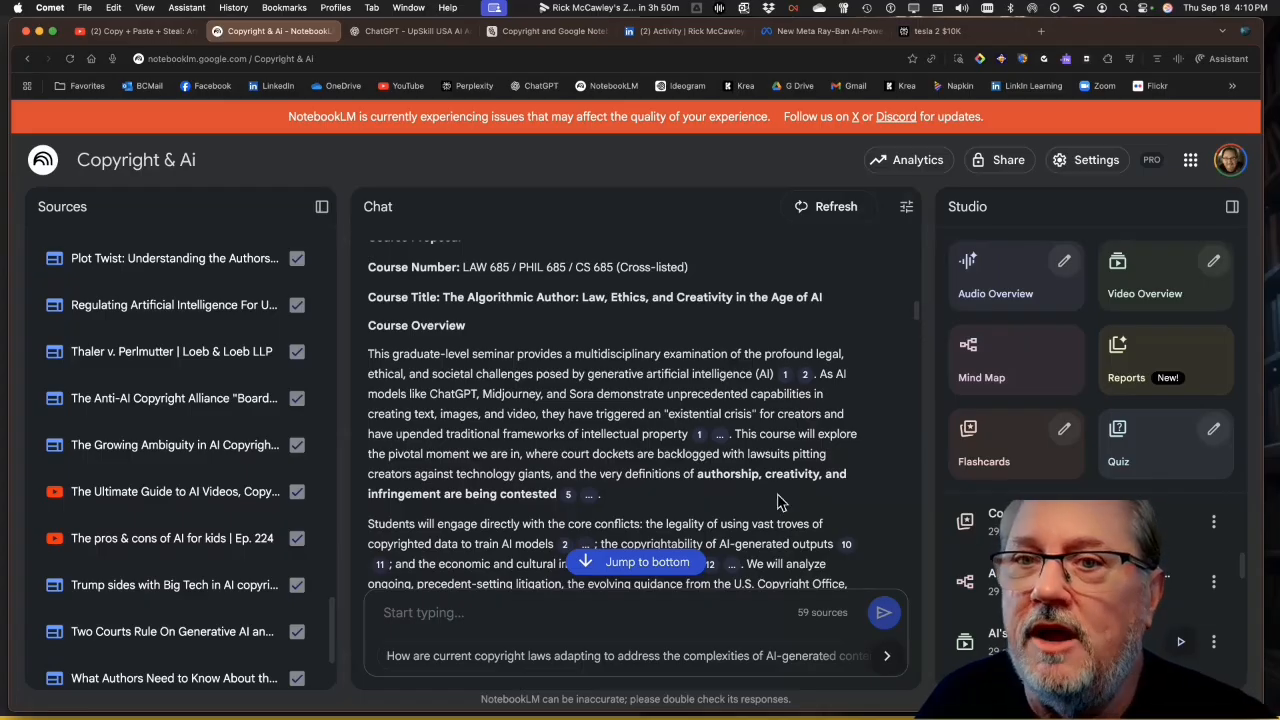
pyautogui.click(668, 562)
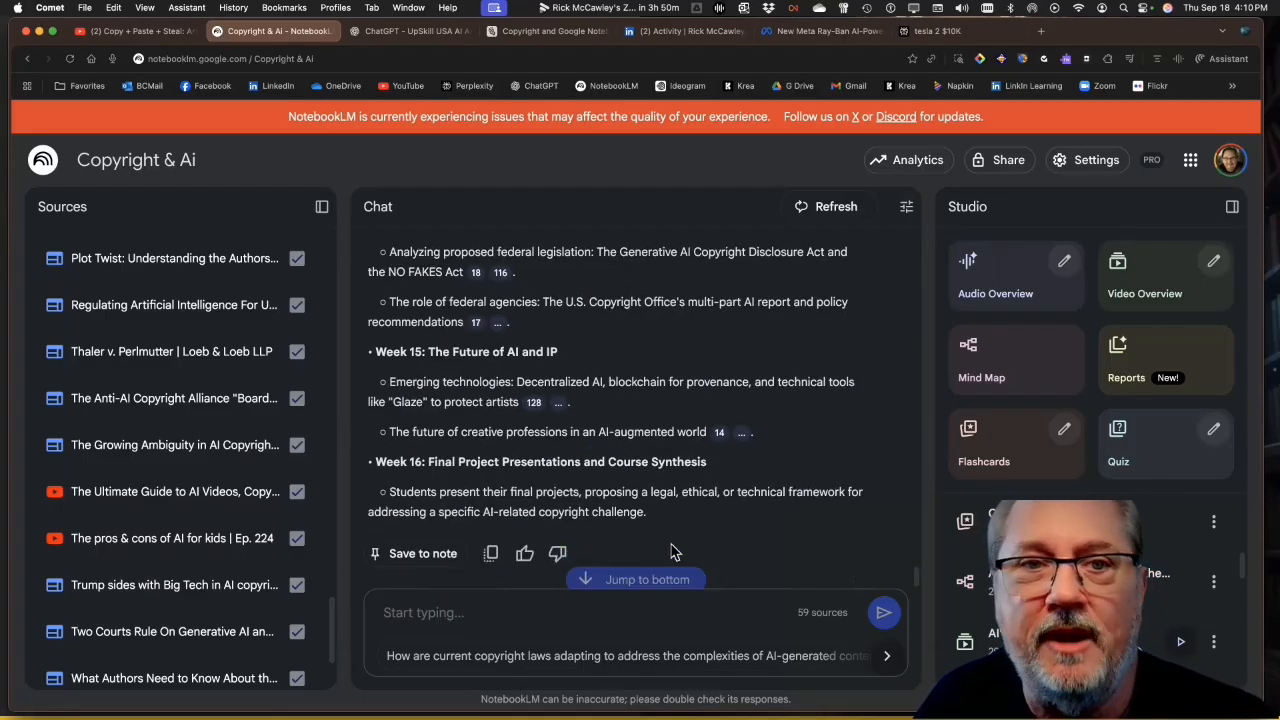
pyautogui.click(492, 556)
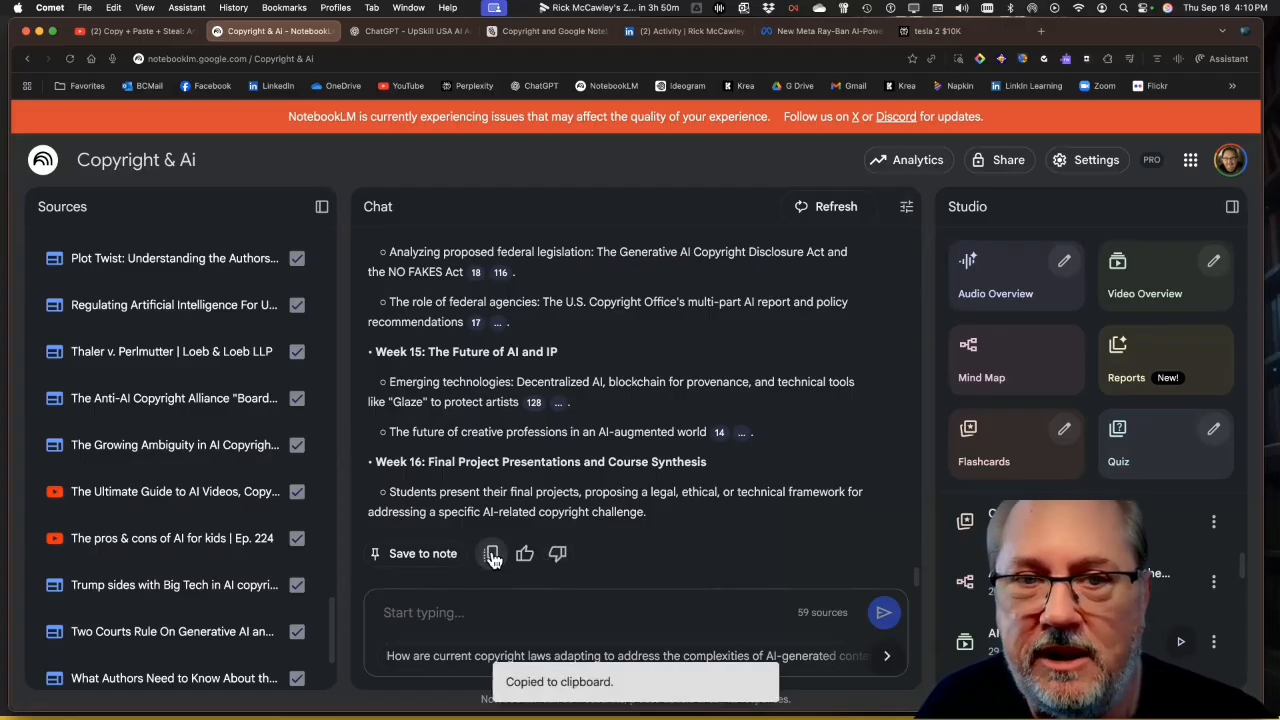
# Switch to Word and try to paste the copied course proposal into a new blank document.
pyautogui.press('super+Tab')
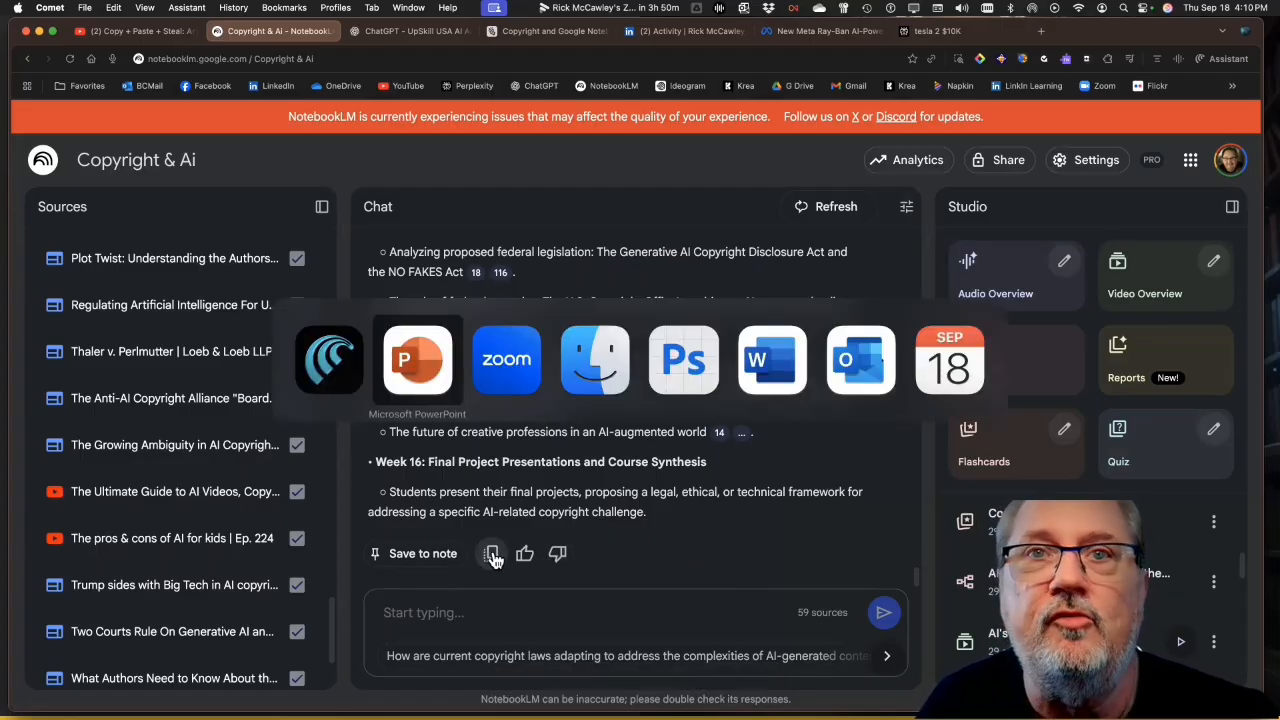
pyautogui.press('super+Tab')
pyautogui.press('super+Tab')
pyautogui.press('super+Tab')
pyautogui.press('super+Tab')
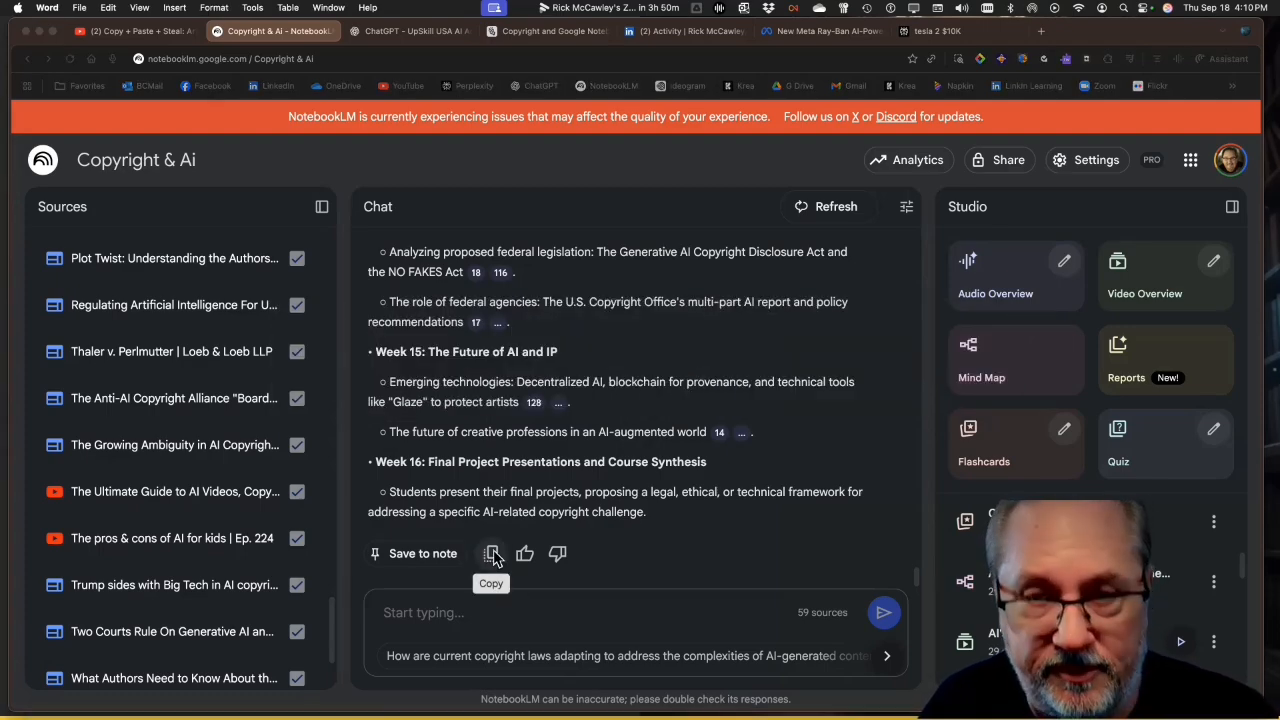
pyautogui.press('super+n')
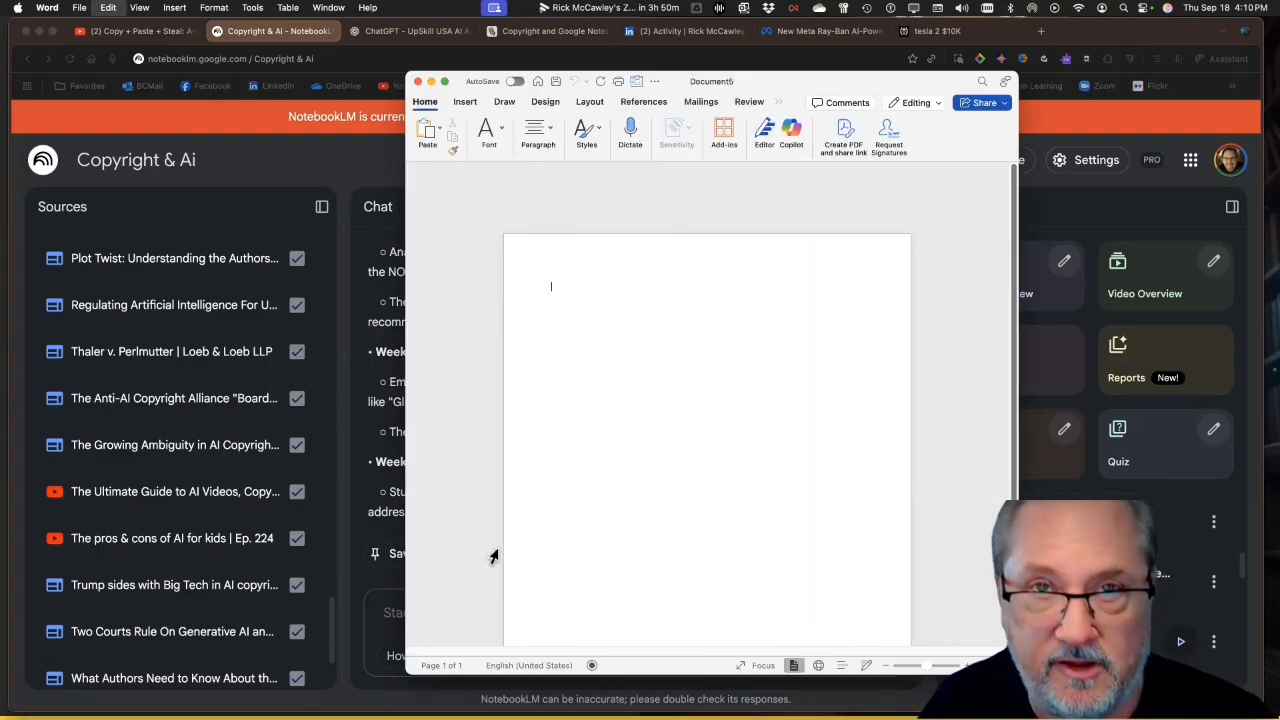
pyautogui.press('super+v')
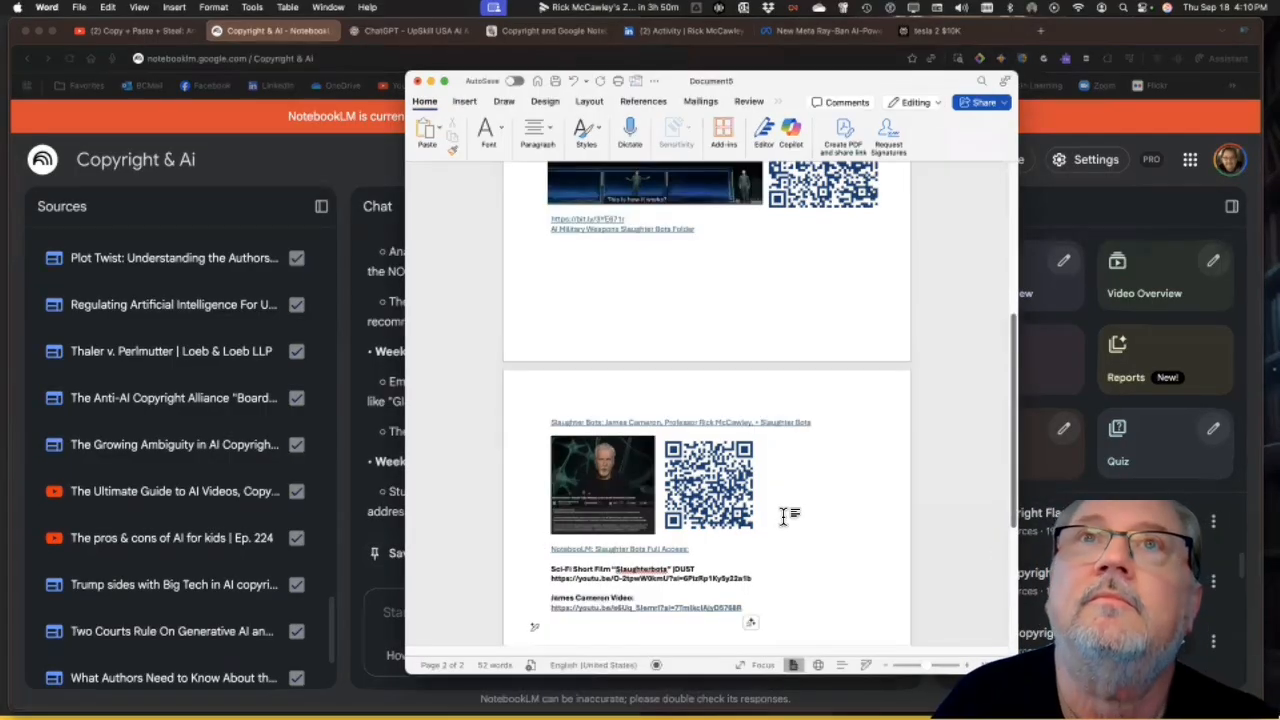
# Check the end of the pasted content and try pasting the proposal again into another new document.
pyautogui.scroll(-5, 785, 516)
pyautogui.press('super+s')
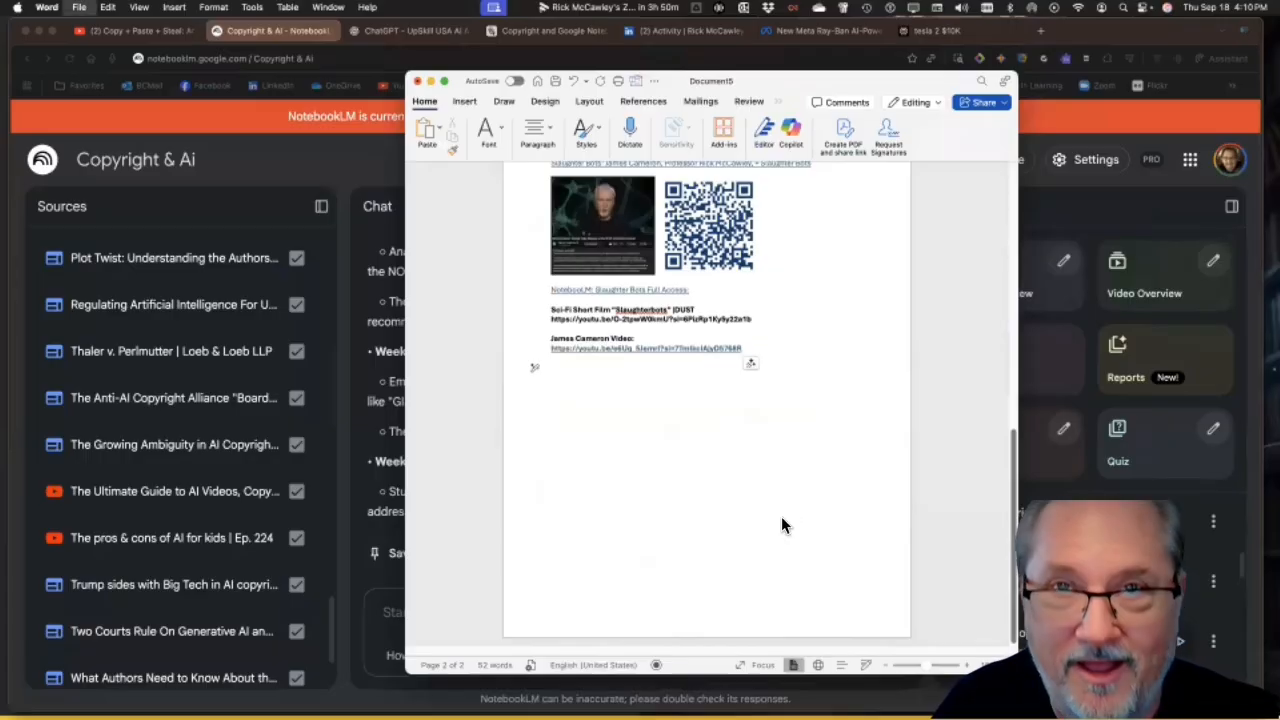
pyautogui.press('super+n')
pyautogui.press('super+v')
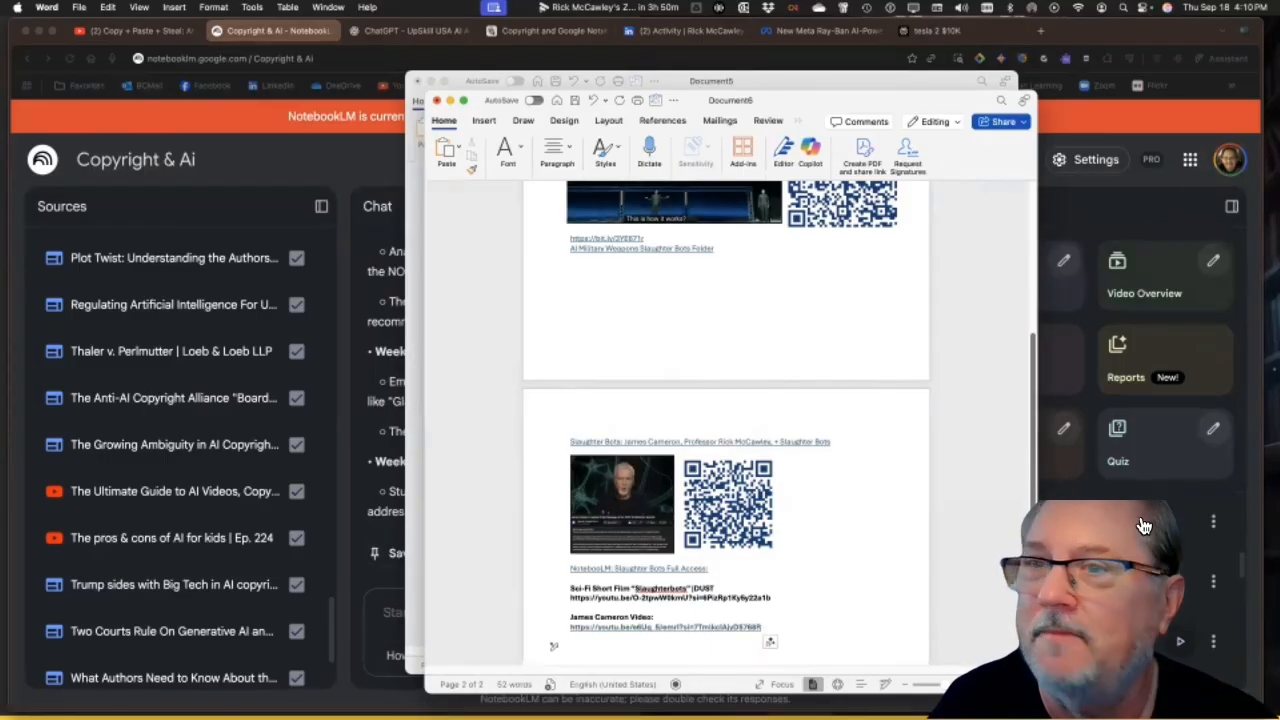
# Copy the course proposal from NotebookLM again, paste it into a new Word document and look through it from the beginning.
pyautogui.press('super+Tab')
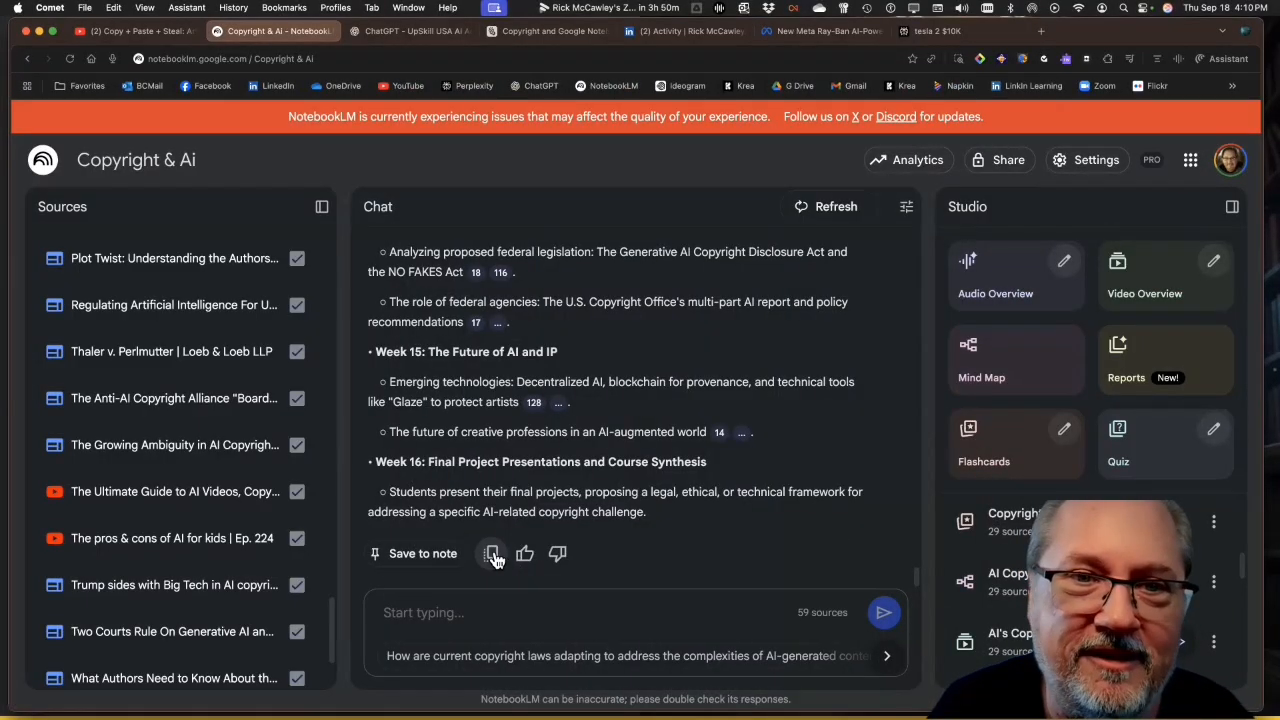
pyautogui.click(493, 557)
pyautogui.press('super+Tab')
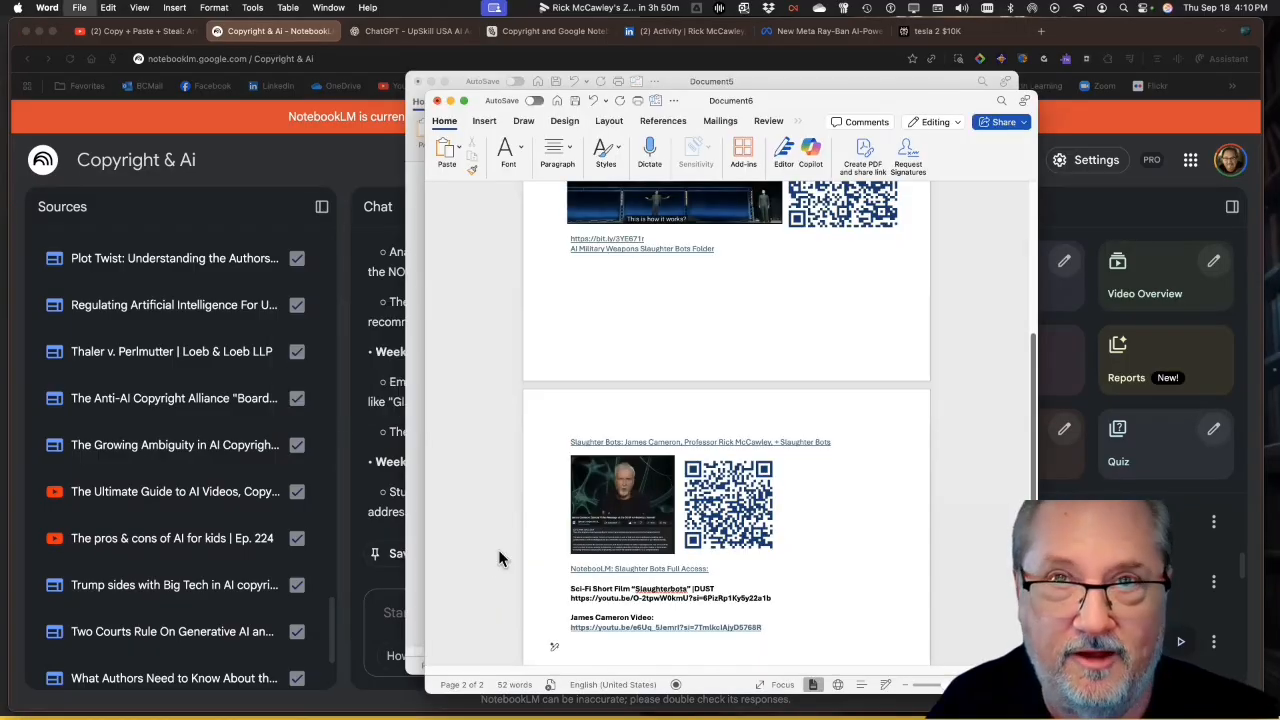
pyautogui.press('super+n')
pyautogui.press('super+v')
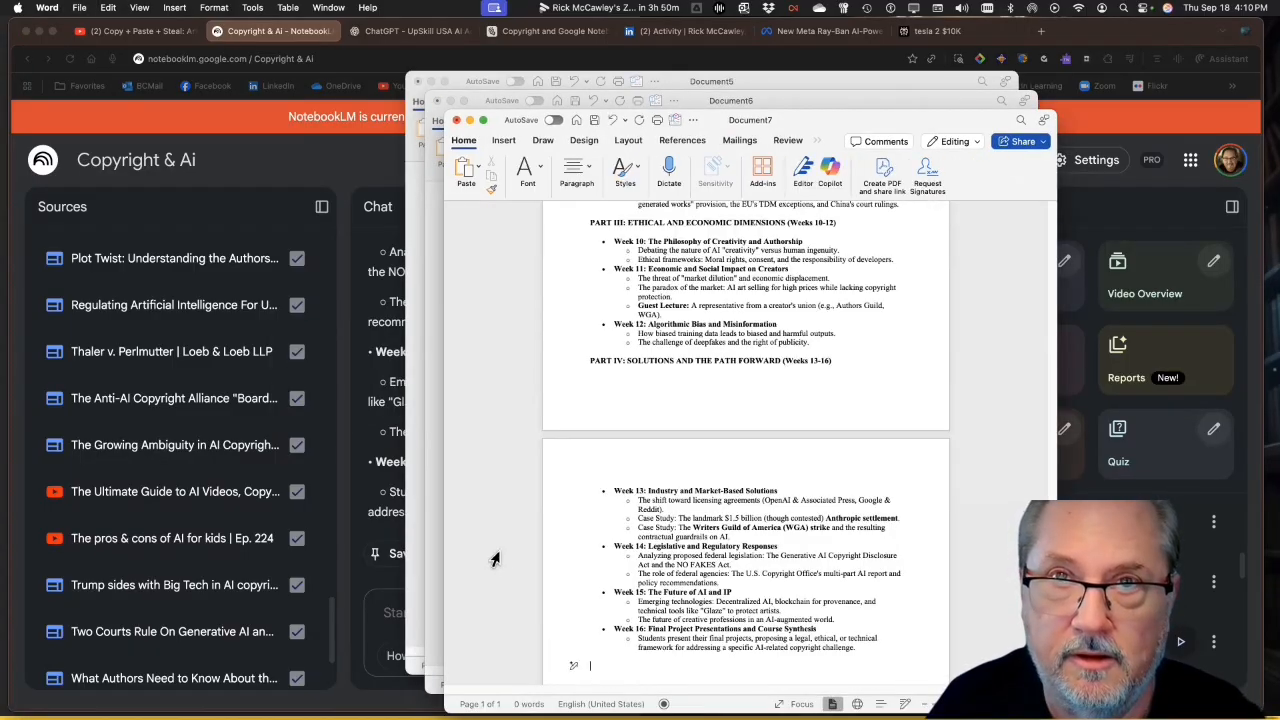
pyautogui.scroll(5, 658, 498)
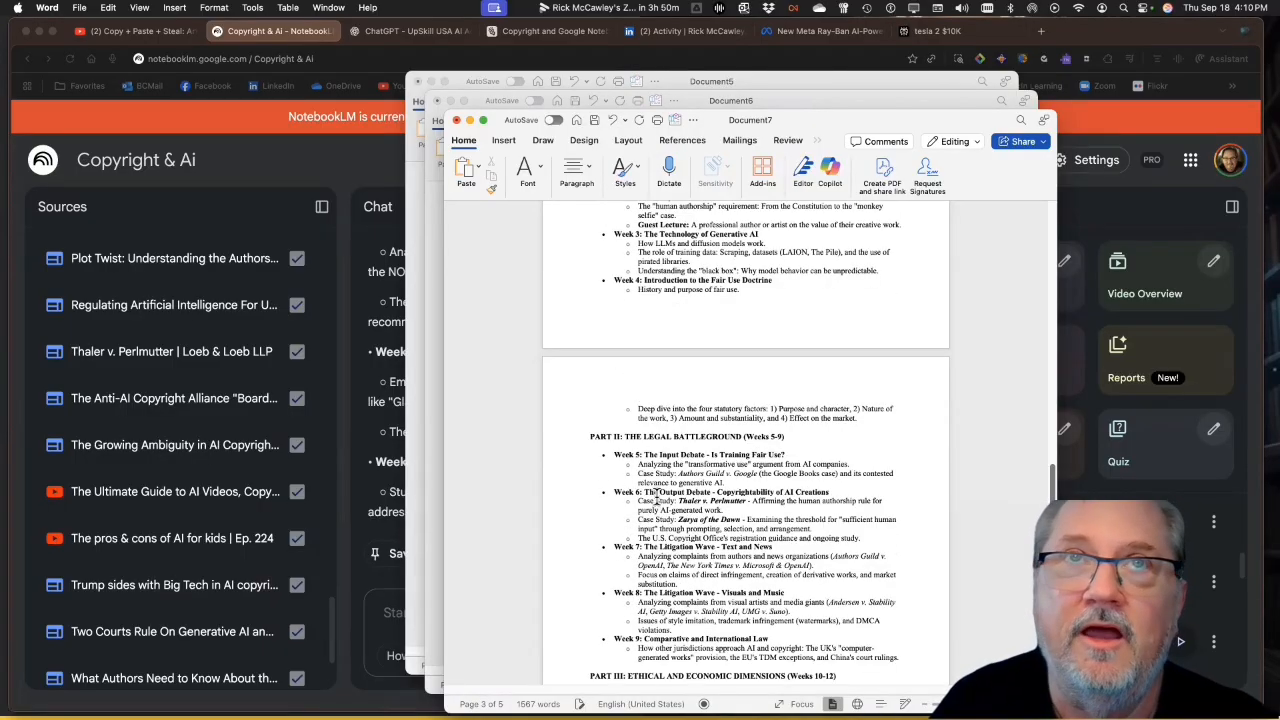
pyautogui.scroll(2, 632, 392)
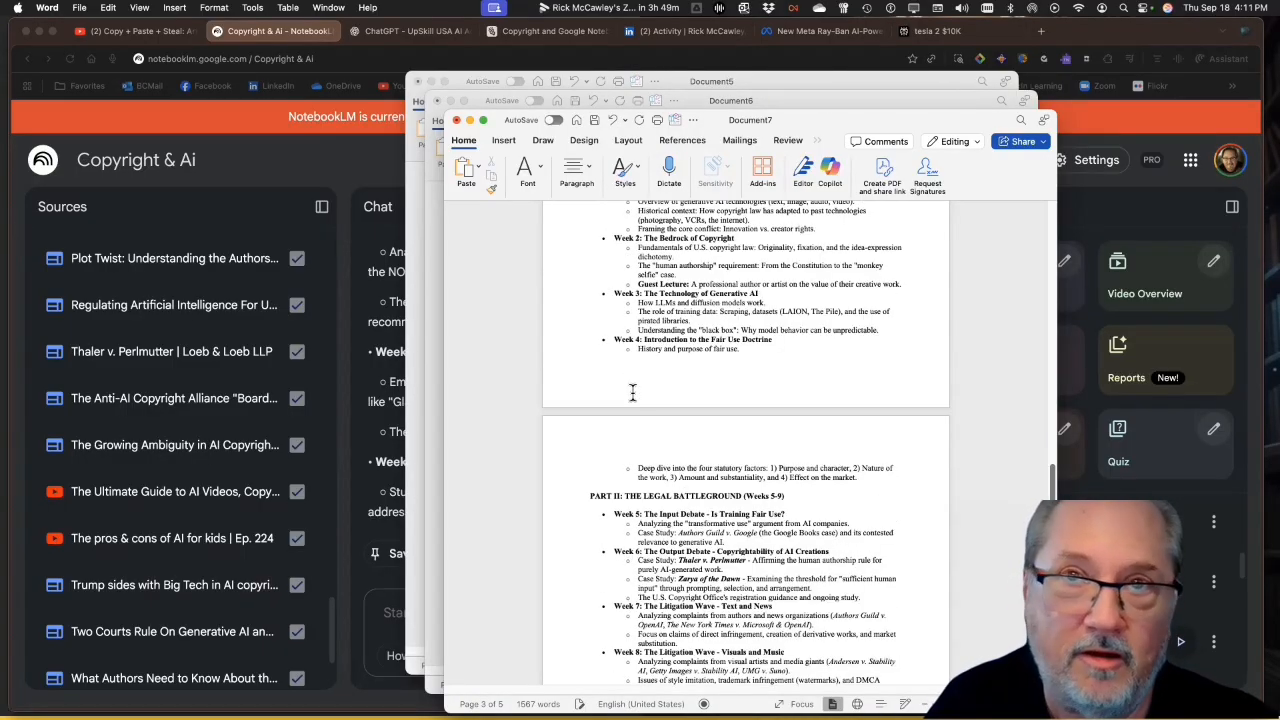
pyautogui.scroll(15, 632, 392)
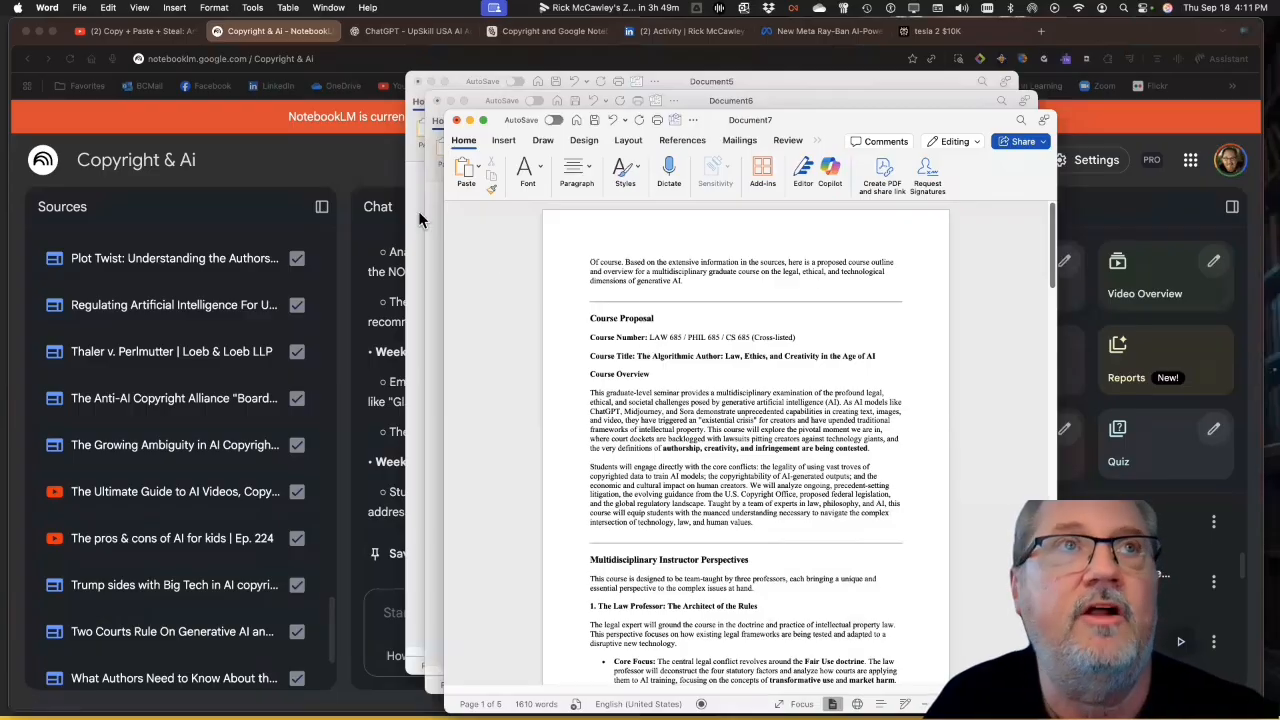
# Return to NotebookLM, save the course proposal response as a note and rate it as a good response.
pyautogui.click(375, 180)
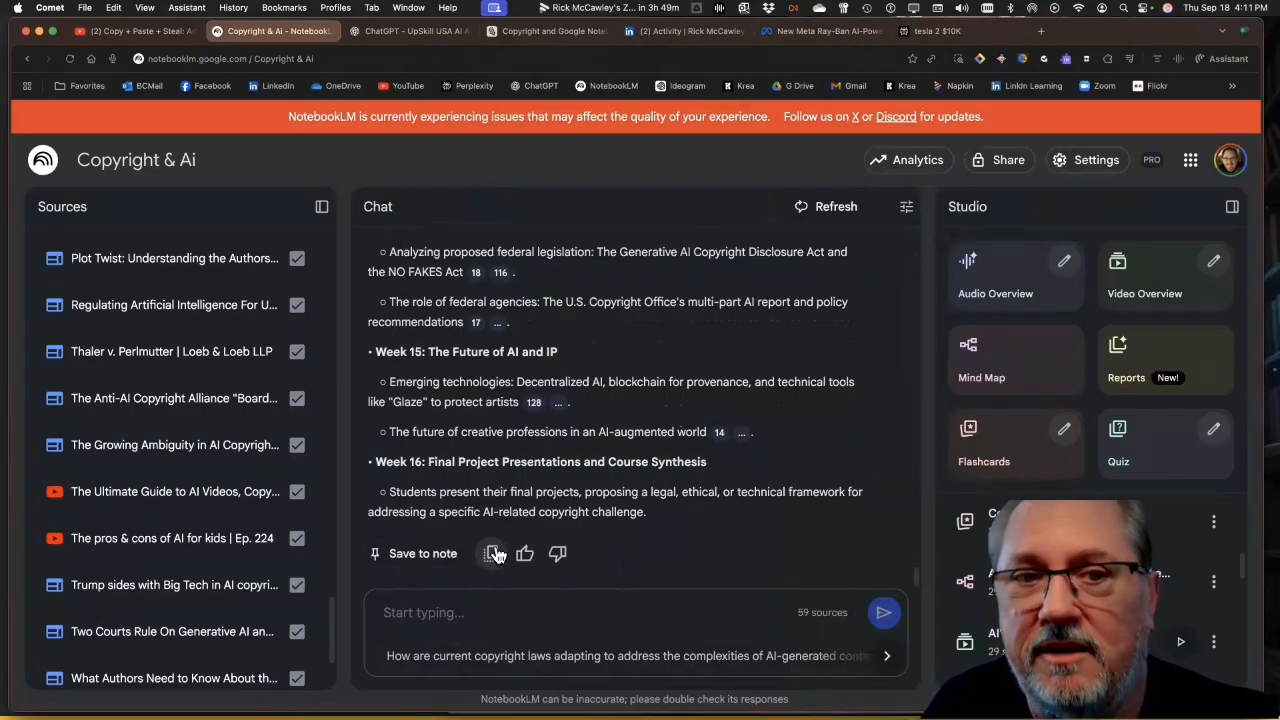
pyautogui.click(420, 556)
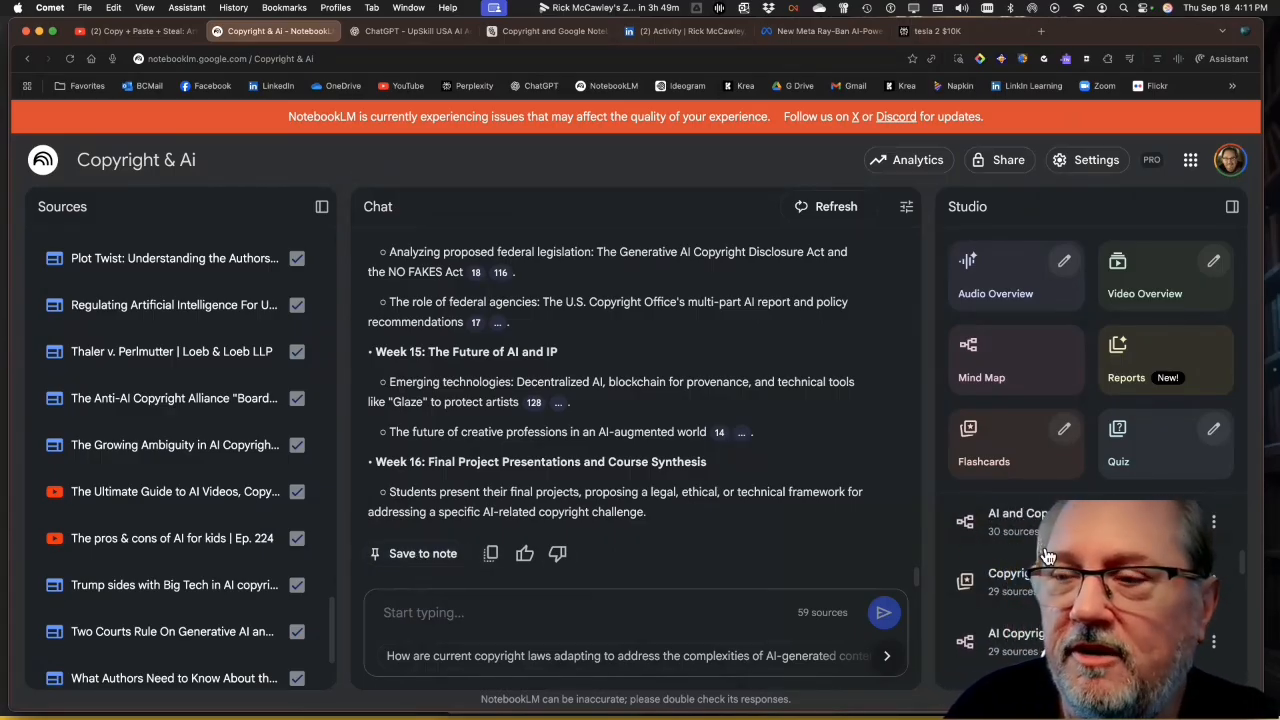
pyautogui.click(529, 560)
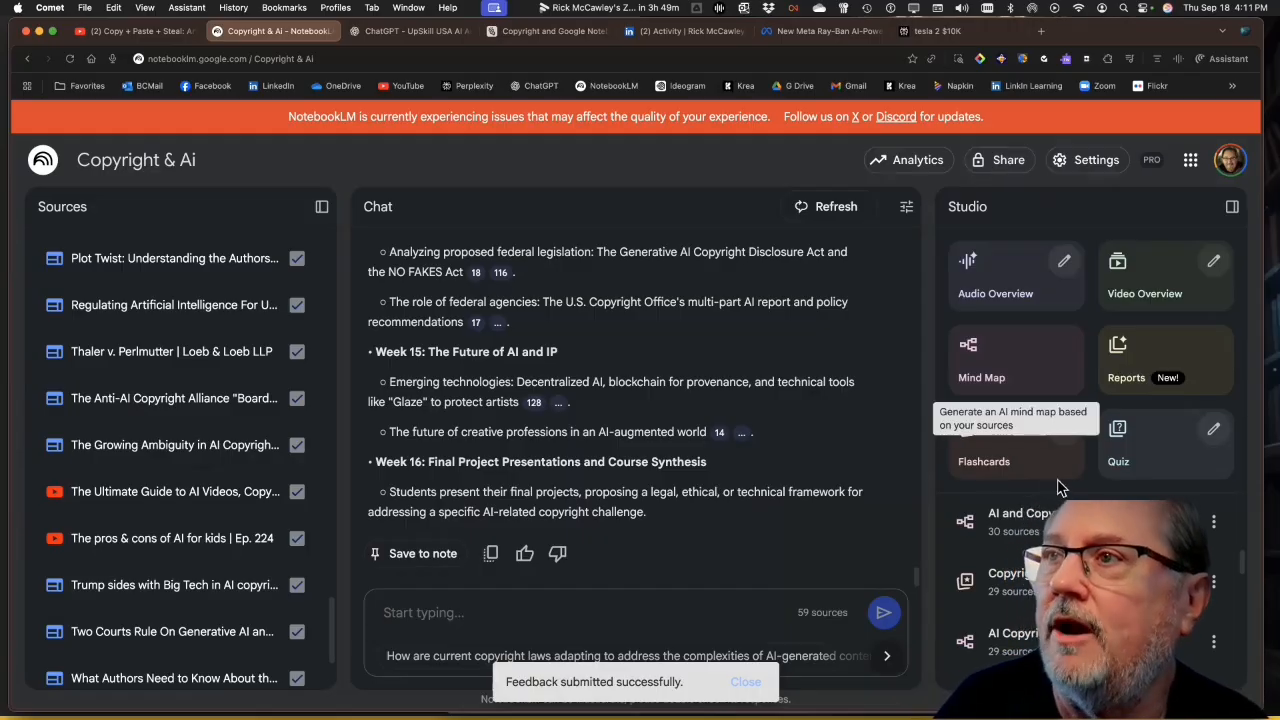
# Generate a mind map, a quiz and a Blog Post report from the notebook's sources.
pyautogui.click(1007, 361)
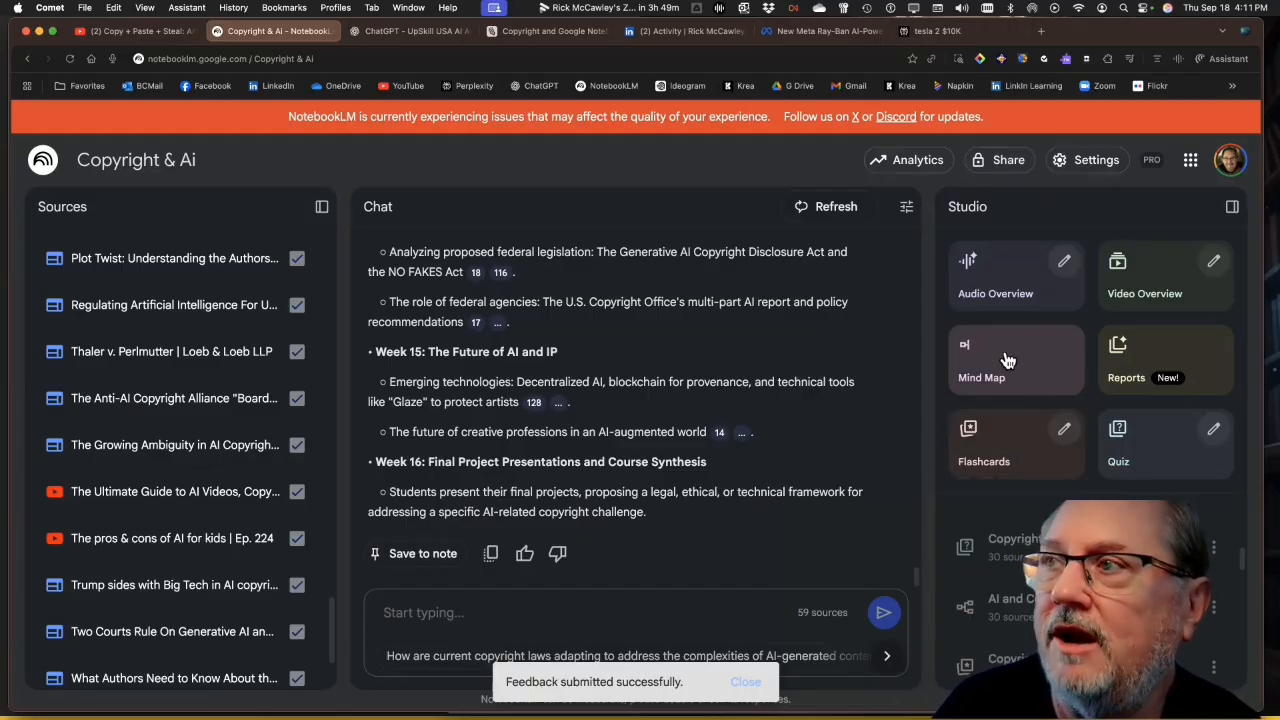
pyautogui.click(1157, 441)
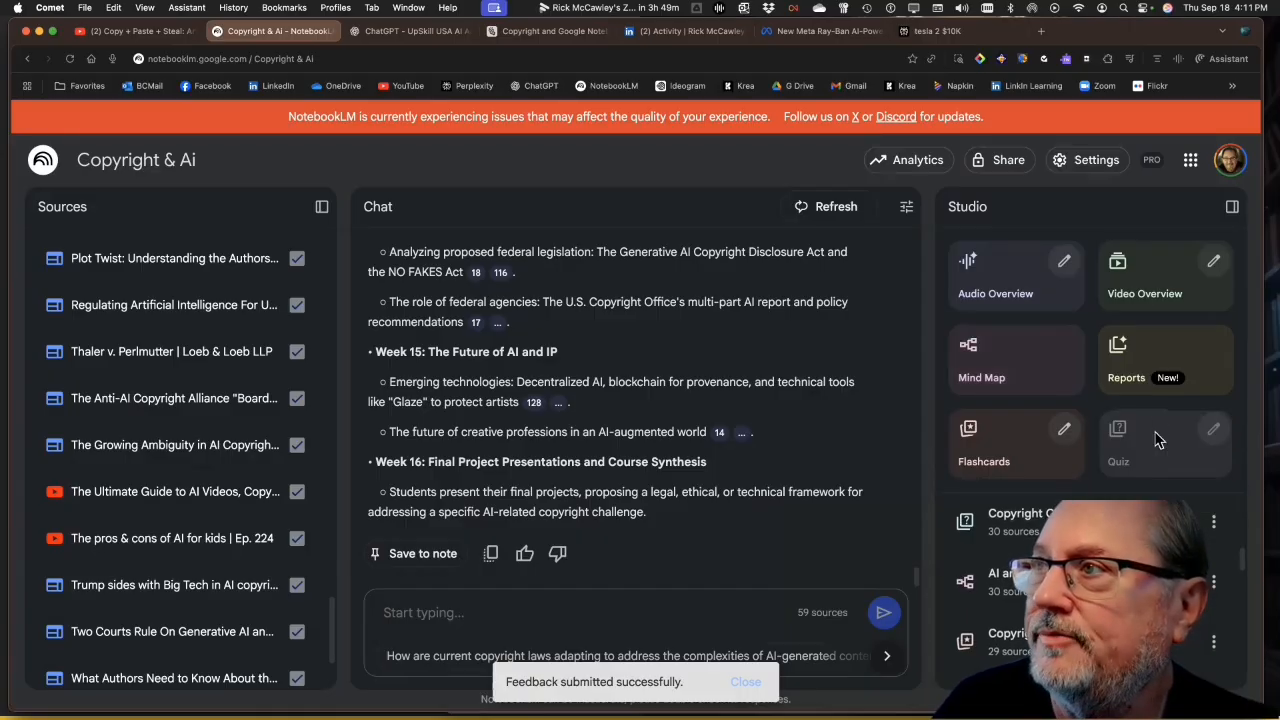
pyautogui.click(1134, 355)
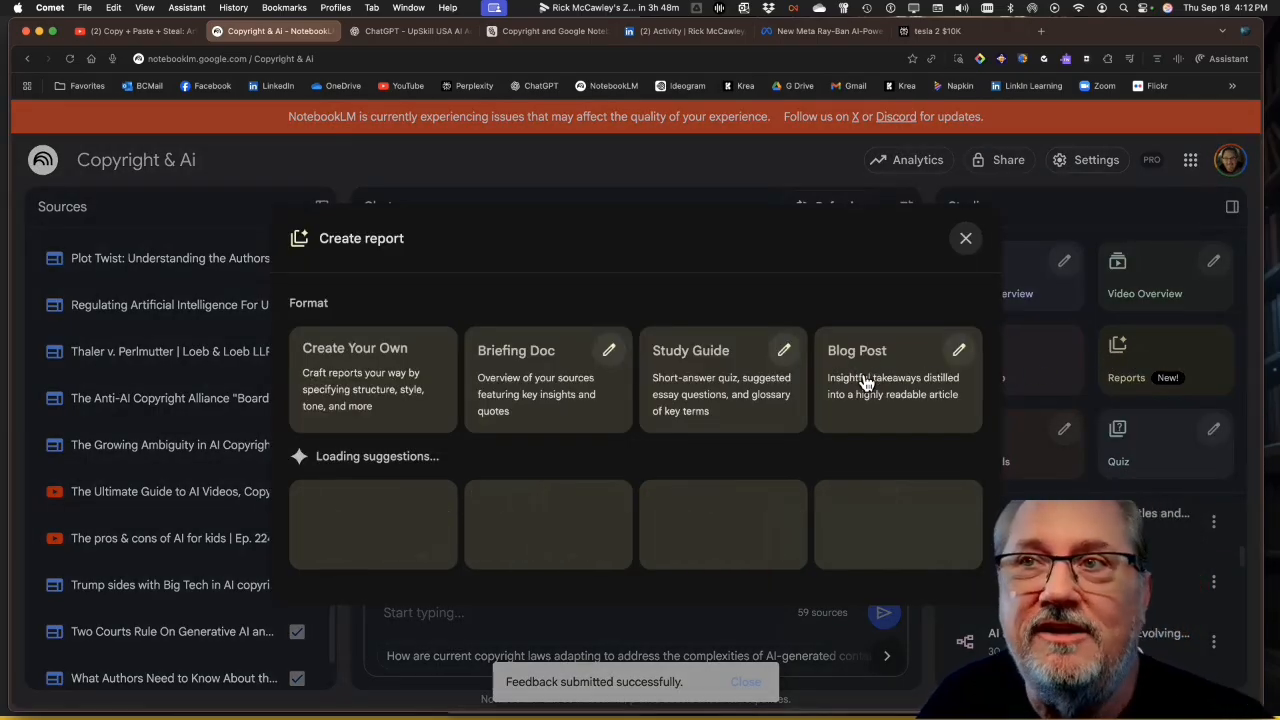
pyautogui.click(862, 372)
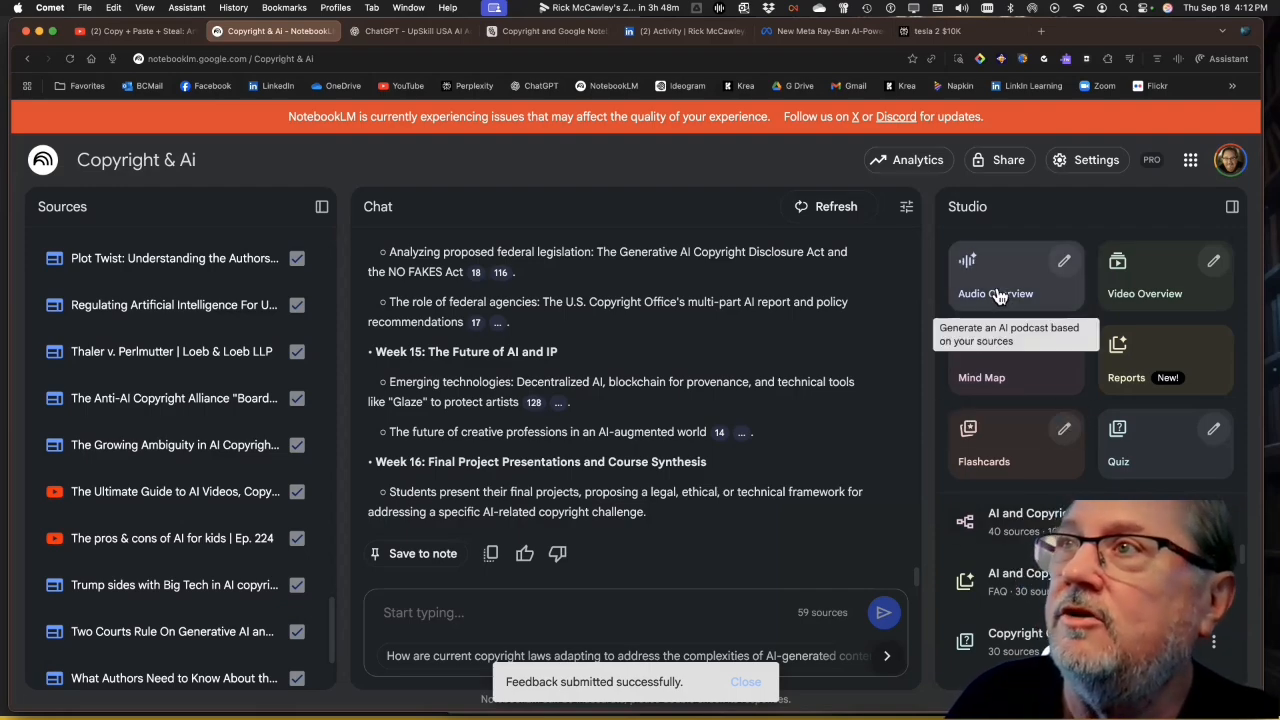
# Open the Audio Overview customization and look through the available languages, keeping English.
pyautogui.click(1063, 262)
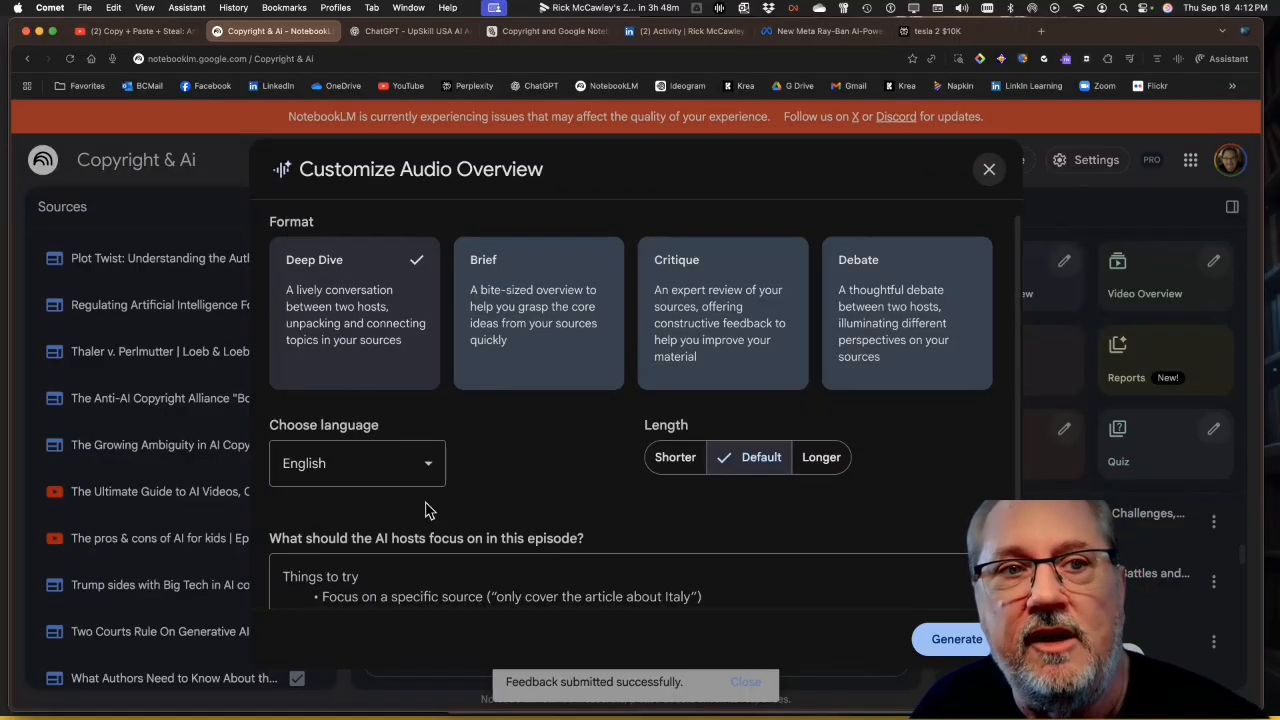
pyautogui.click(427, 468)
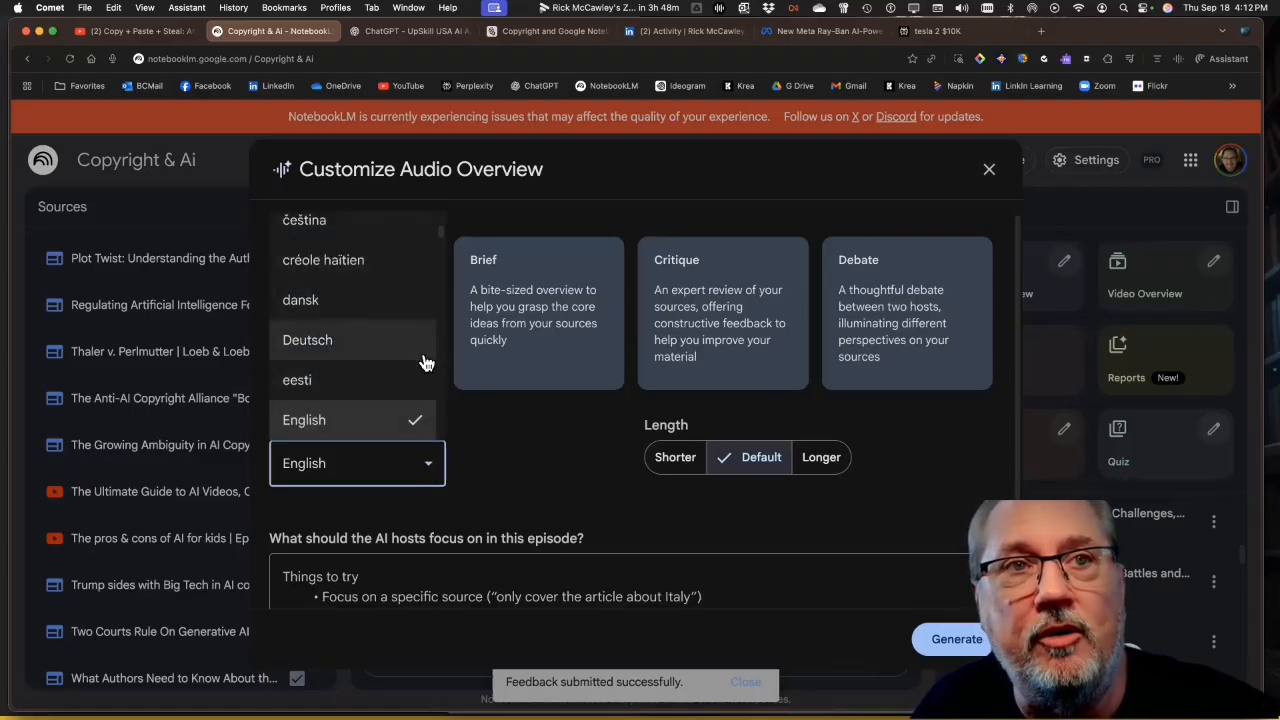
pyautogui.scroll(-5, 444, 243)
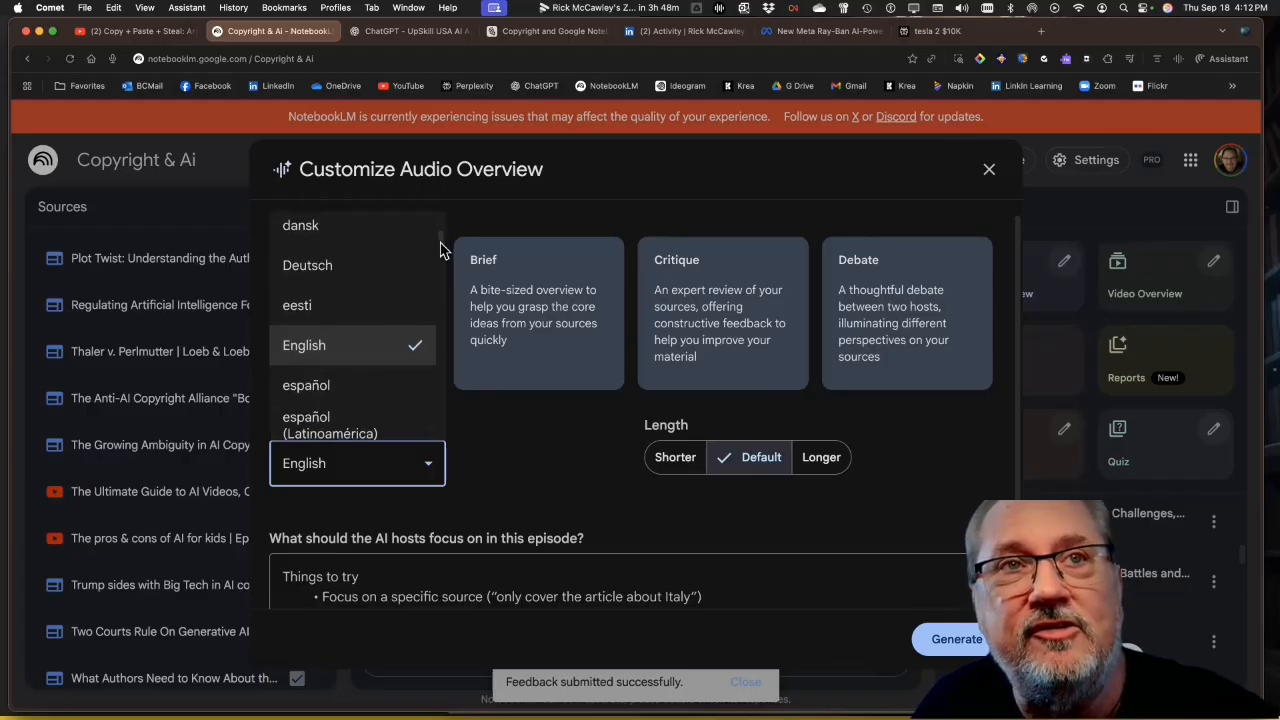
pyautogui.scroll(-3, 444, 273)
pyautogui.scroll(-2, 440, 275)
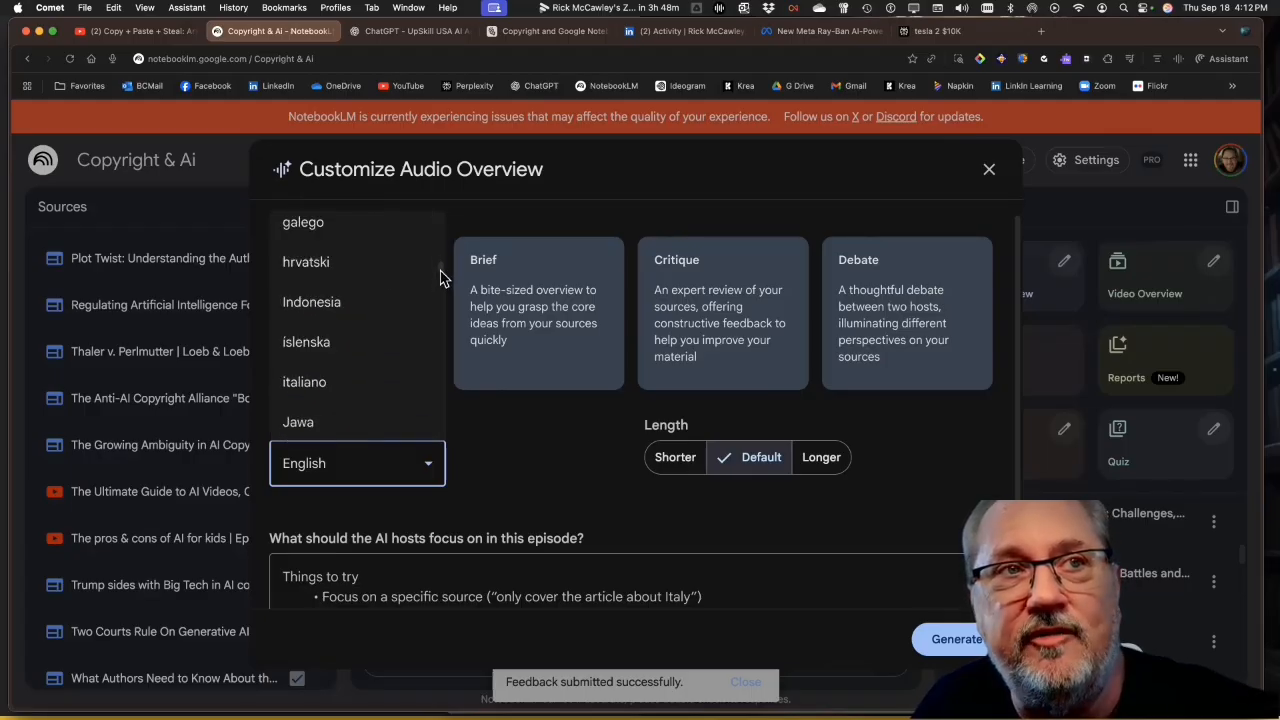
pyautogui.scroll(2, 444, 275)
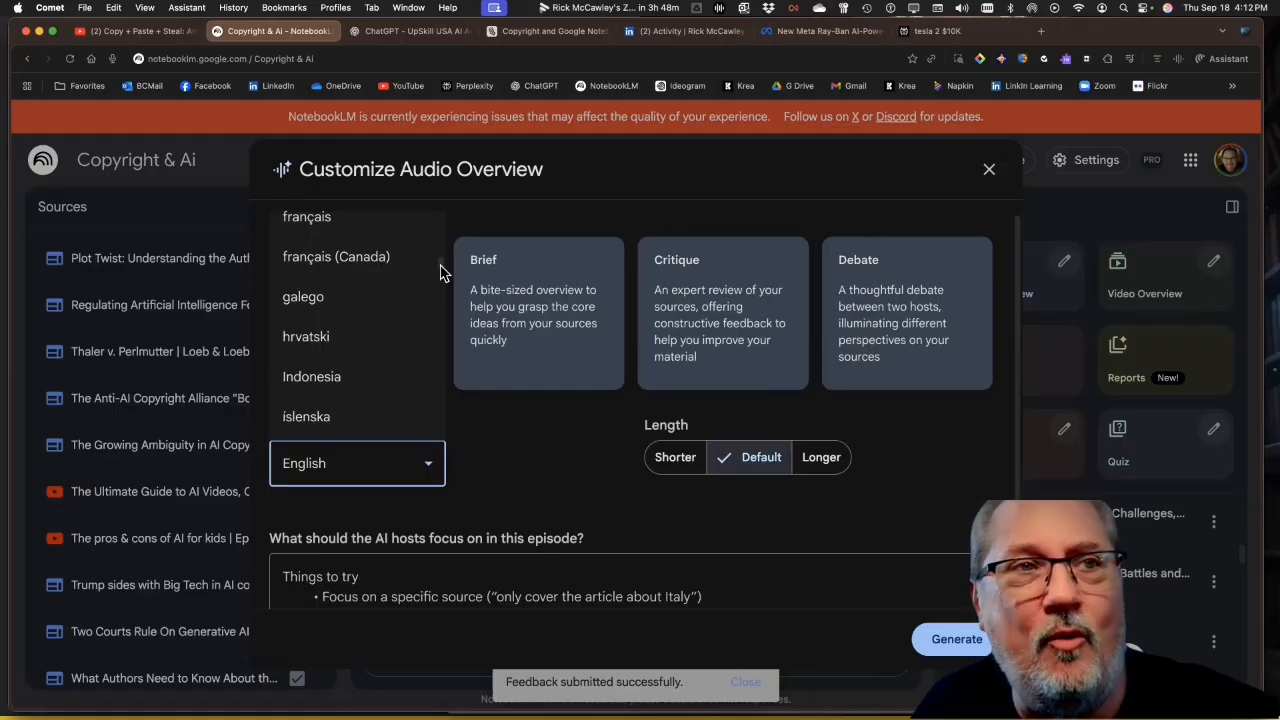
pyautogui.scroll(-3, 440, 273)
pyautogui.click(541, 524)
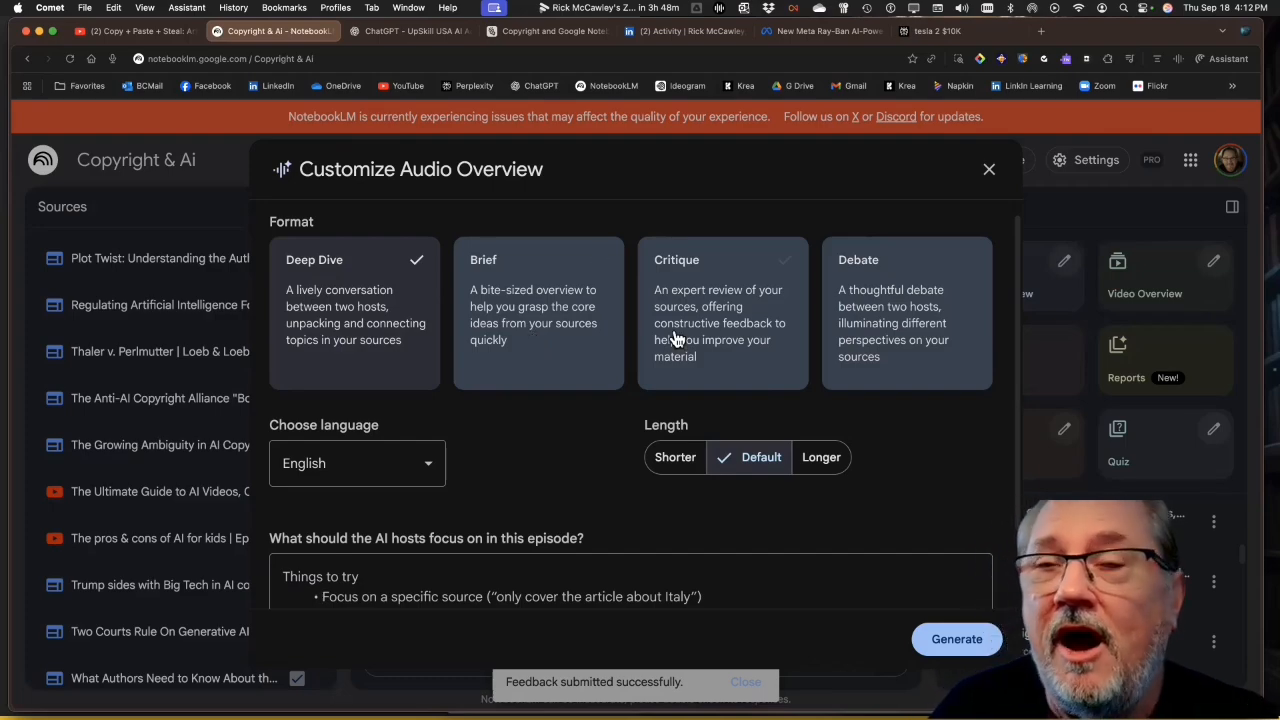
# Generate a Debate audio overview for a multidisciplinary class, pitting an eccentric artist opposed to AI scraping against large language model companies.
pyautogui.click(865, 318)
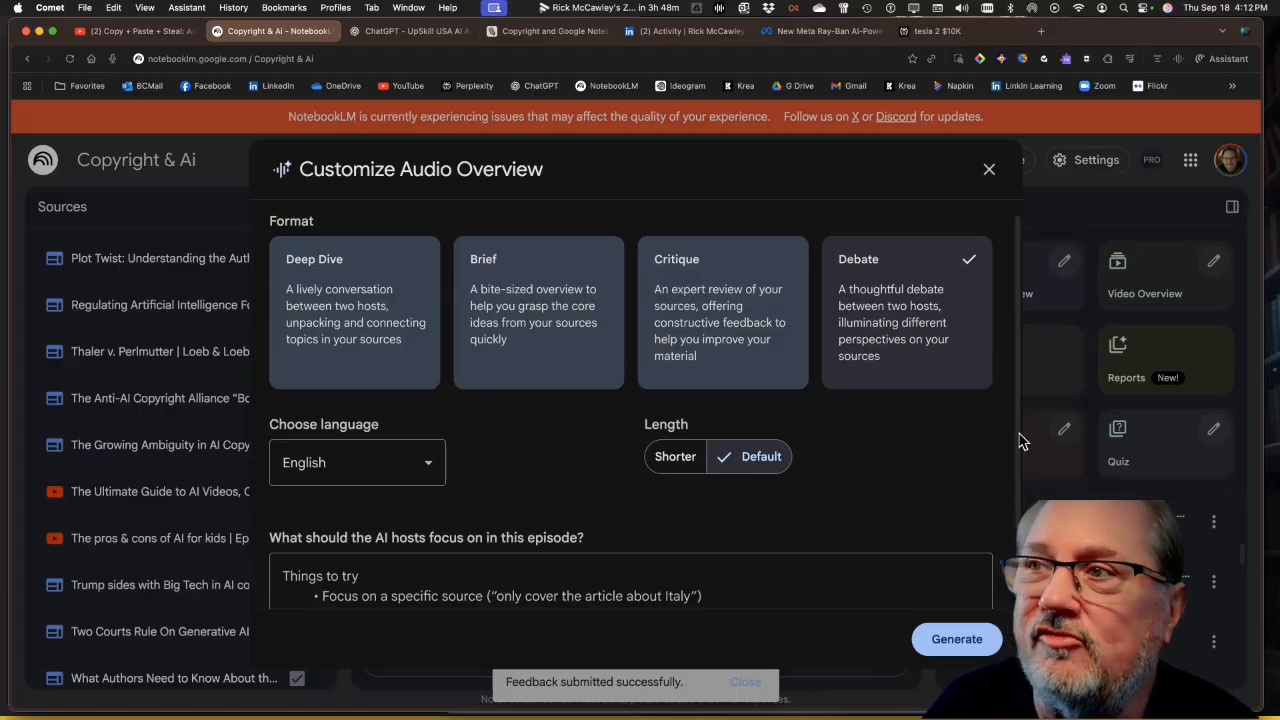
pyautogui.moveTo(1018, 440); pyautogui.dragTo(1008, 523)
pyautogui.click(360, 480)
pyautogui.press('F5')
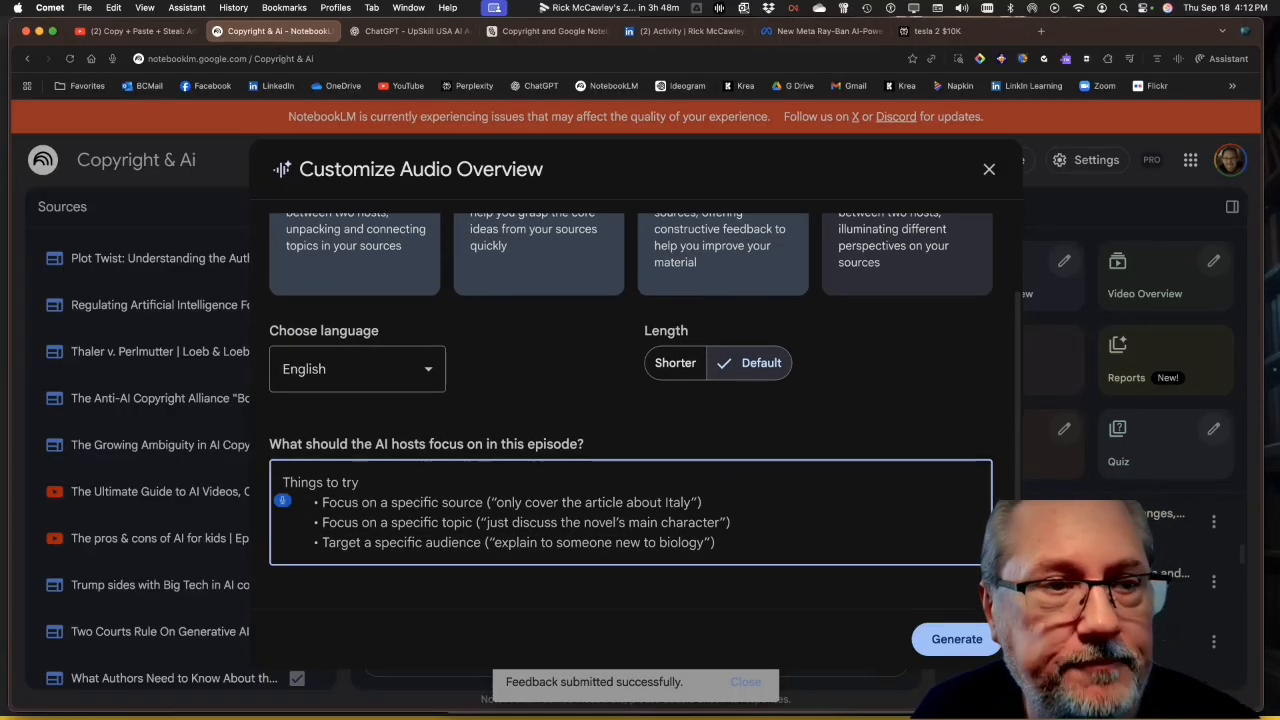
pyautogui.write("I'm teach")
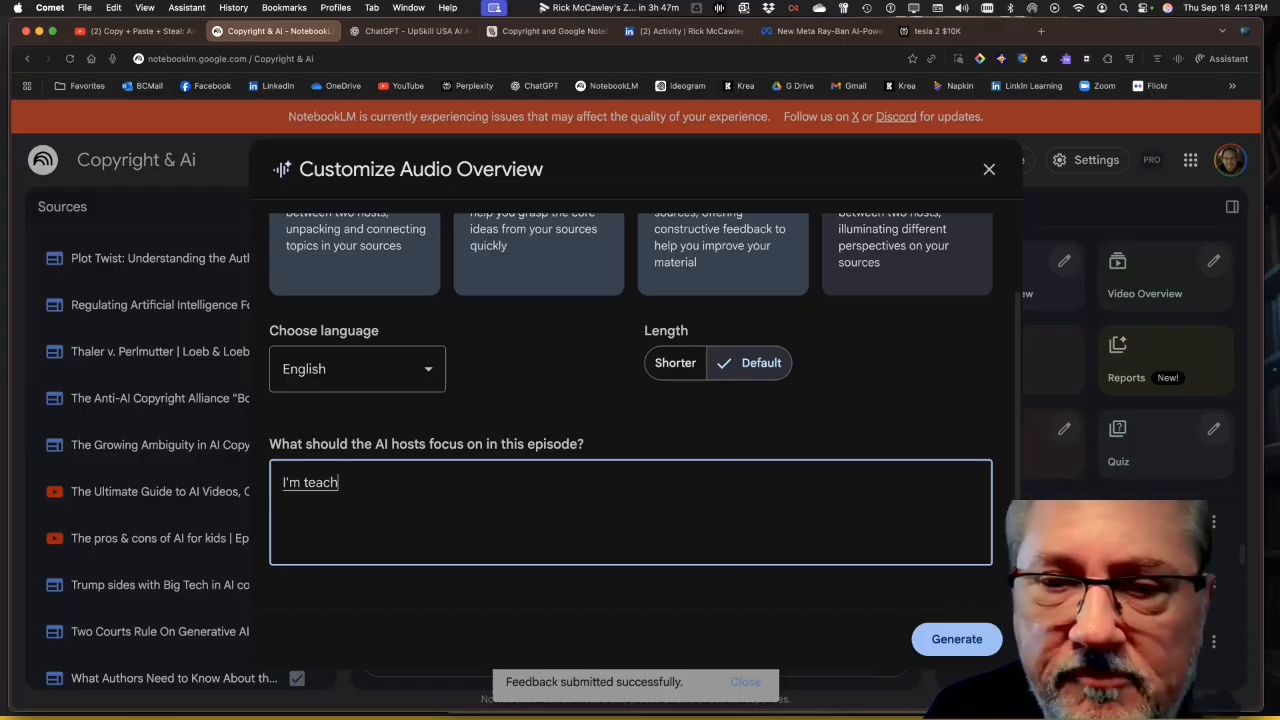
pyautogui.write('ing a class in multidiscipline')
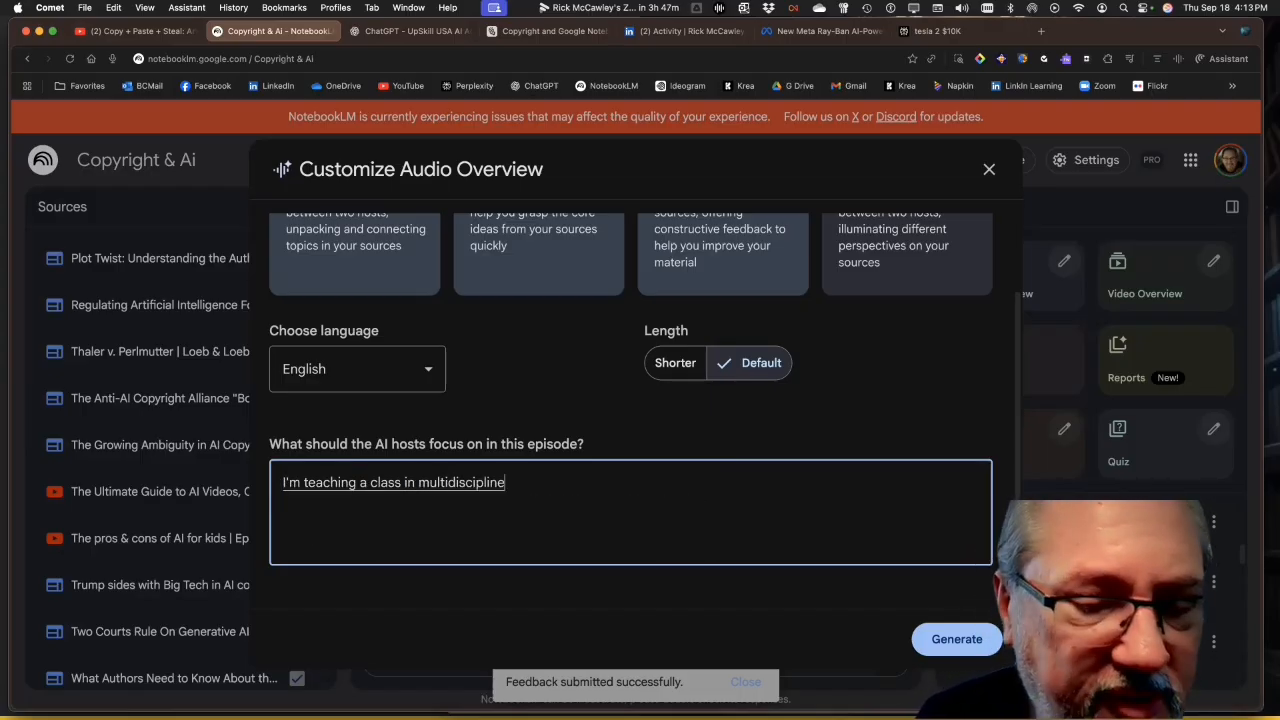
pyautogui.press('BackSpace')
pyautogui.write('ary education we have')
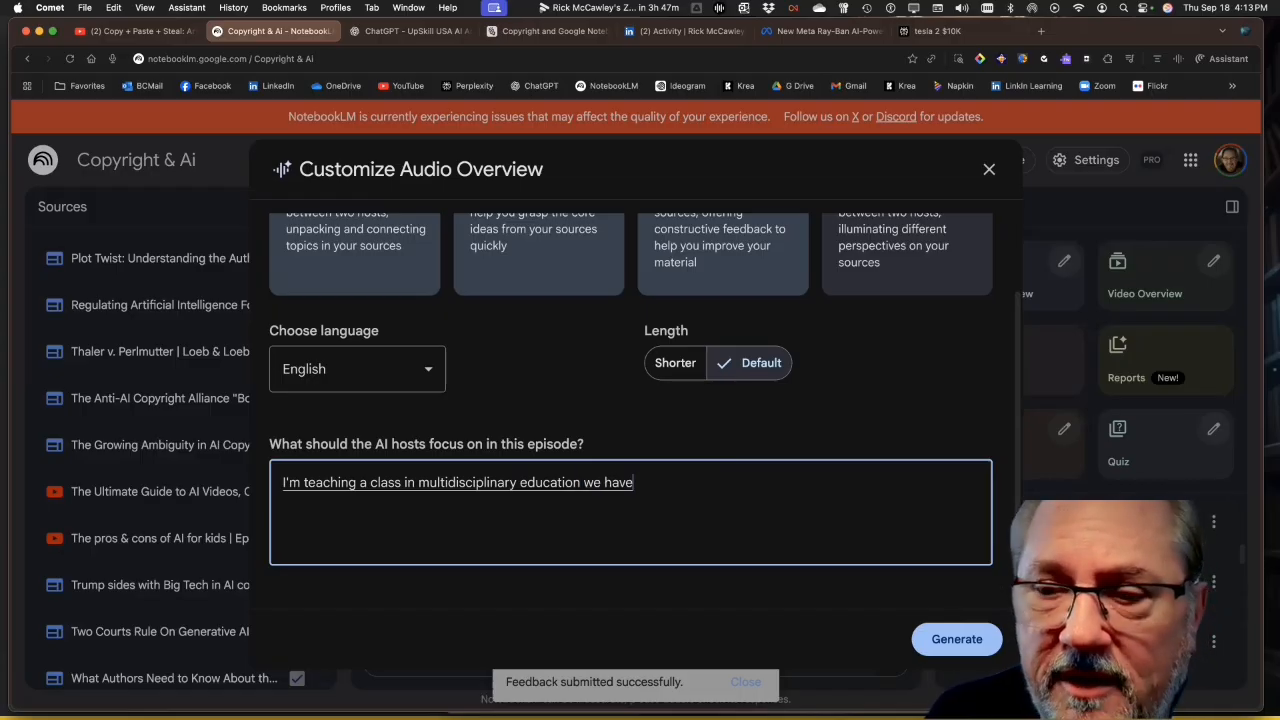
pyautogui.write('heist')
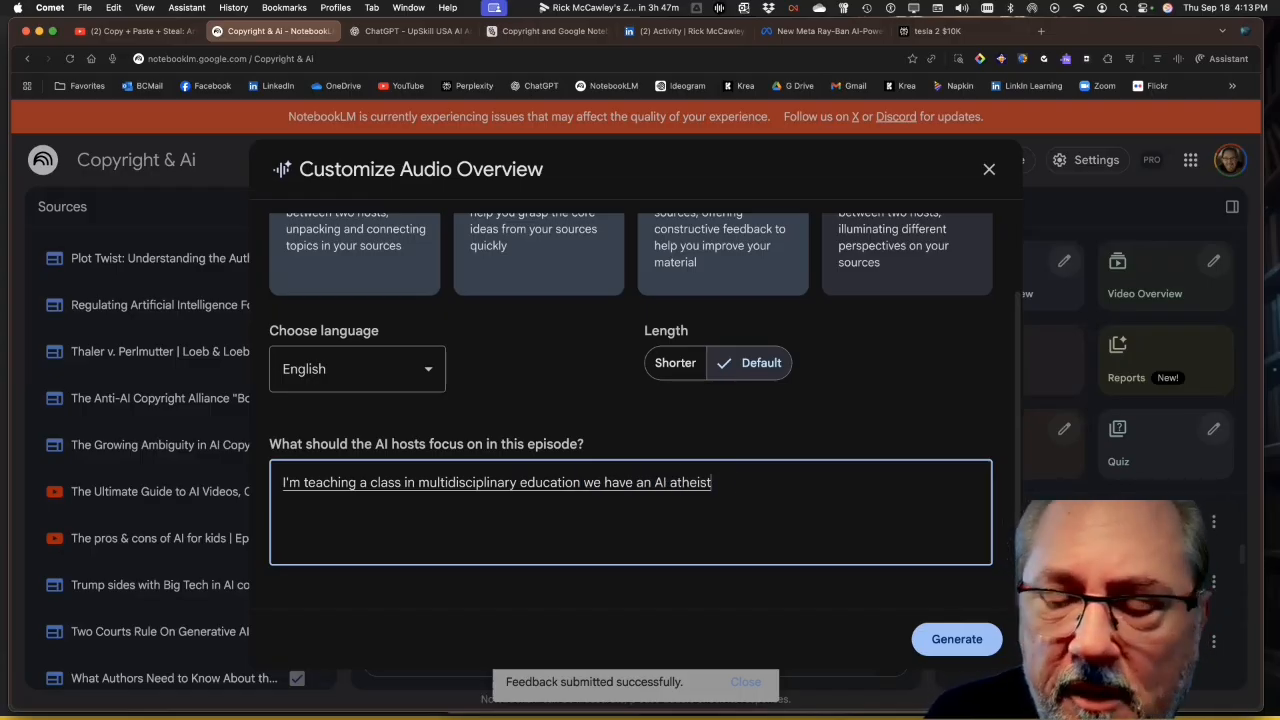
pyautogui.write(' the an AI expert and we have also a')
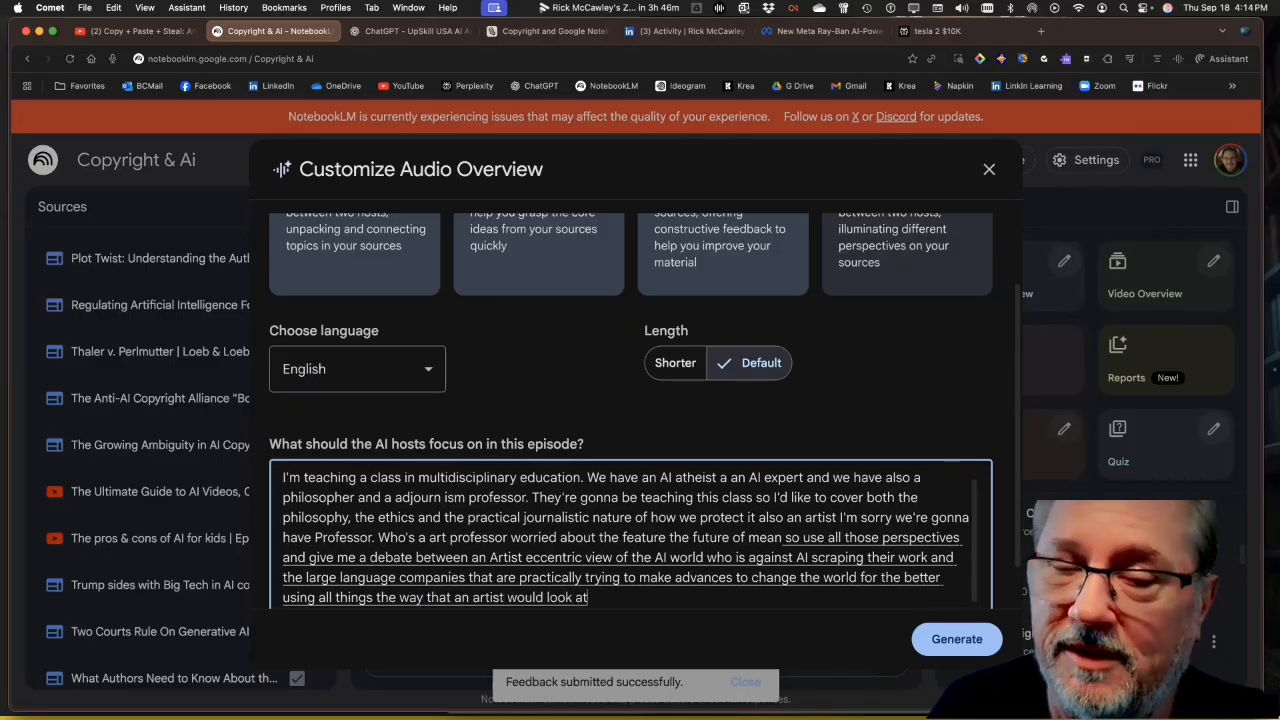
pyautogui.click(955, 639)
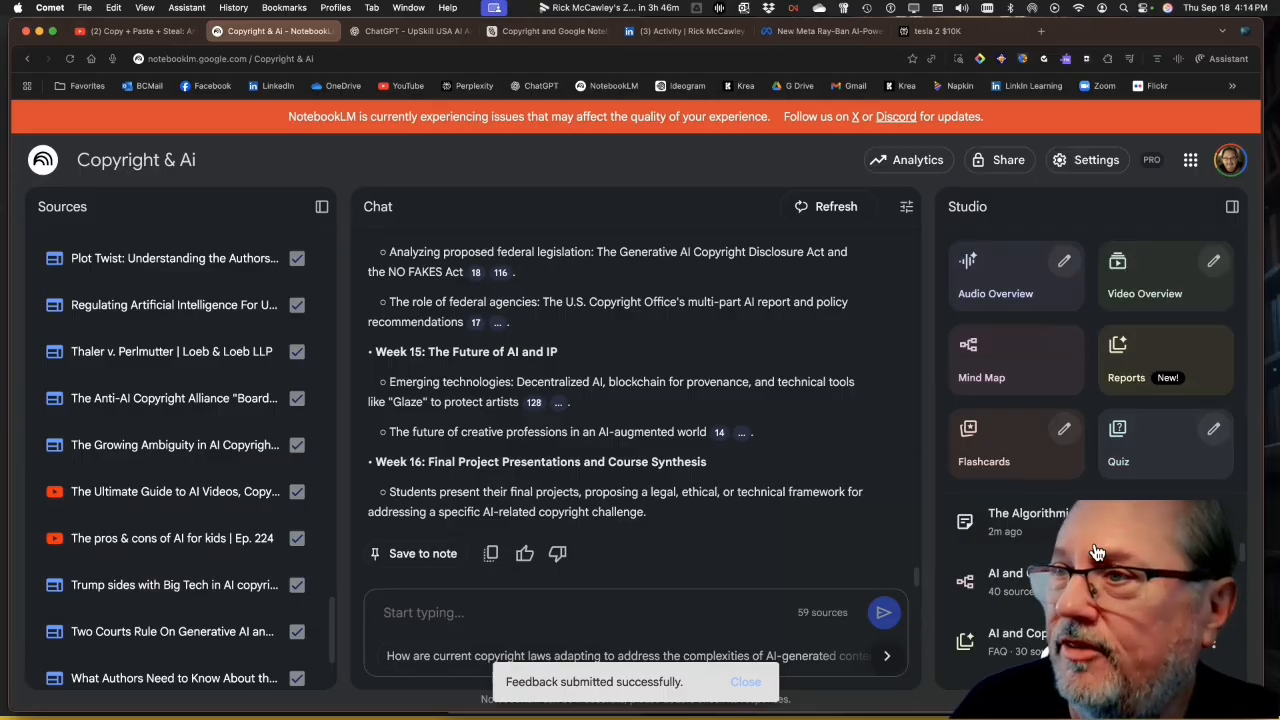
# View the AI and Copyright: Legal Battles and Emerging Solutions note, return to Studio and generate flashcards from the sources.
pyautogui.click(1000, 640)
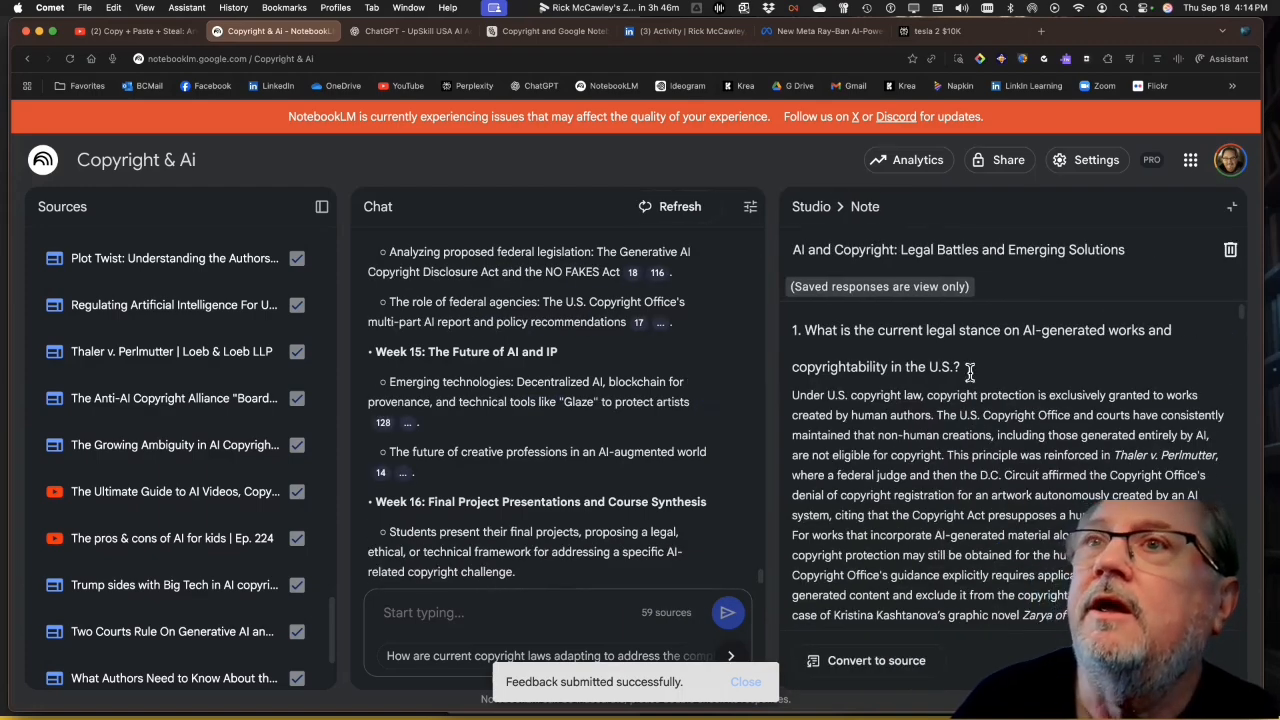
pyautogui.click(811, 206)
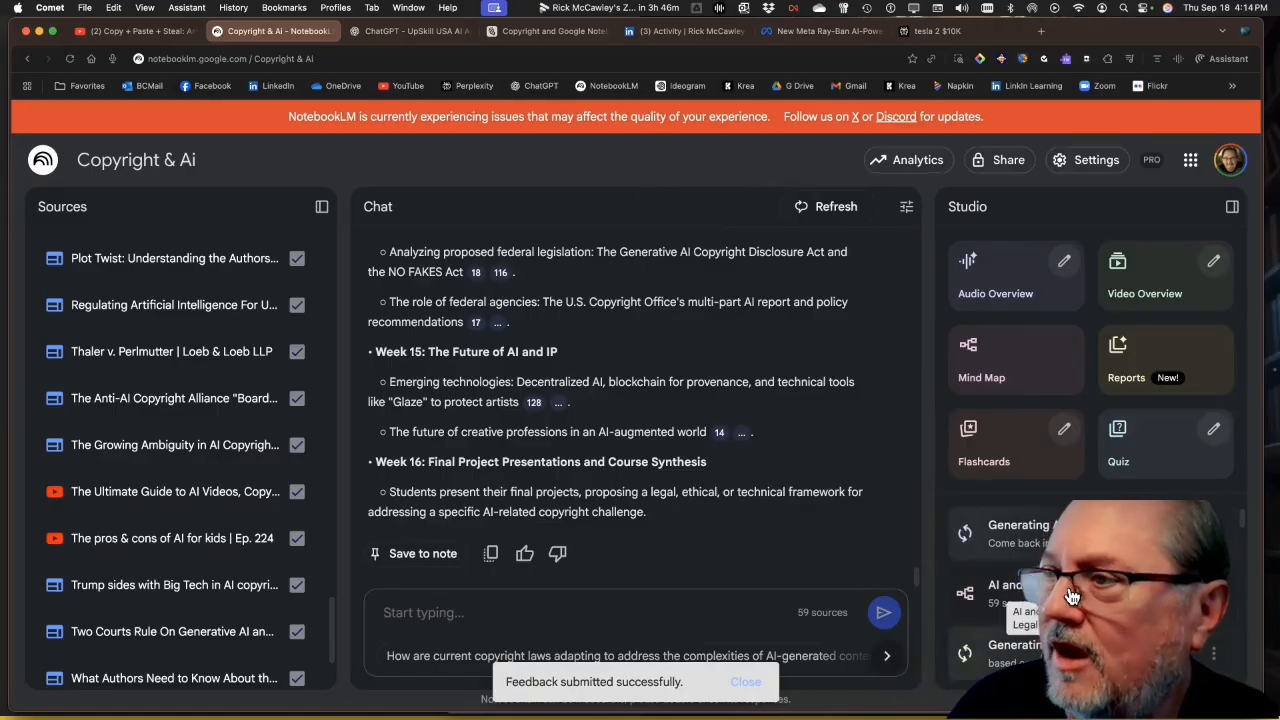
pyautogui.scroll(-3, 1240, 550)
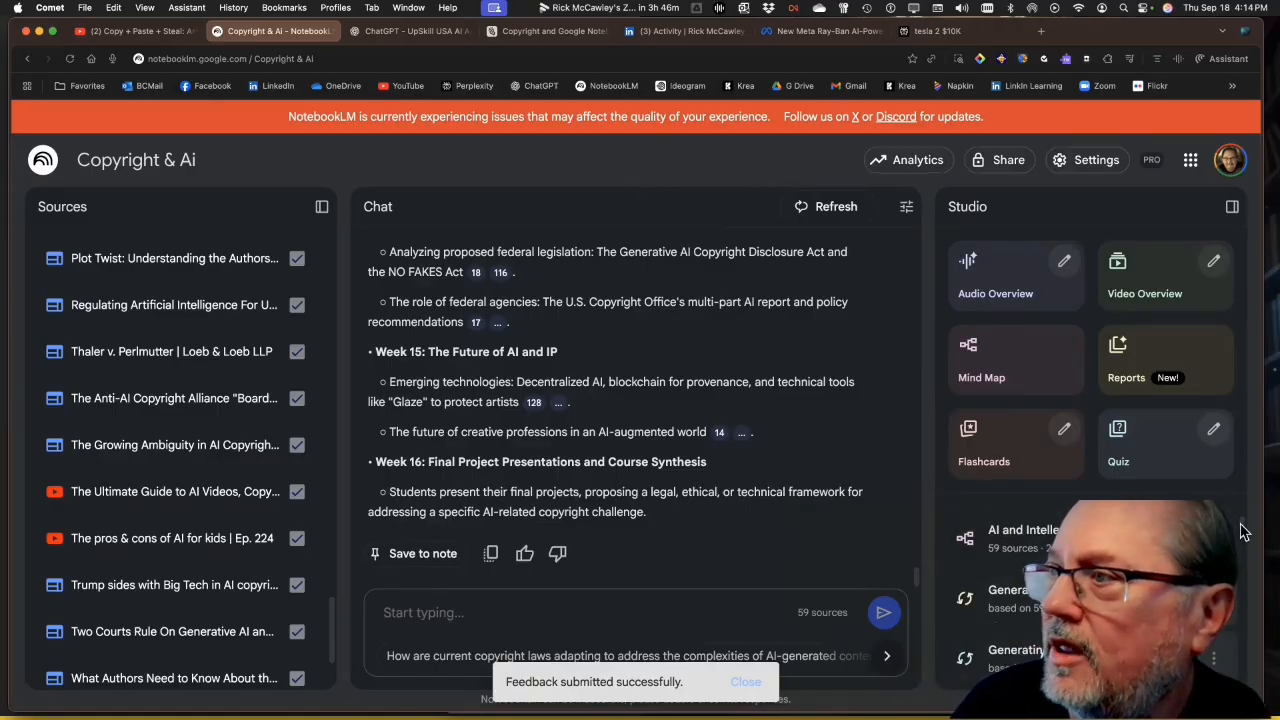
pyautogui.scroll(-1, 1240, 550)
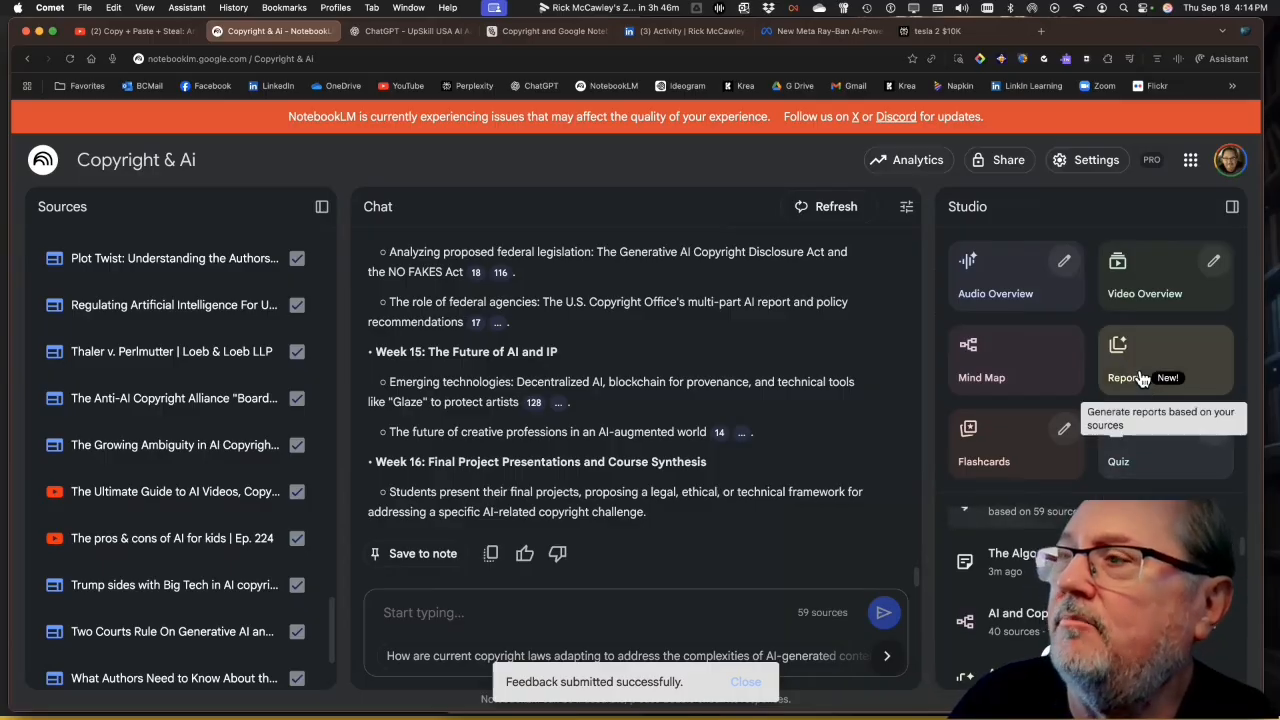
pyautogui.click(1001, 454)
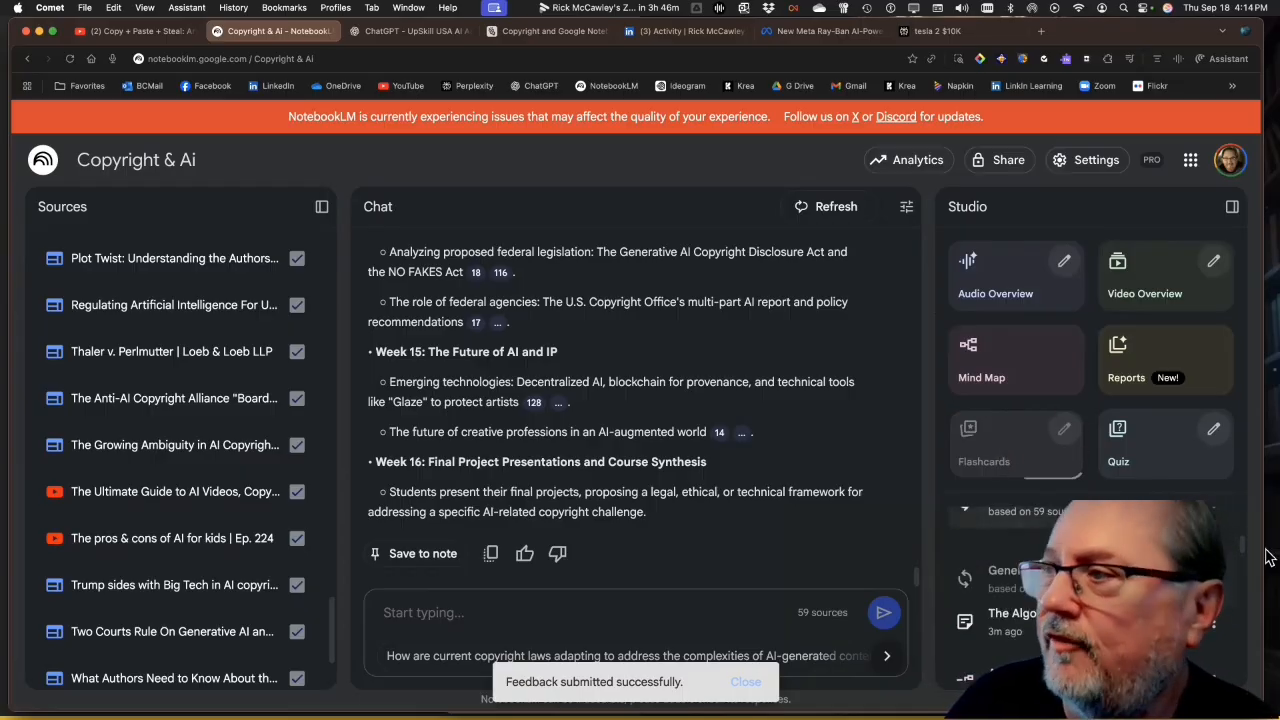
# Open the existing Copyright Flashcards, reveal the first card's answer, request its explanation, view two more cards and close the set.
pyautogui.moveTo(1245, 551); pyautogui.dragTo(1238, 597)
pyautogui.click(1003, 562)
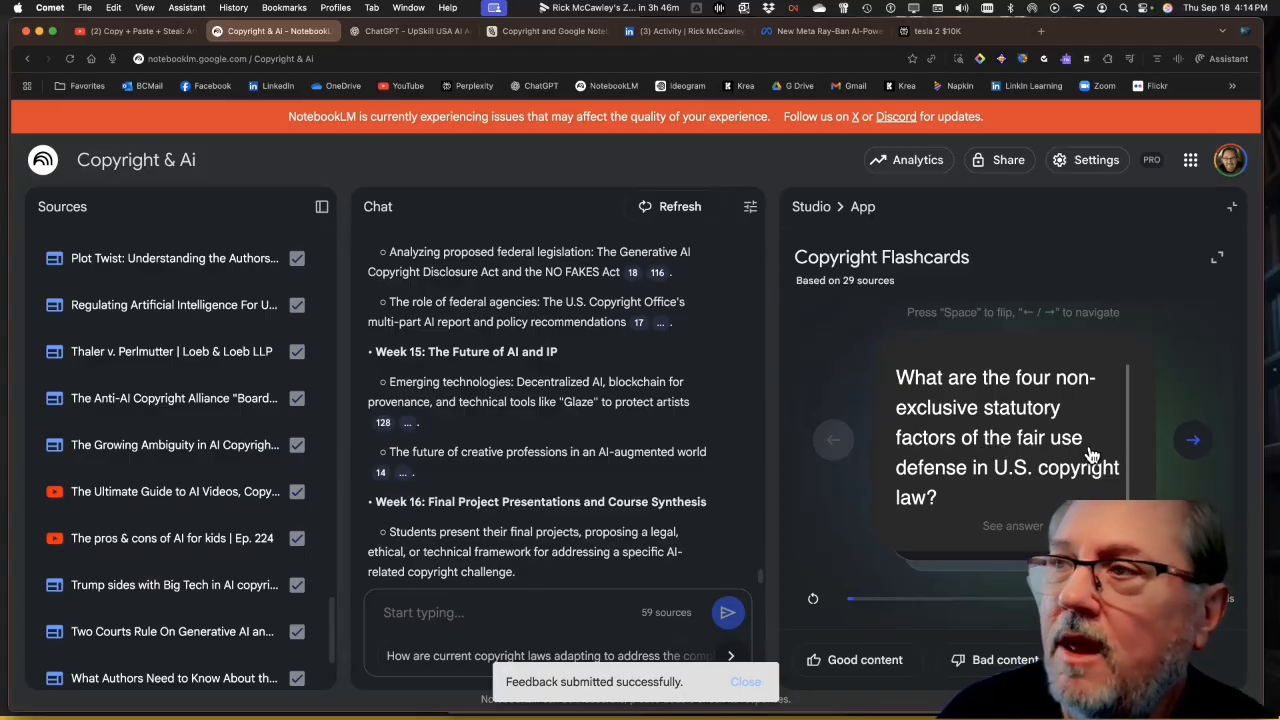
pyautogui.click(1030, 531)
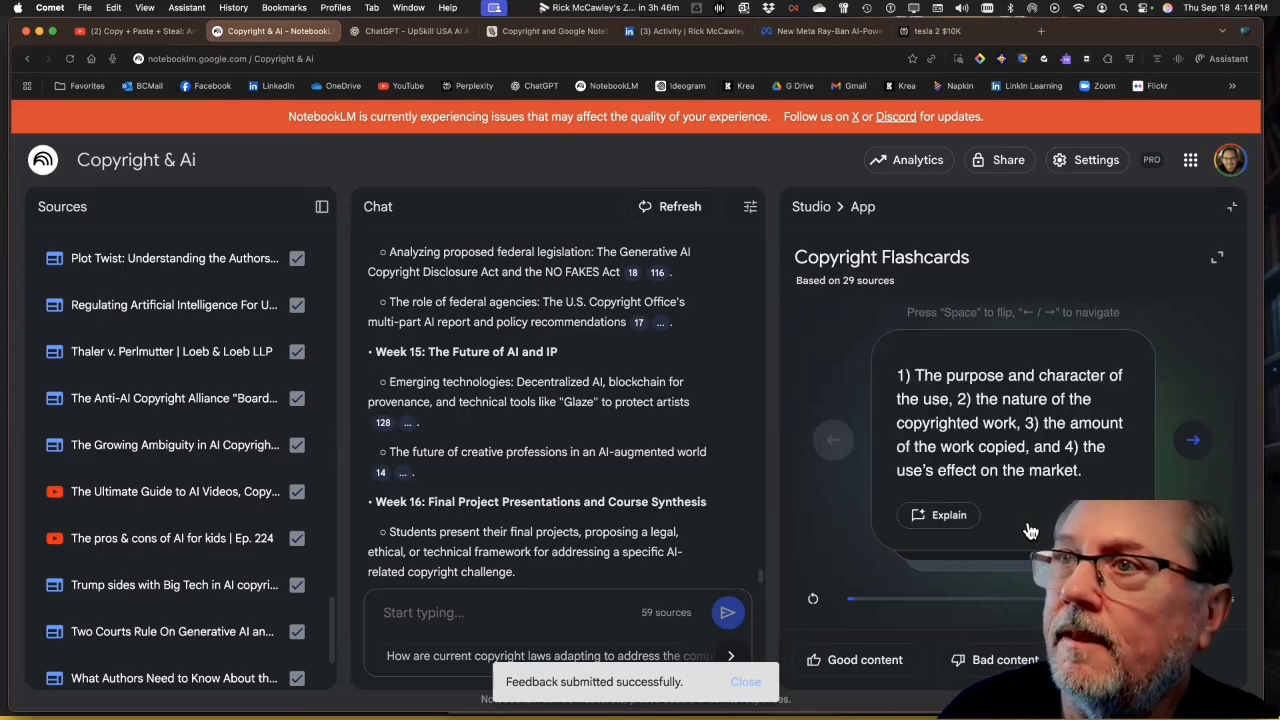
pyautogui.click(952, 518)
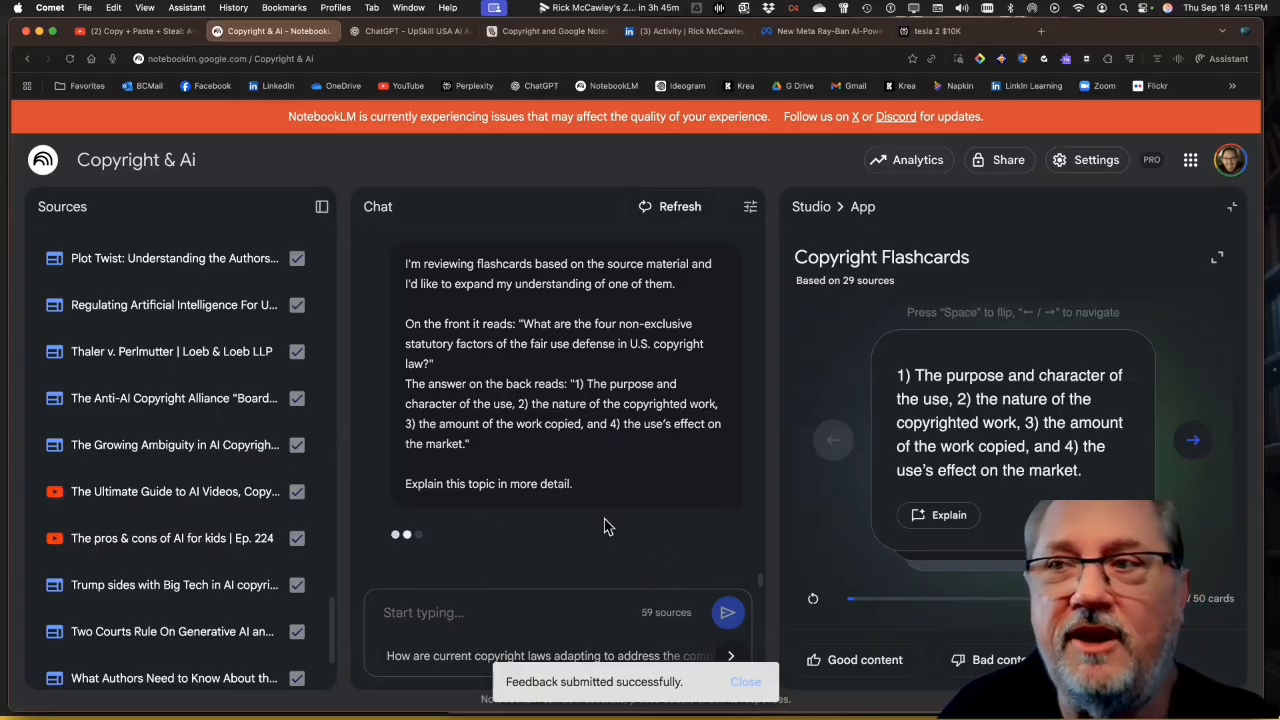
pyautogui.click(1194, 442)
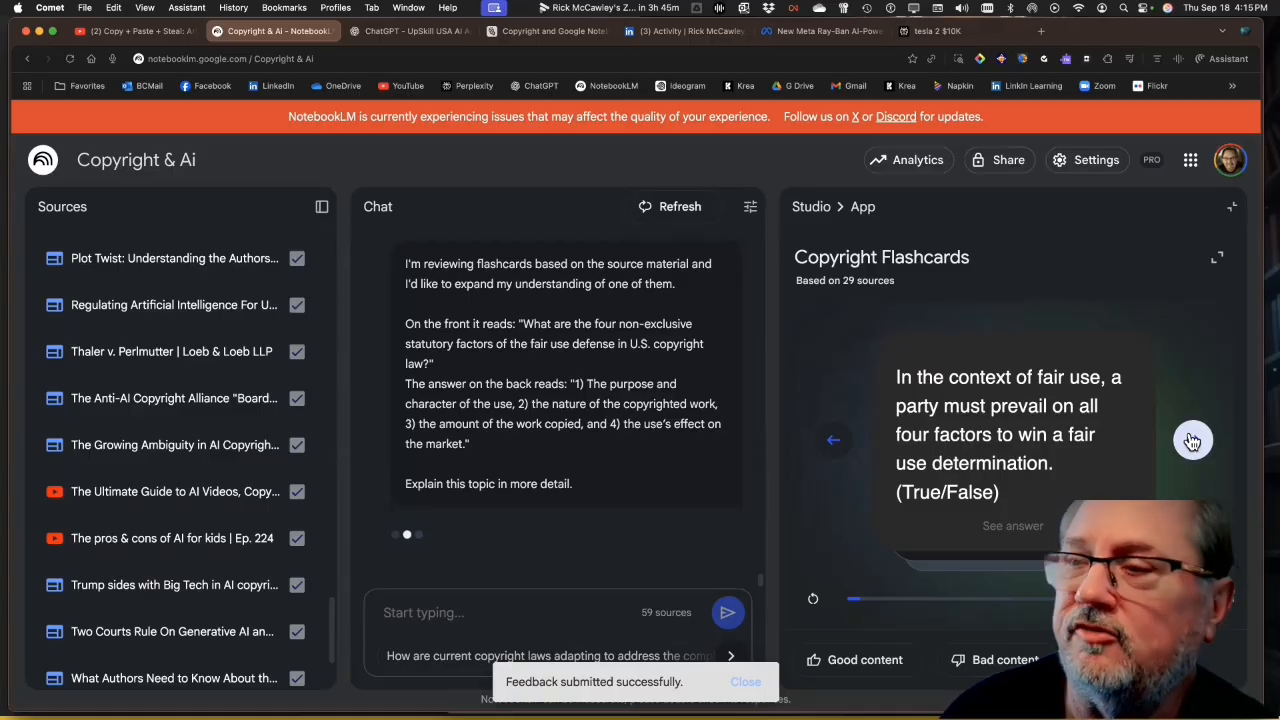
pyautogui.click(1193, 441)
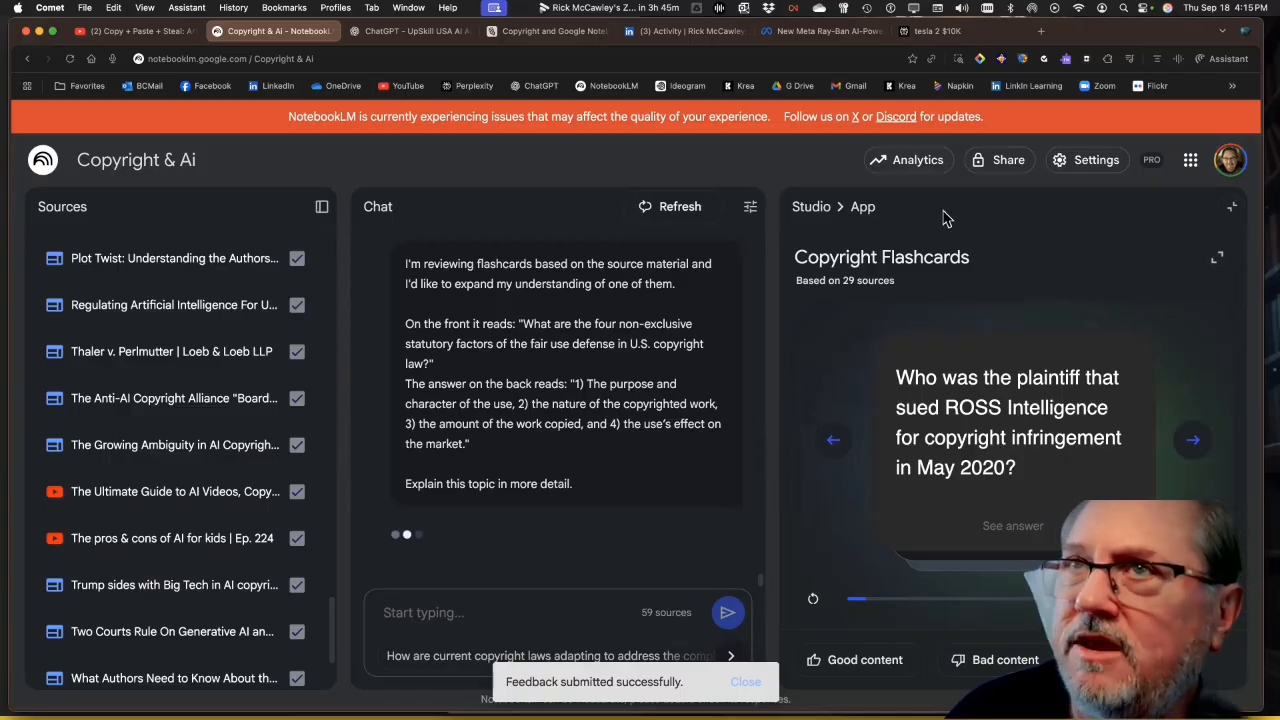
pyautogui.click(1232, 210)
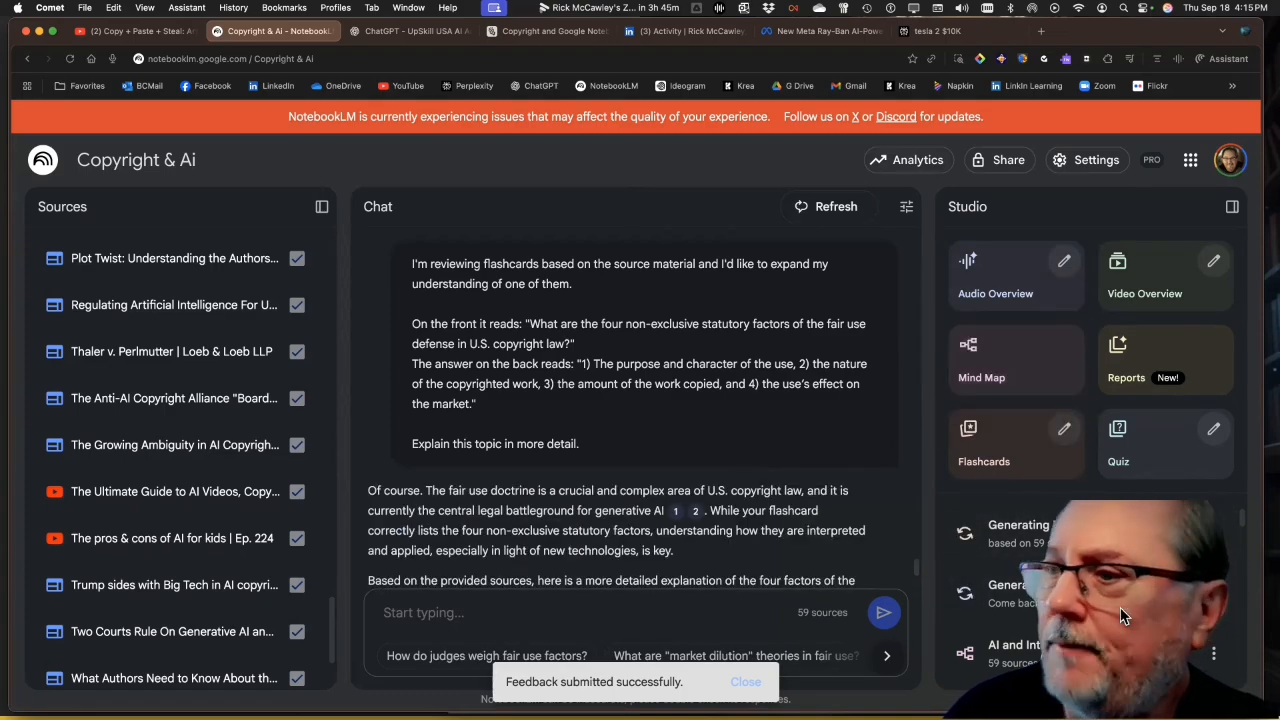
# Open the 40-source AI and Copyright Law mind map, expand Proposed Legislation & Regulatory Changes and request a chat discussion of it.
pyautogui.scroll(-1, 1118, 596)
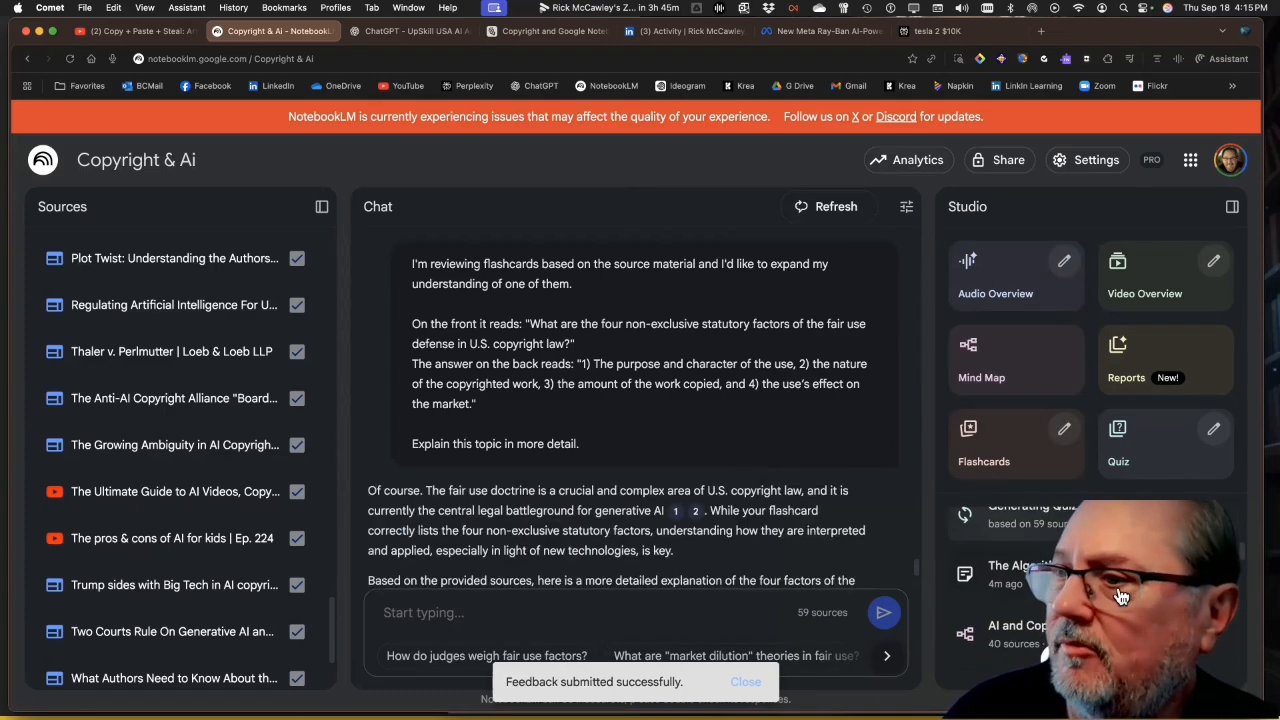
pyautogui.scroll(-2, 1110, 590)
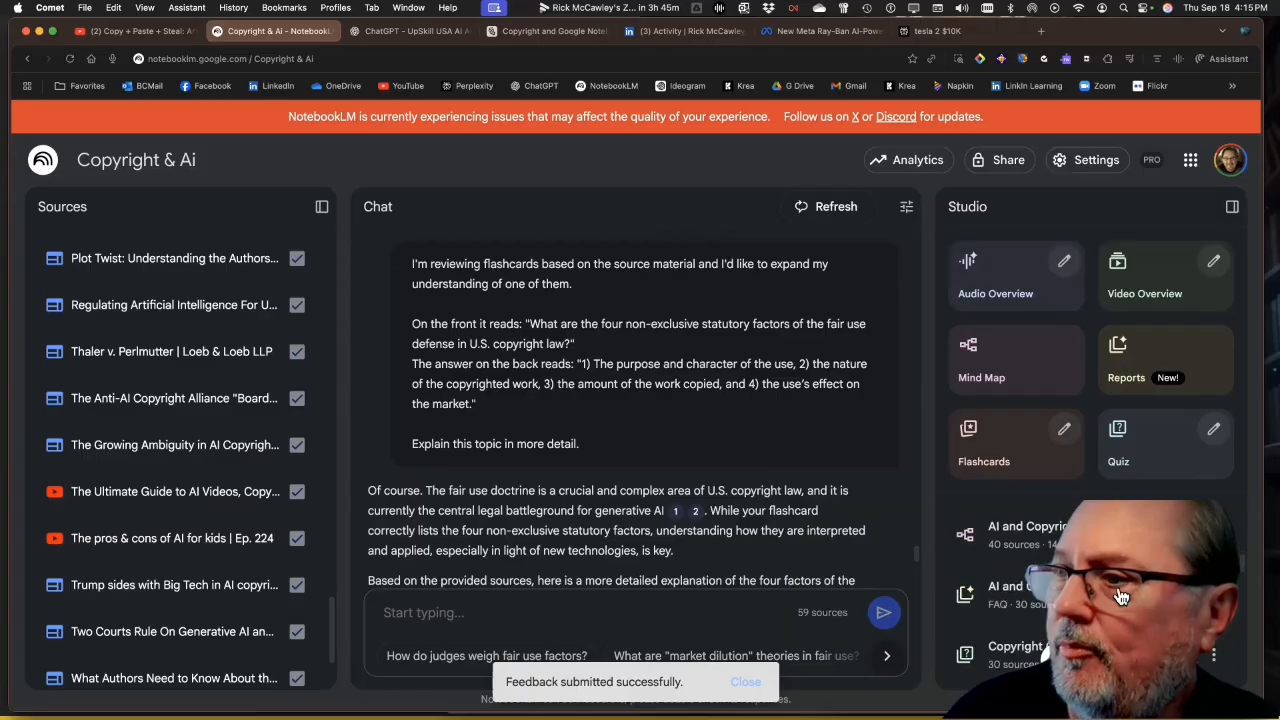
pyautogui.click(1030, 540)
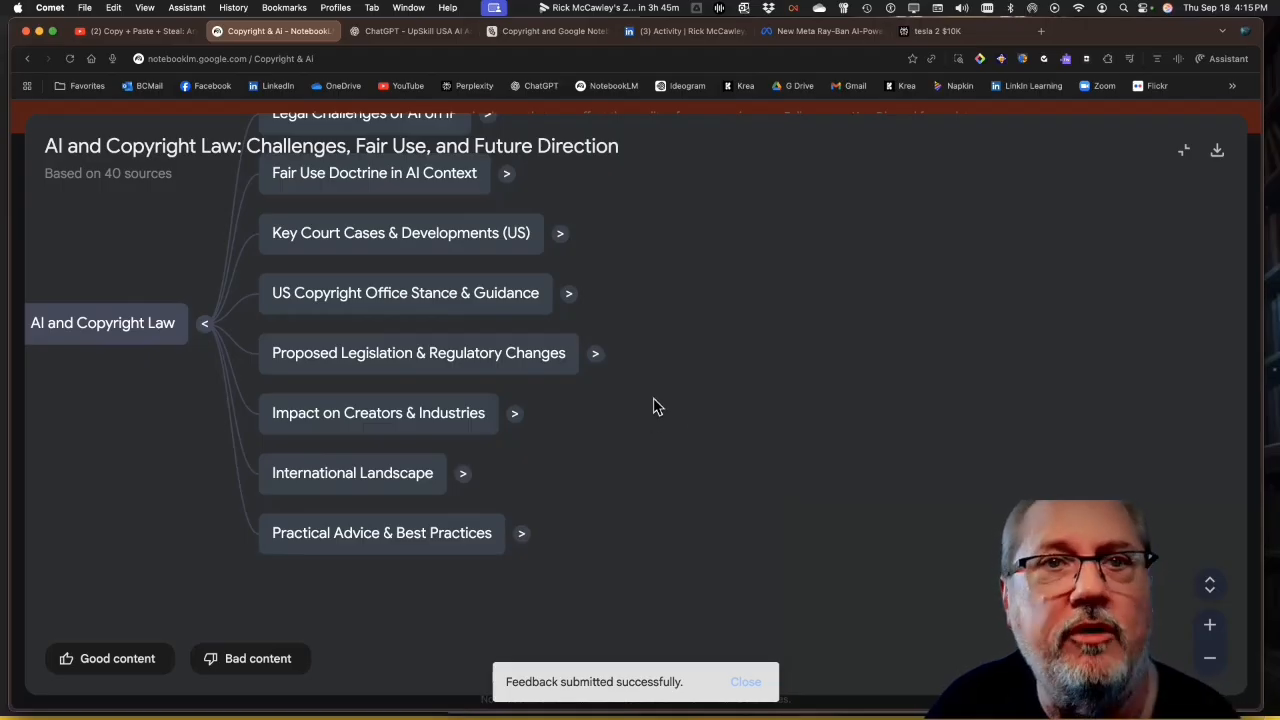
pyautogui.moveTo(663, 347); pyautogui.dragTo(786, 437)
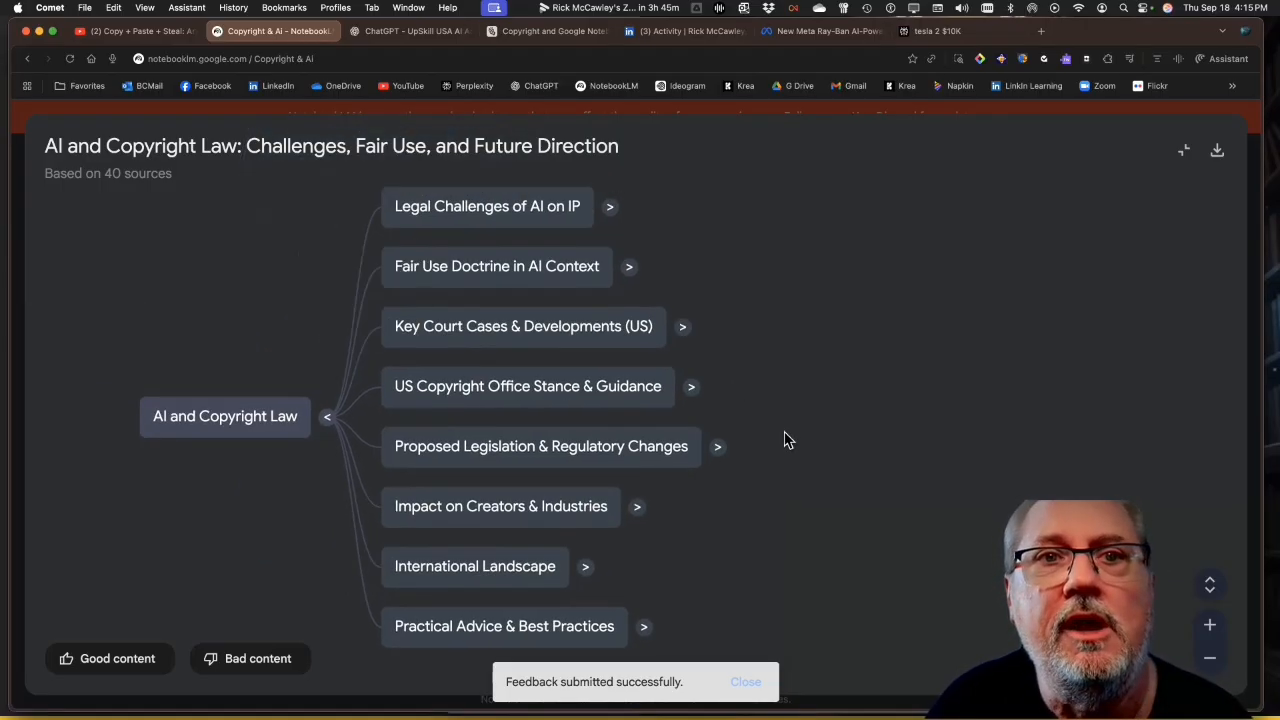
pyautogui.click(716, 447)
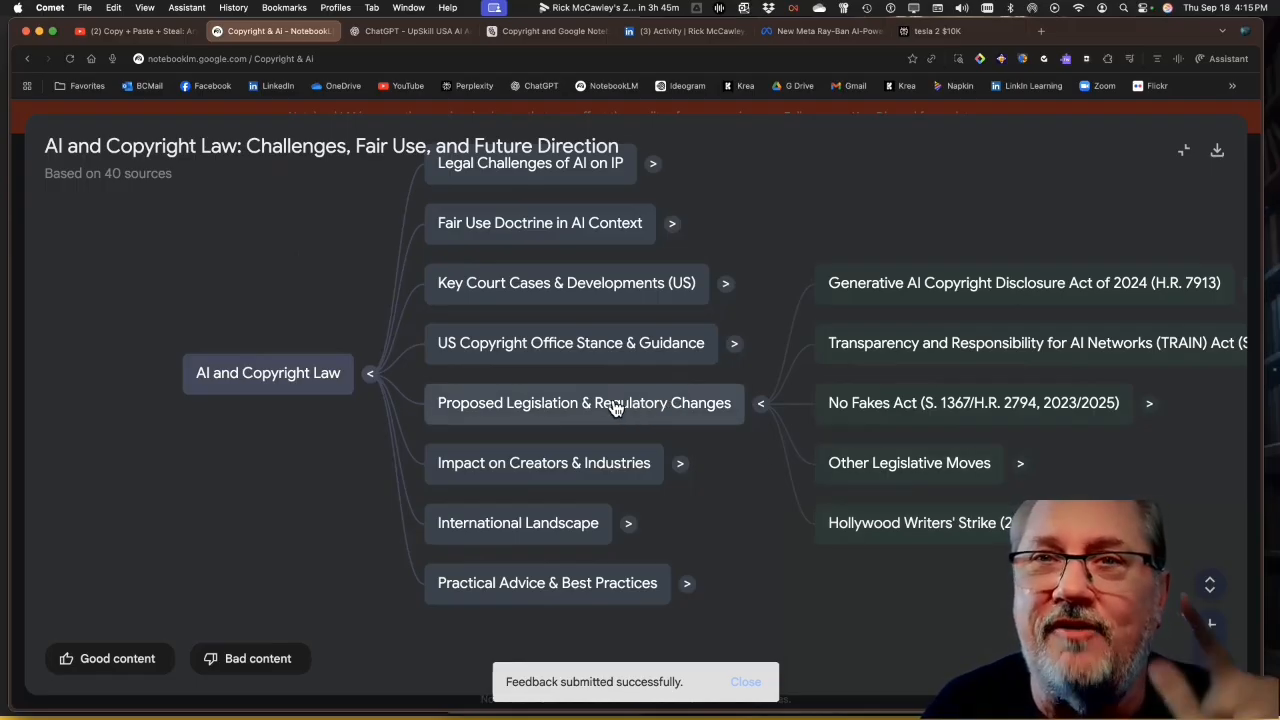
pyautogui.press('Escape')
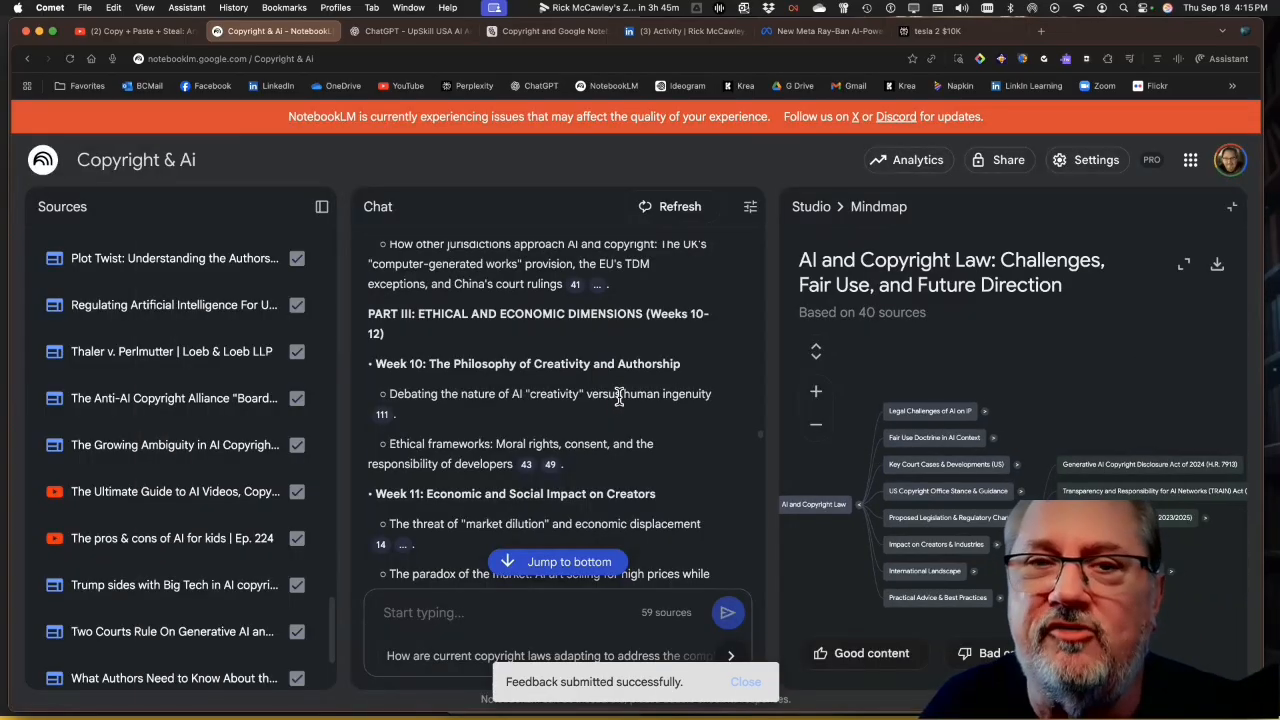
# Read through the chat response on proposed legislation and regulatory changes down to its conclusion, checking a source citation.
pyautogui.moveTo(761, 436); pyautogui.dragTo(755, 595)
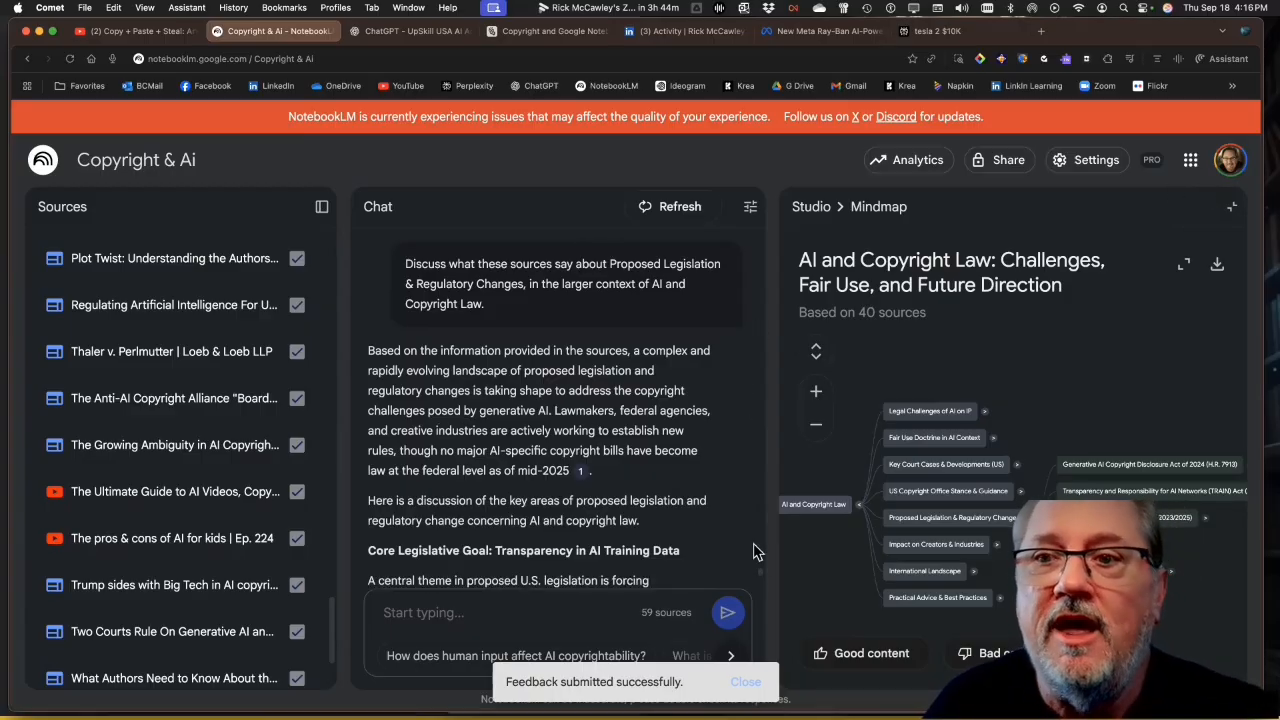
pyautogui.moveTo(758, 573); pyautogui.dragTo(756, 604)
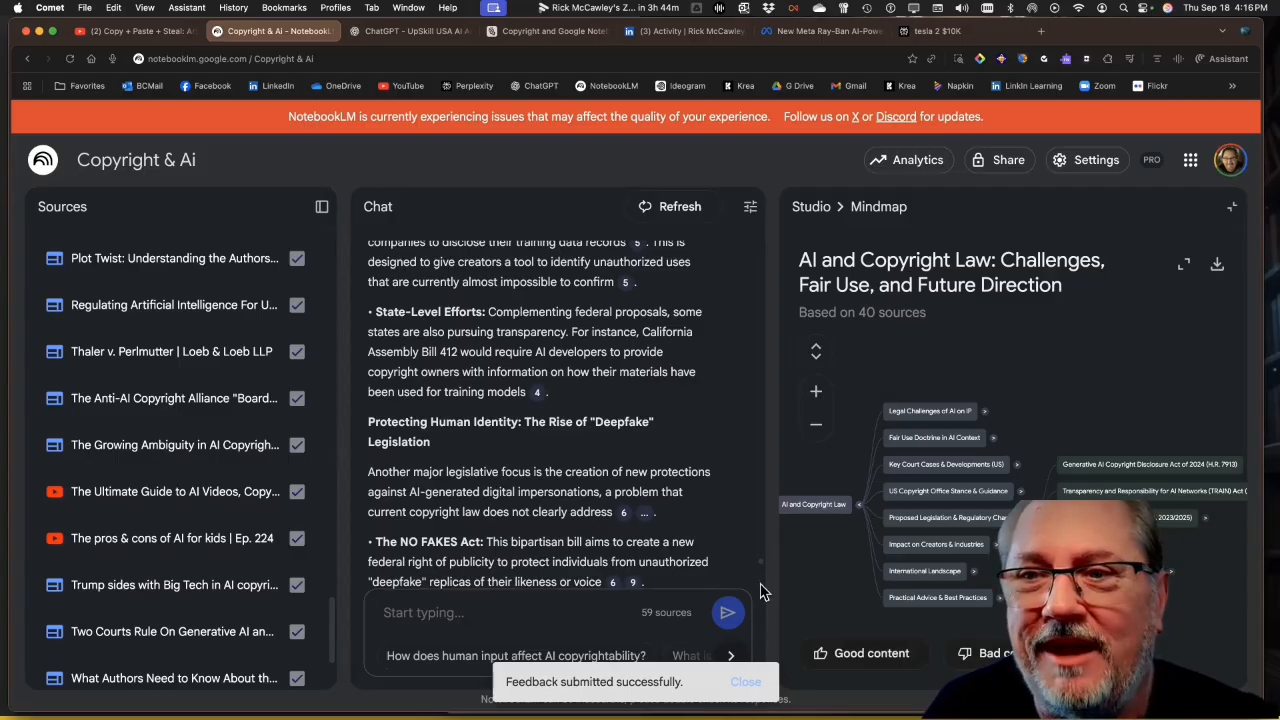
pyautogui.moveTo(761, 585); pyautogui.dragTo(761, 609)
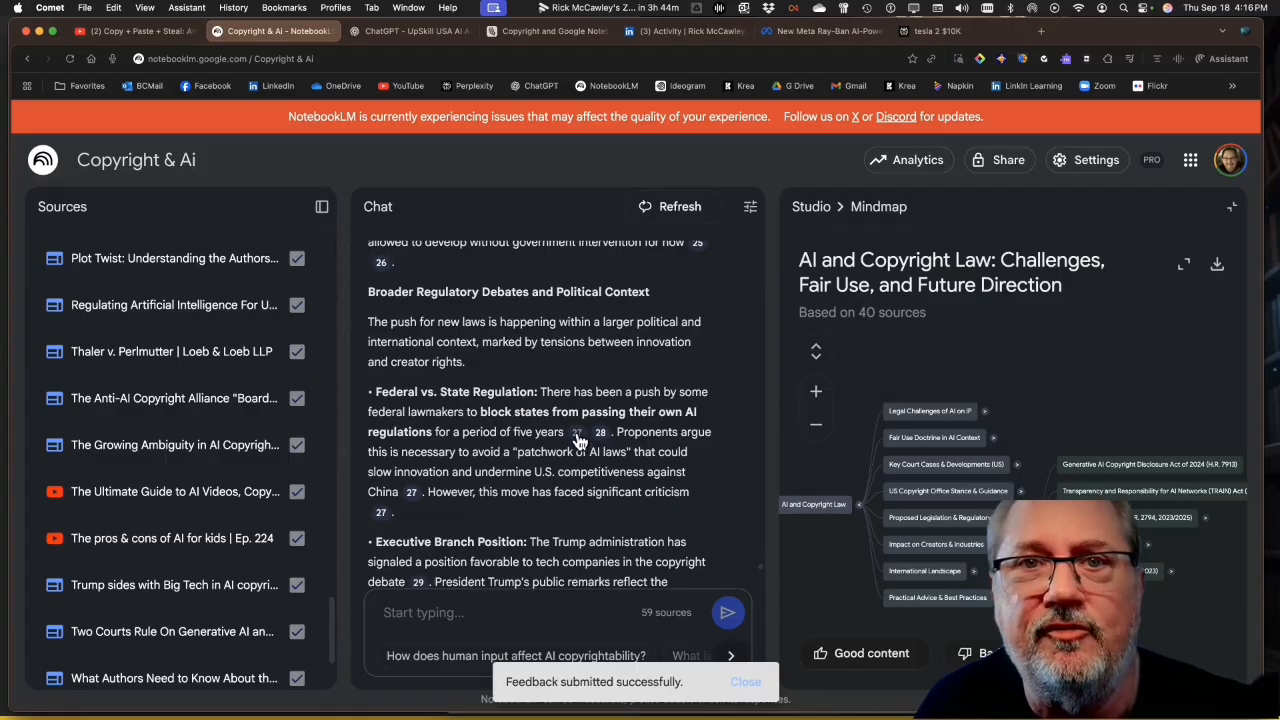
pyautogui.moveTo(577, 440)
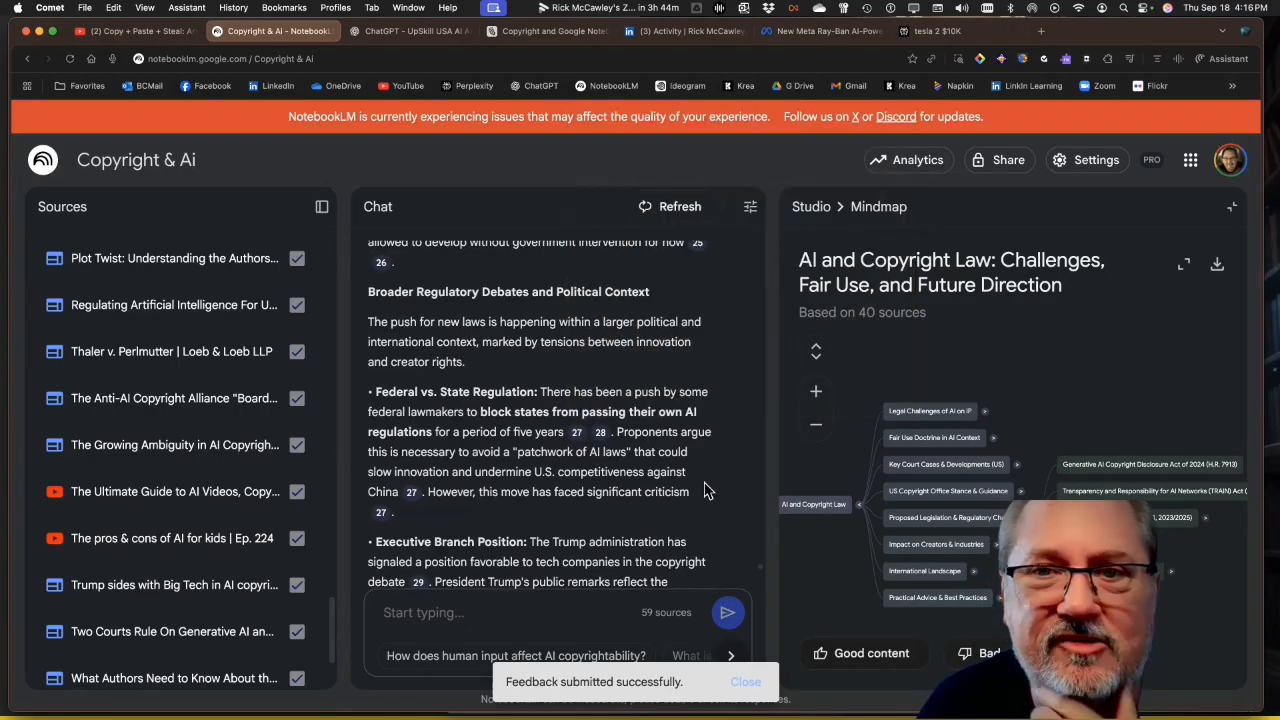
pyautogui.scroll(-8, 724, 494)
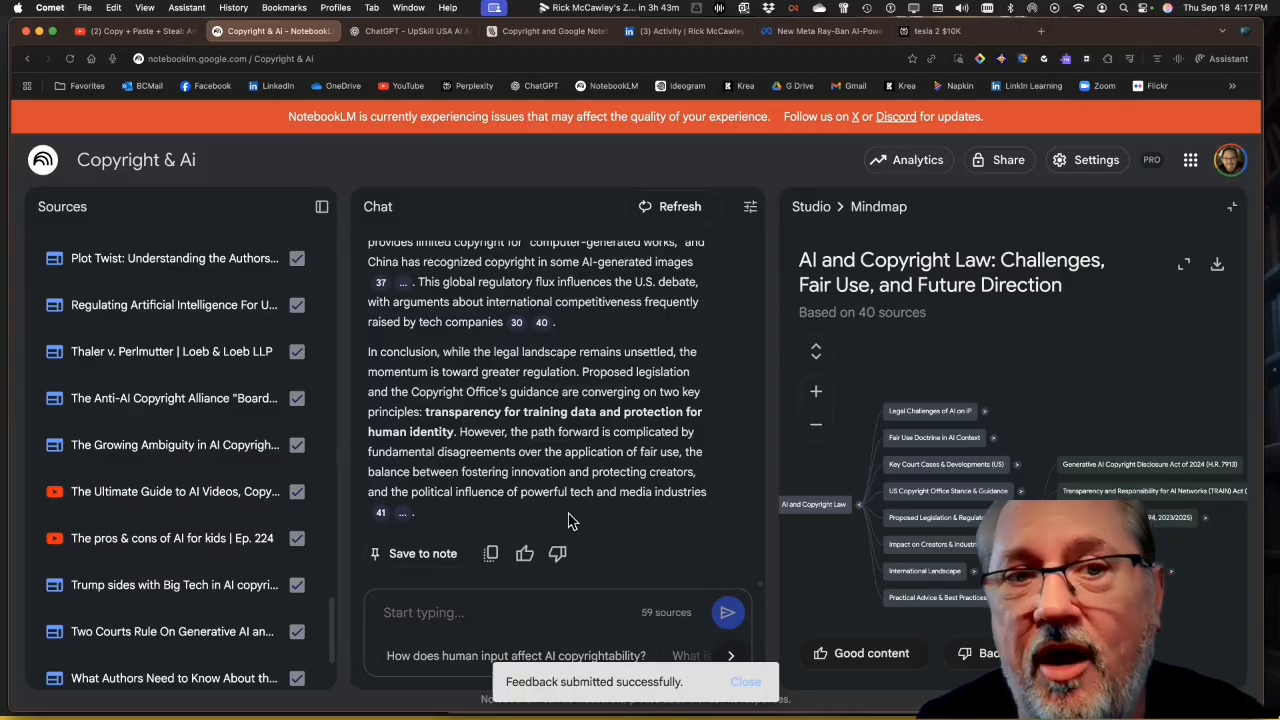
# Copy the legislation response, switch to Word, paste it into a new document and review it from the beginning.
pyautogui.click(492, 556)
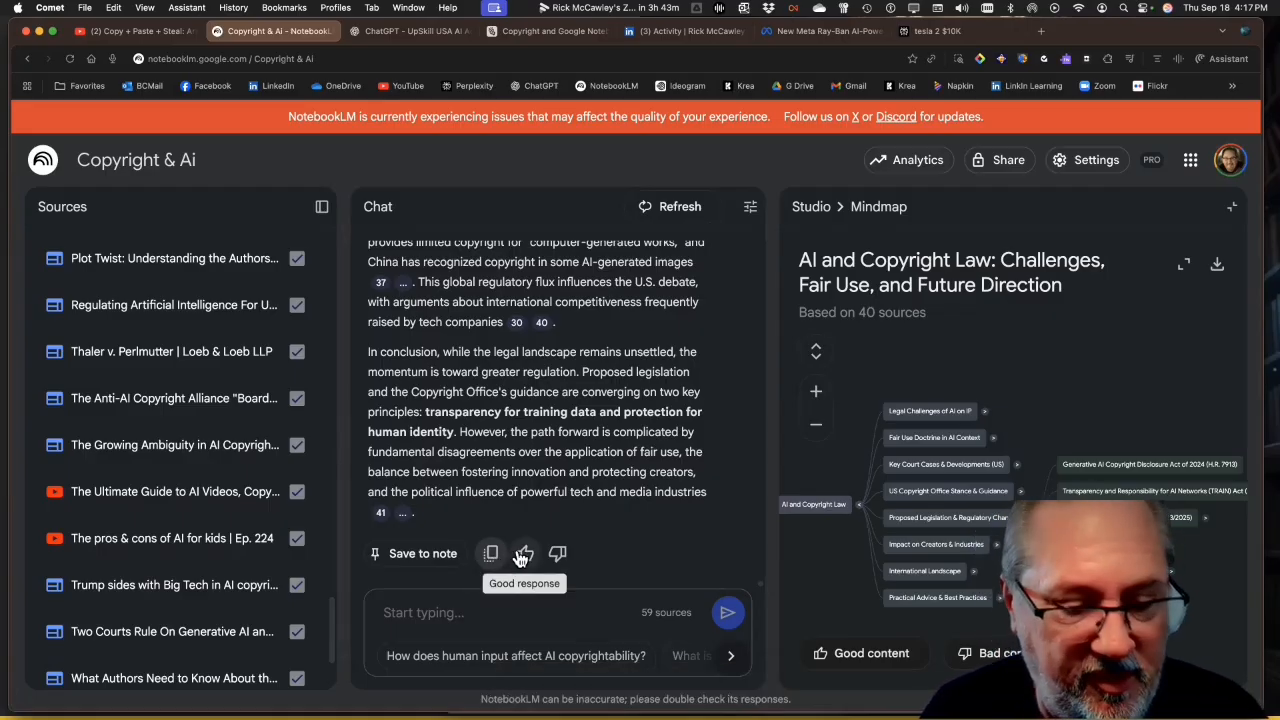
pyautogui.press('super+Tab')
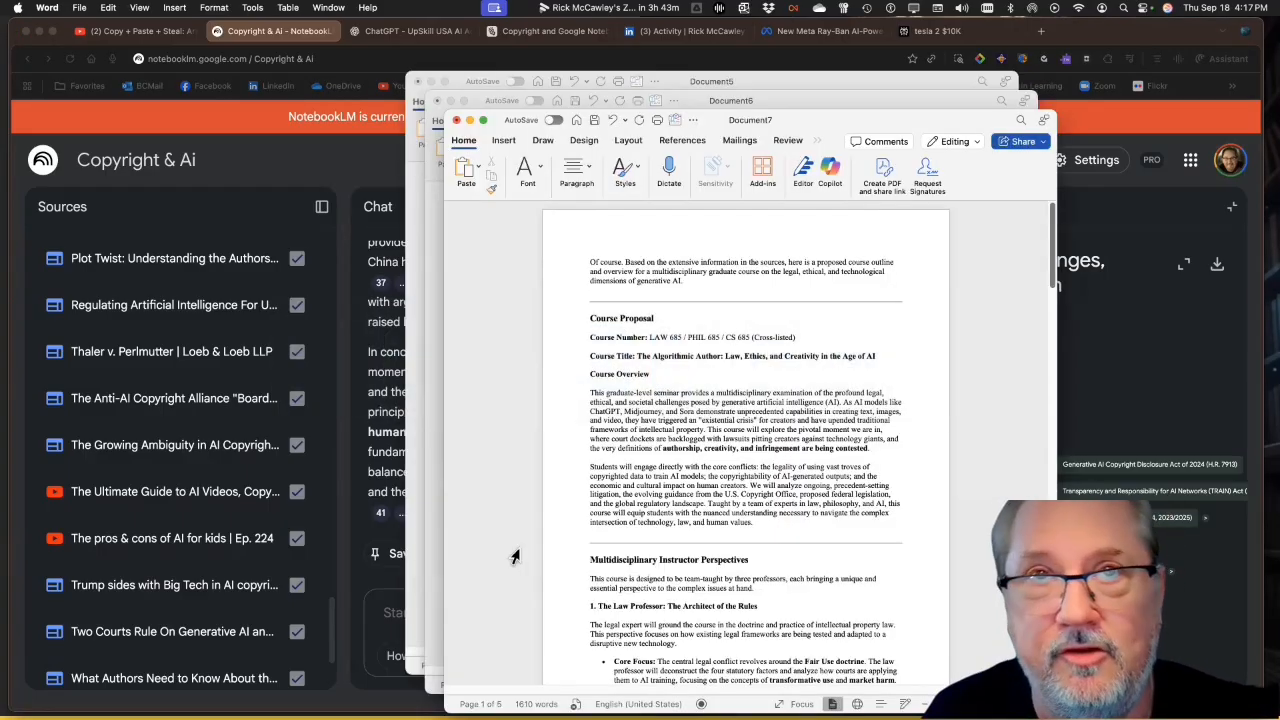
pyautogui.press('super+n')
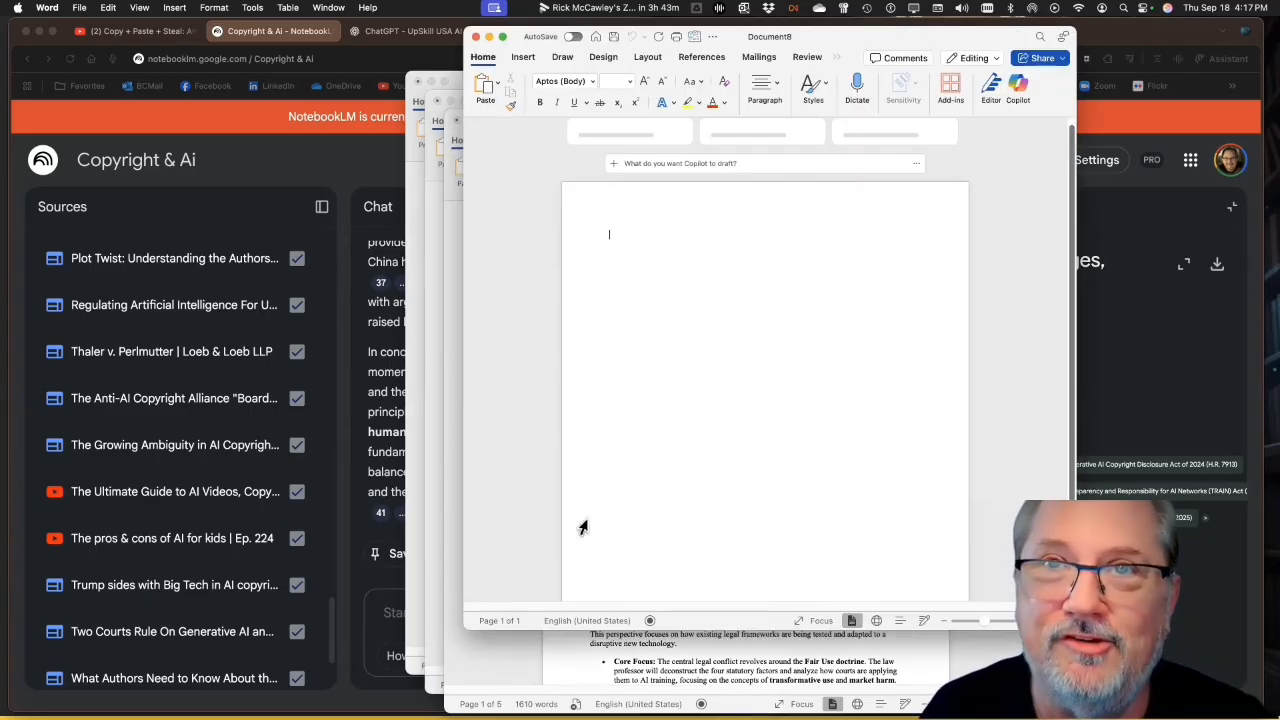
pyautogui.press('super+v')
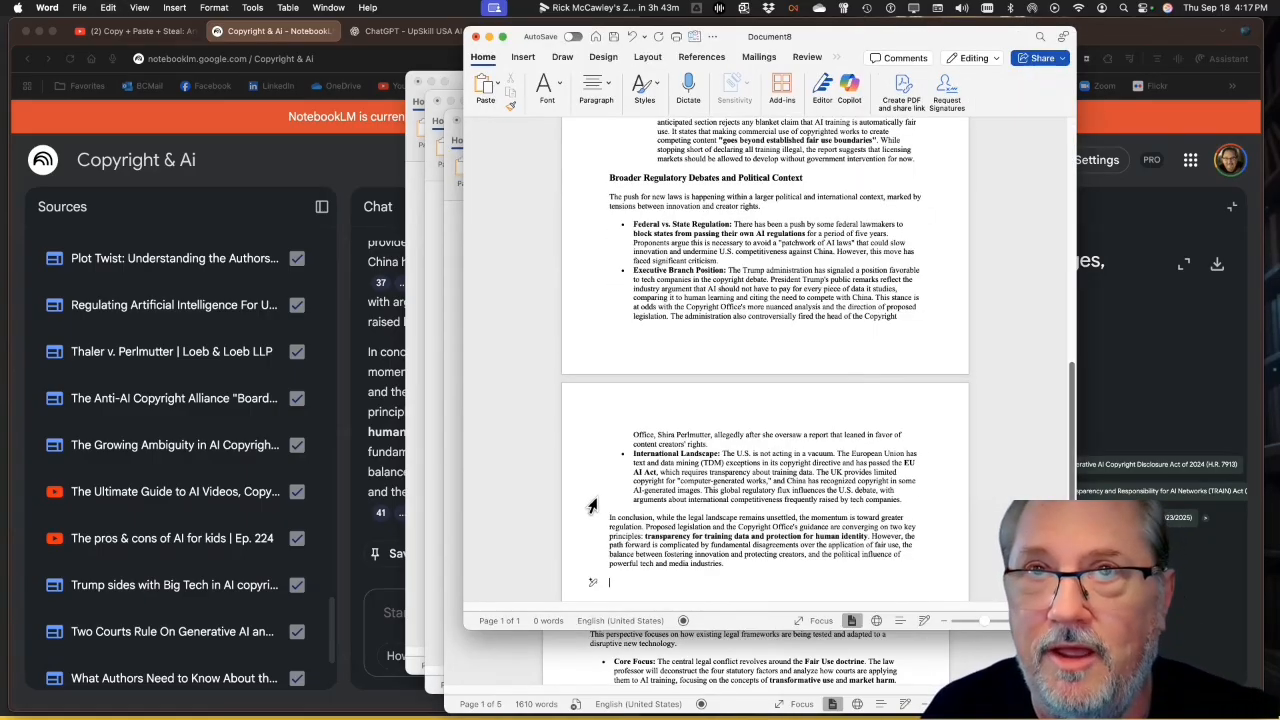
pyautogui.scroll(15, 705, 423)
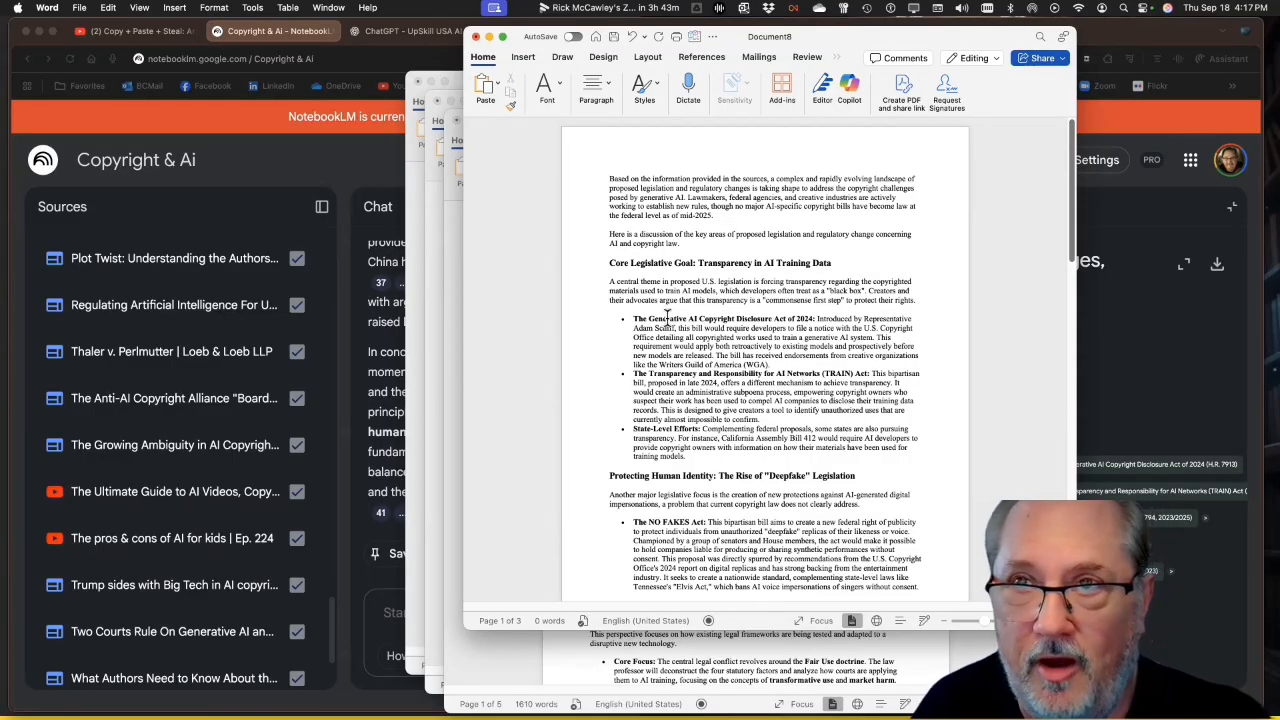
# Highlight the "Protecting Human Identity" heading in the pasted Word document and review the text through to its conclusion.
pyautogui.moveTo(633, 317); pyautogui.dragTo(573, 470)
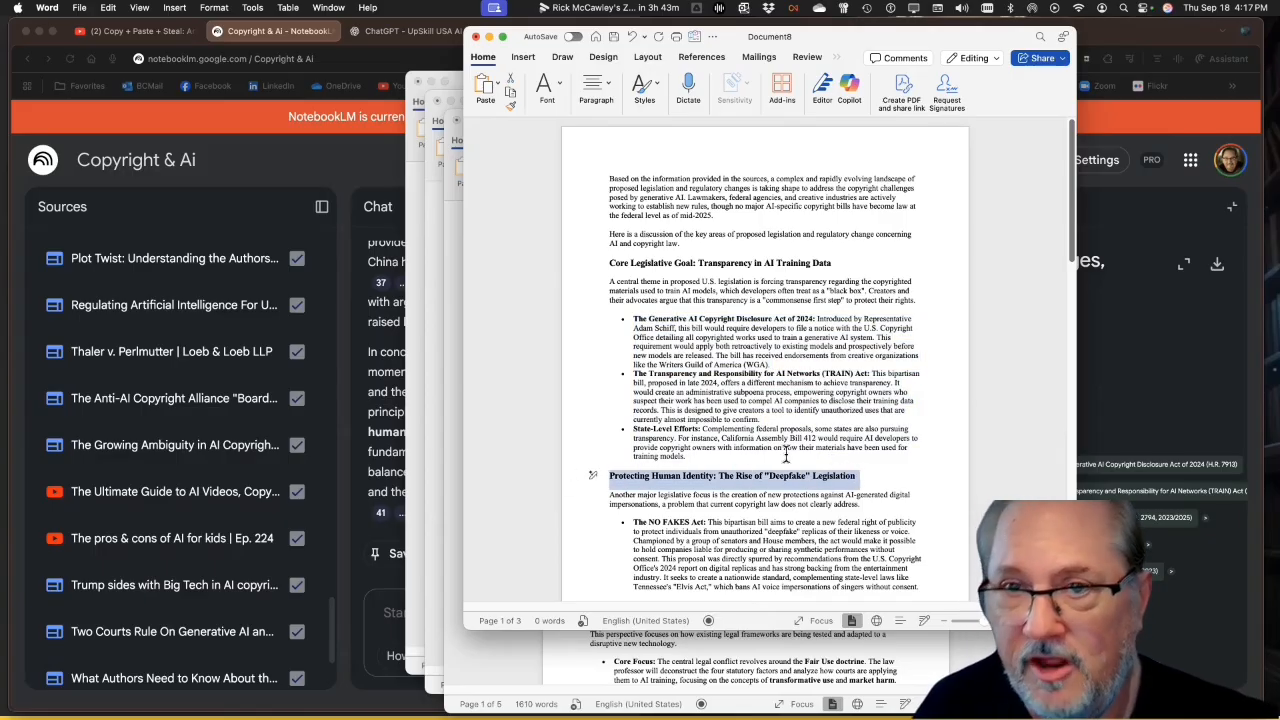
pyautogui.scroll(-5, 790, 450)
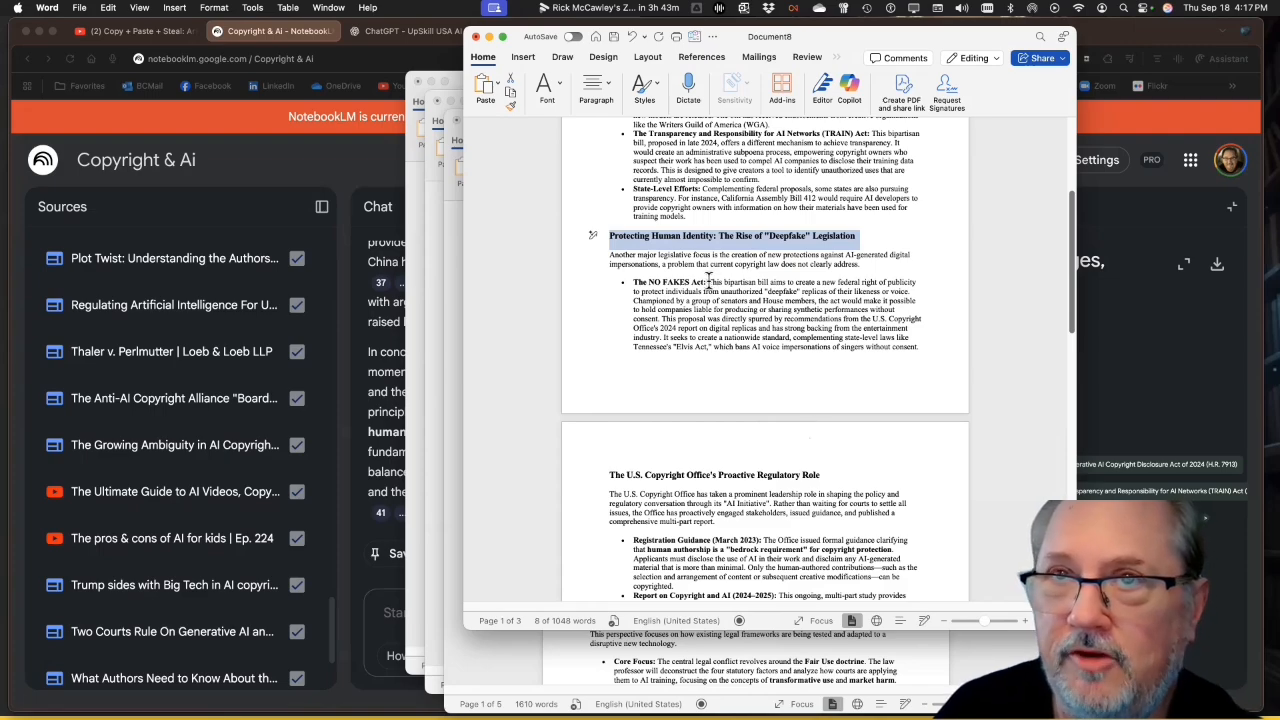
pyautogui.scroll(-10, 755, 380)
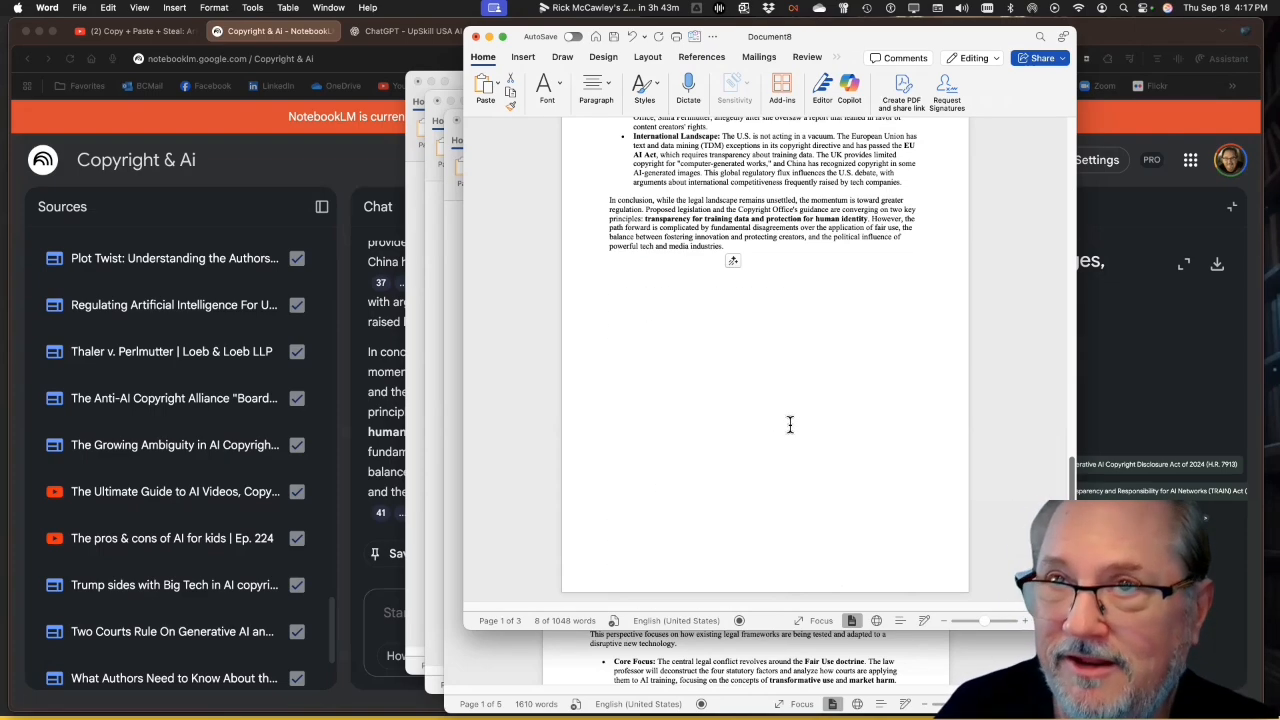
pyautogui.scroll(4, 790, 425)
pyautogui.scroll(-6, 790, 425)
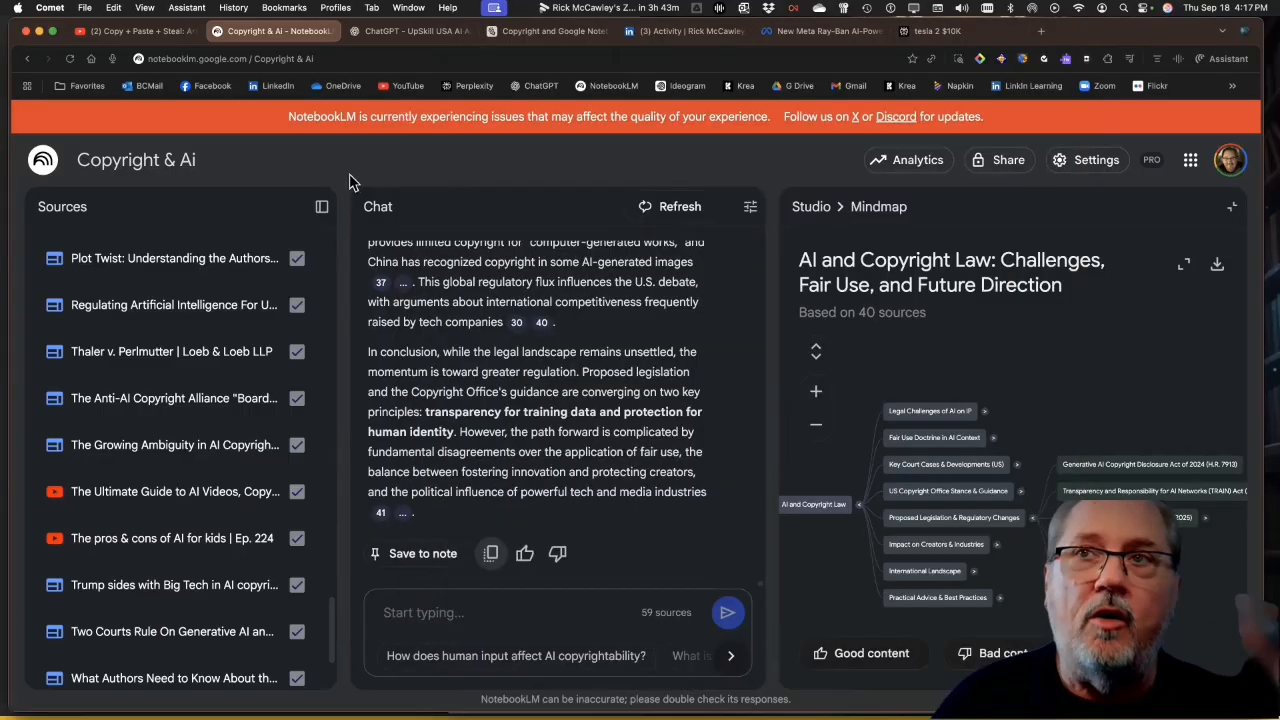
# Switch back to NotebookLM, close the mind map, and briefly open and close the AI's Copyright Battle video overview.
pyautogui.click(356, 193)
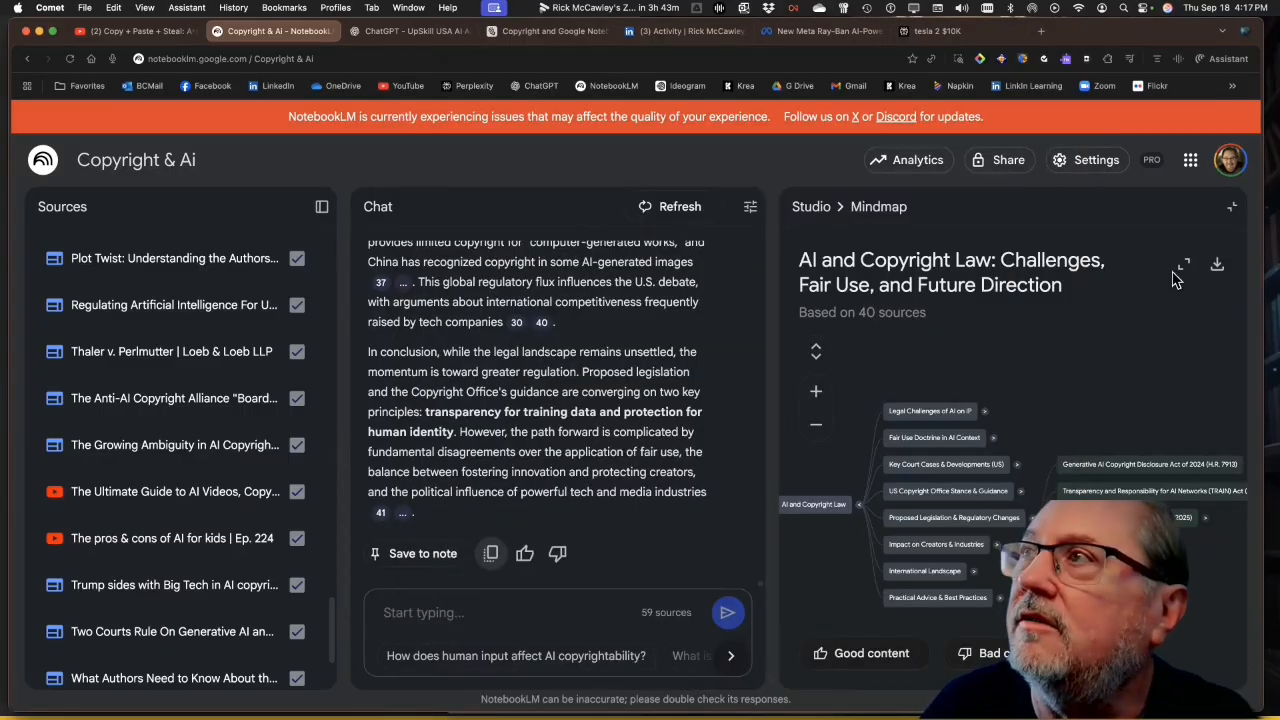
pyautogui.click(1231, 207)
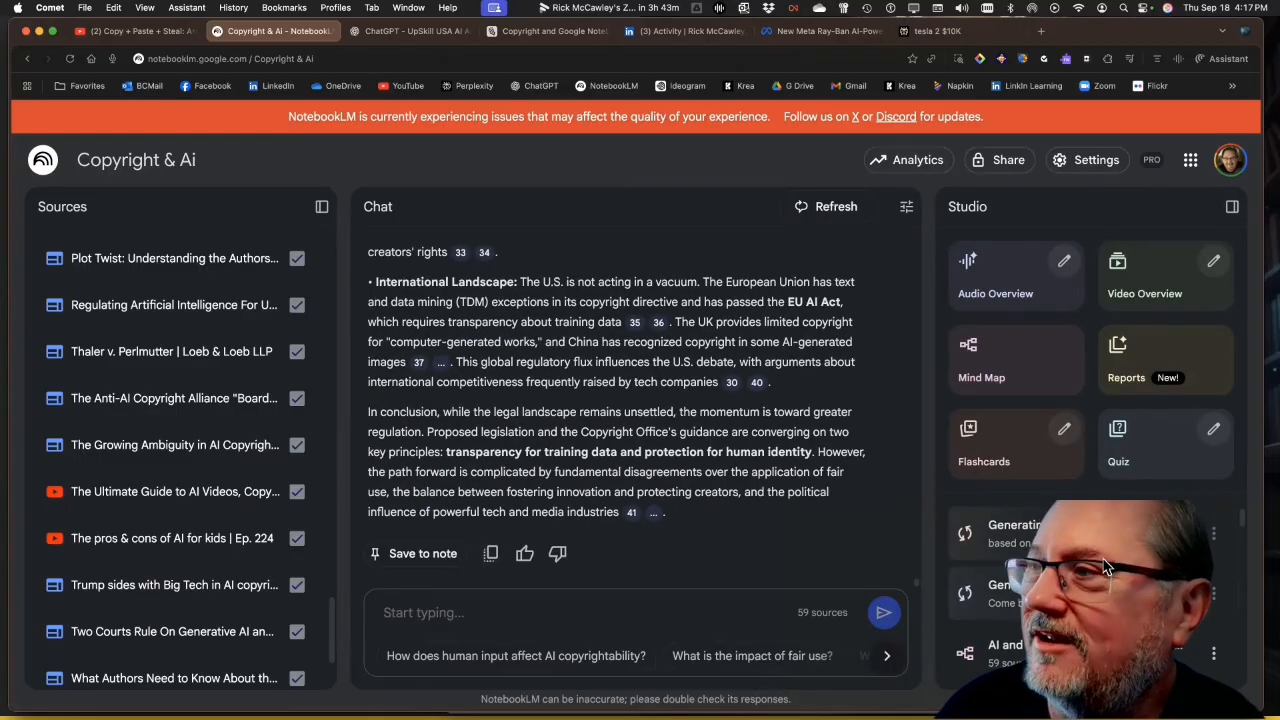
pyautogui.moveTo(1242, 525); pyautogui.dragTo(1218, 612)
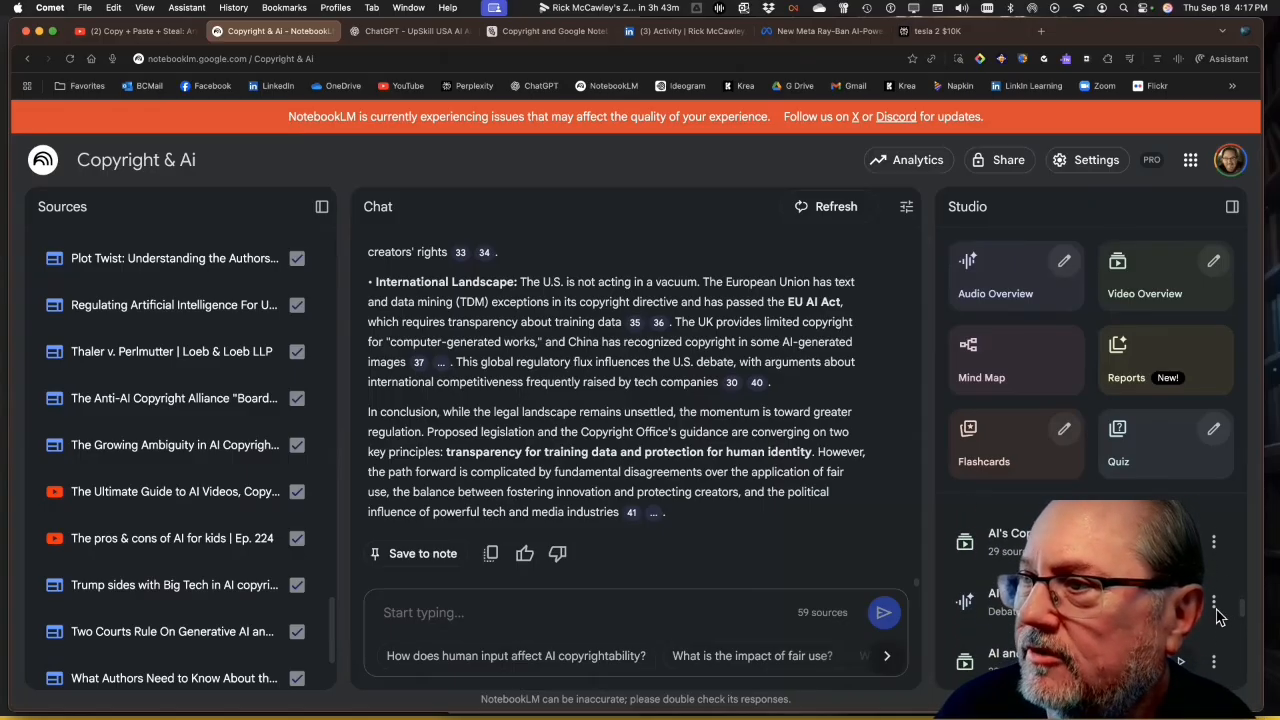
pyautogui.click(1058, 542)
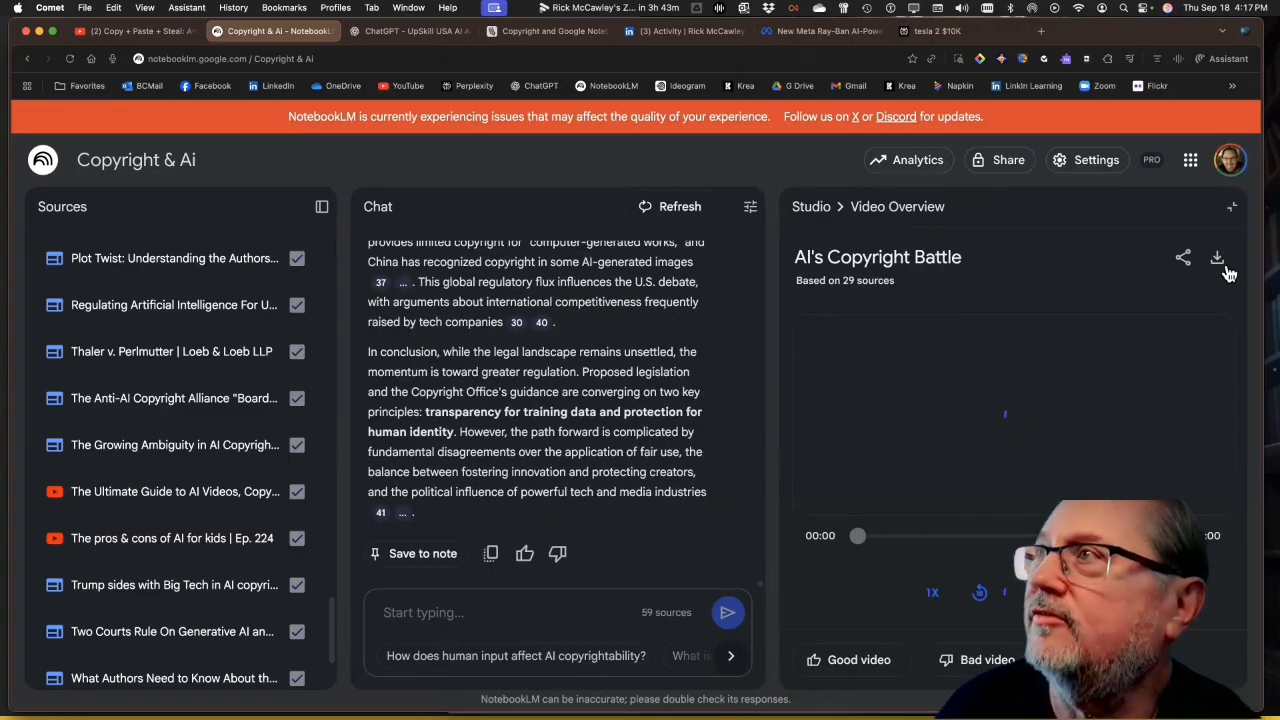
pyautogui.click(1232, 207)
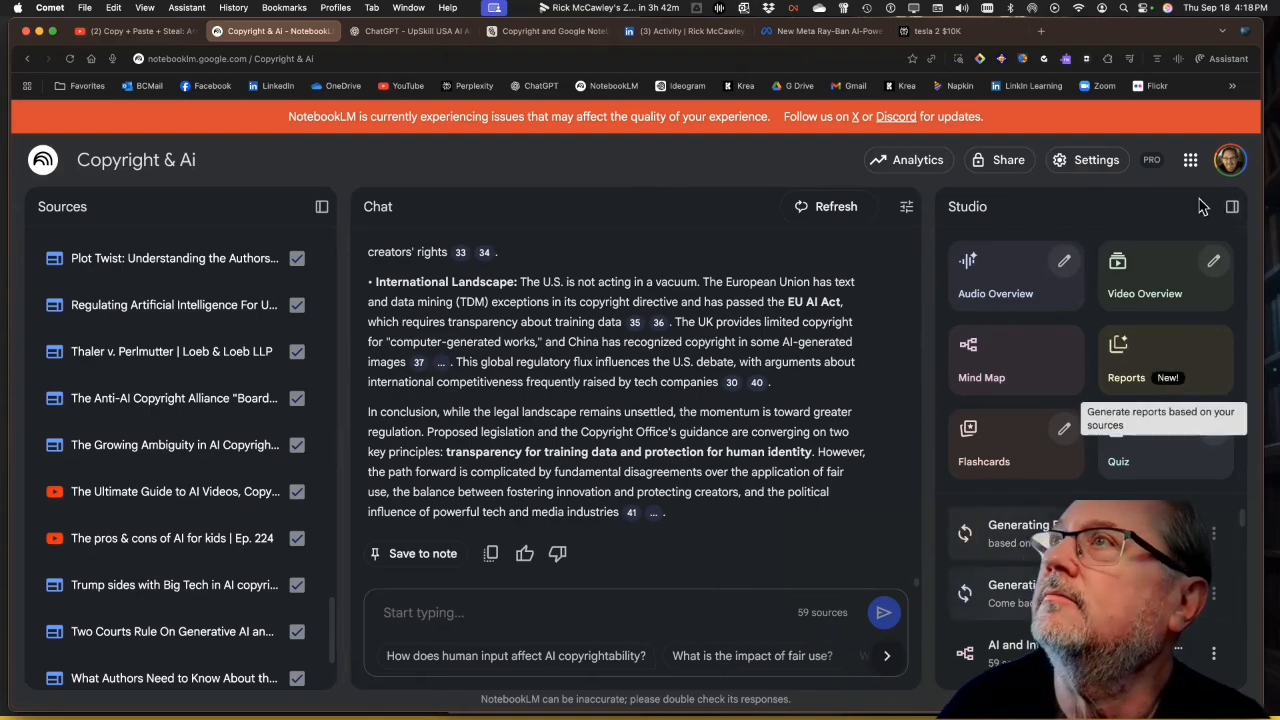
# Open the AI's Copyright Battle video overview from the Studio outputs, view it full screen, and return to the Studio overview.
pyautogui.scroll(-3, 1052, 553)
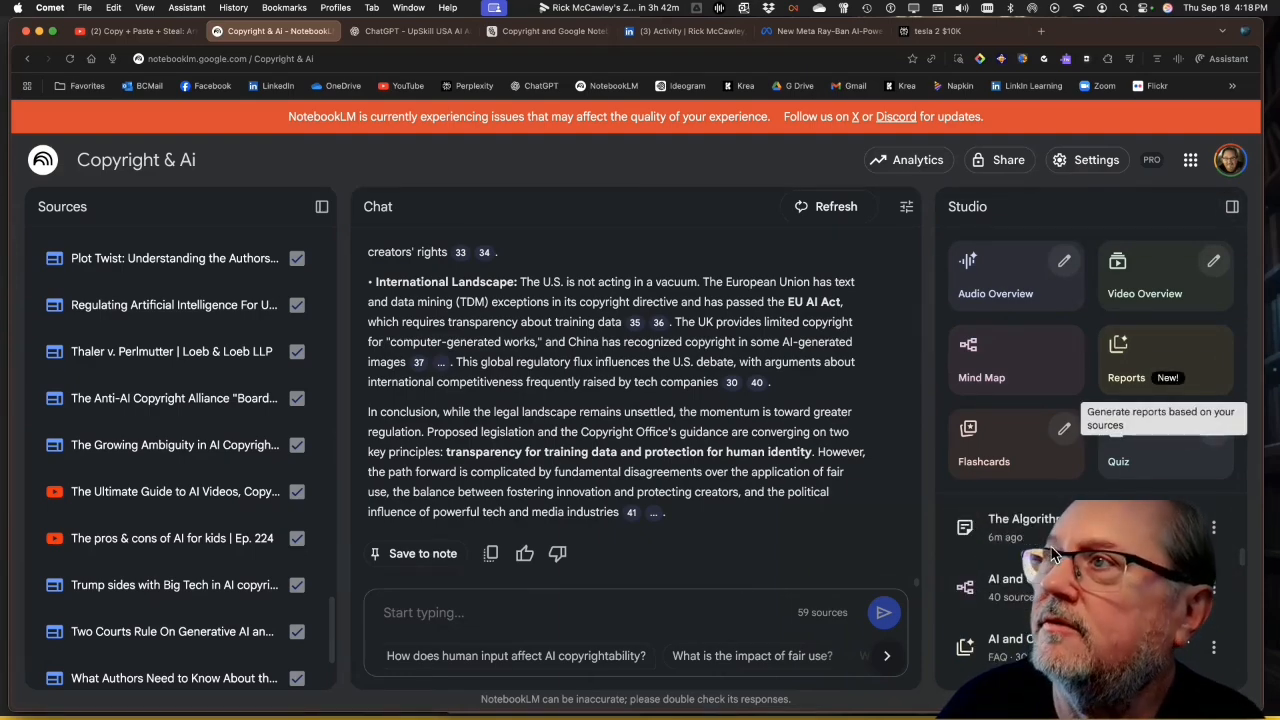
pyautogui.scroll(-3, 1052, 553)
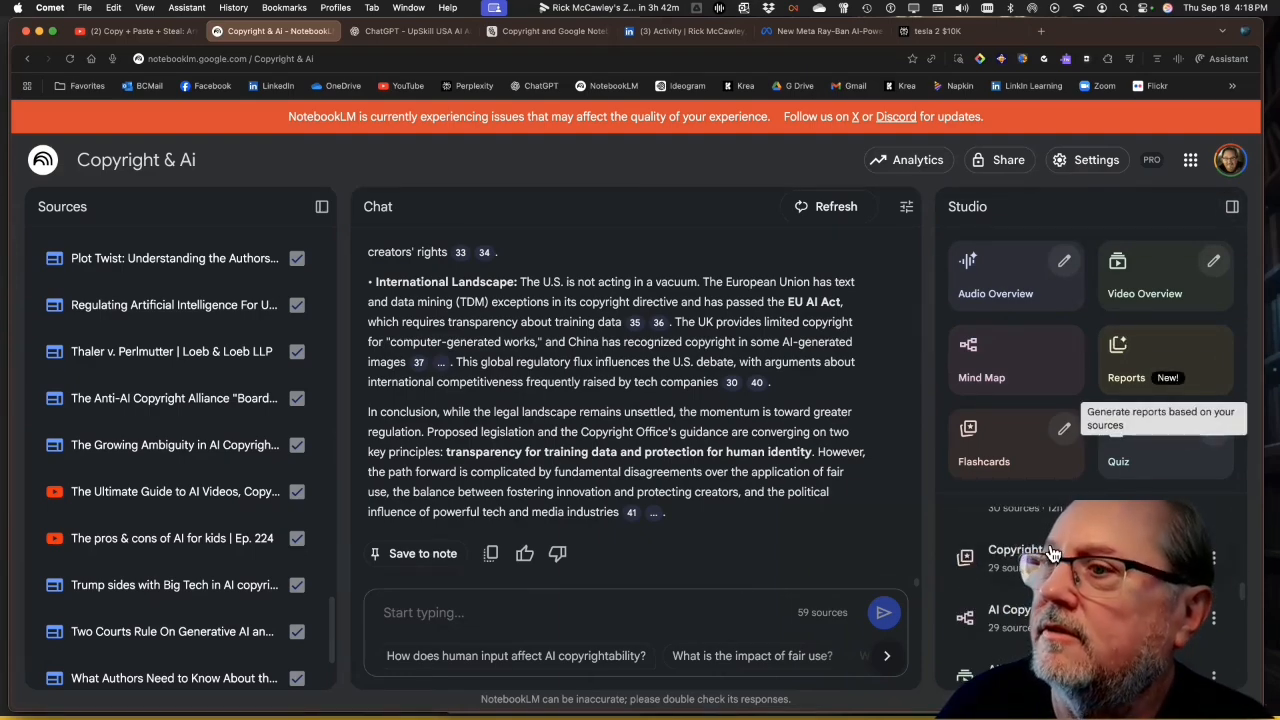
pyautogui.click(1020, 615)
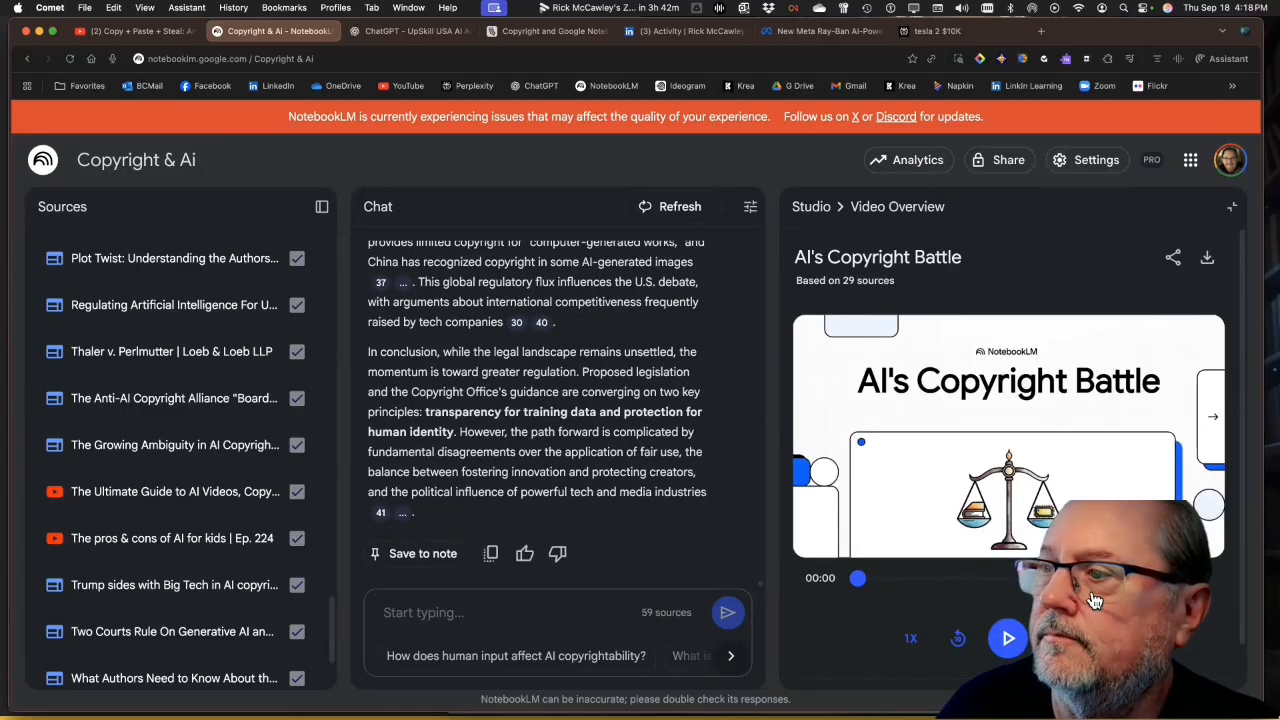
pyautogui.click(1106, 643)
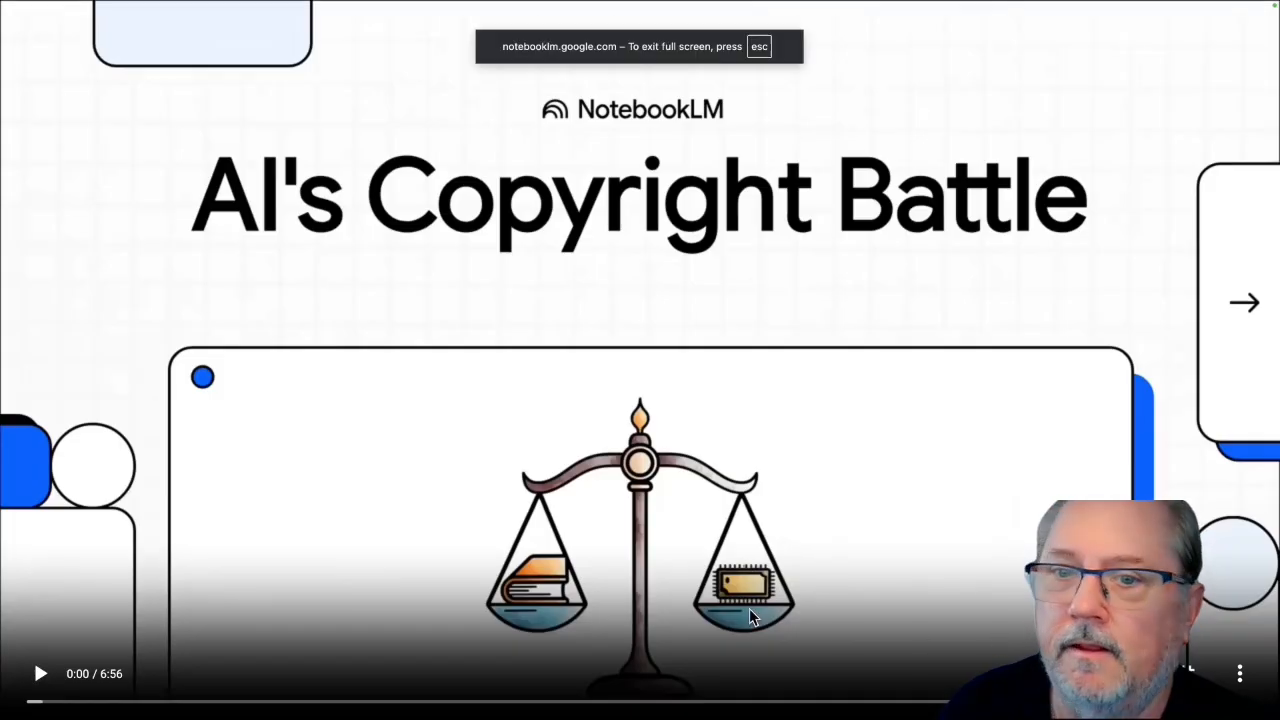
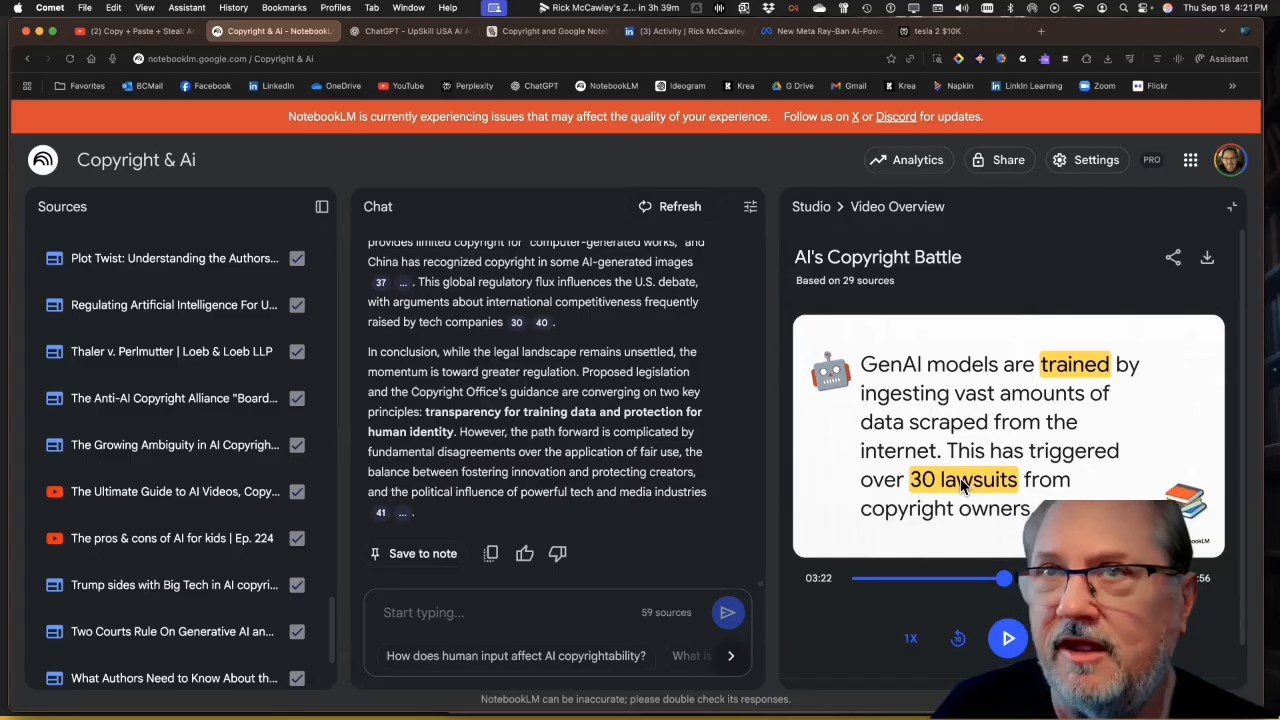
pyautogui.click(815, 207)
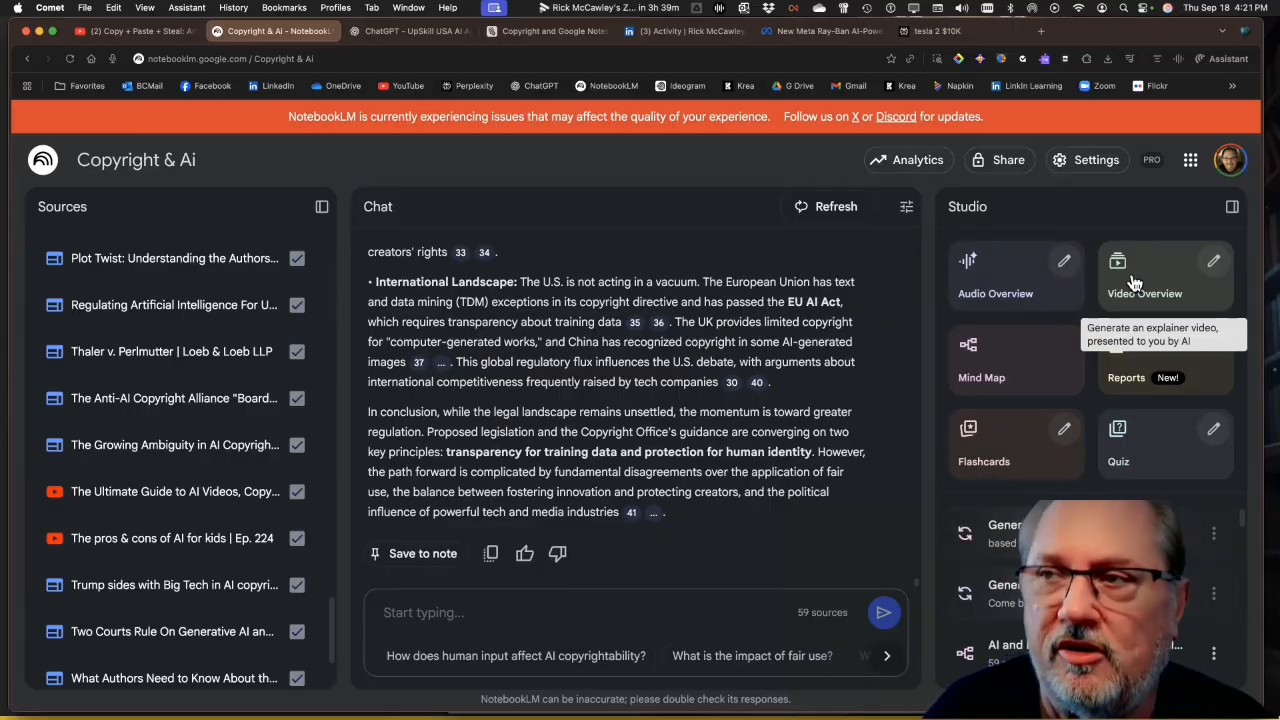
# Examine the Video Overview customization options for language and host focus, and close them without generating a video.
pyautogui.scroll(-2, 1153, 546)
pyautogui.scroll(-2, 1153, 546)
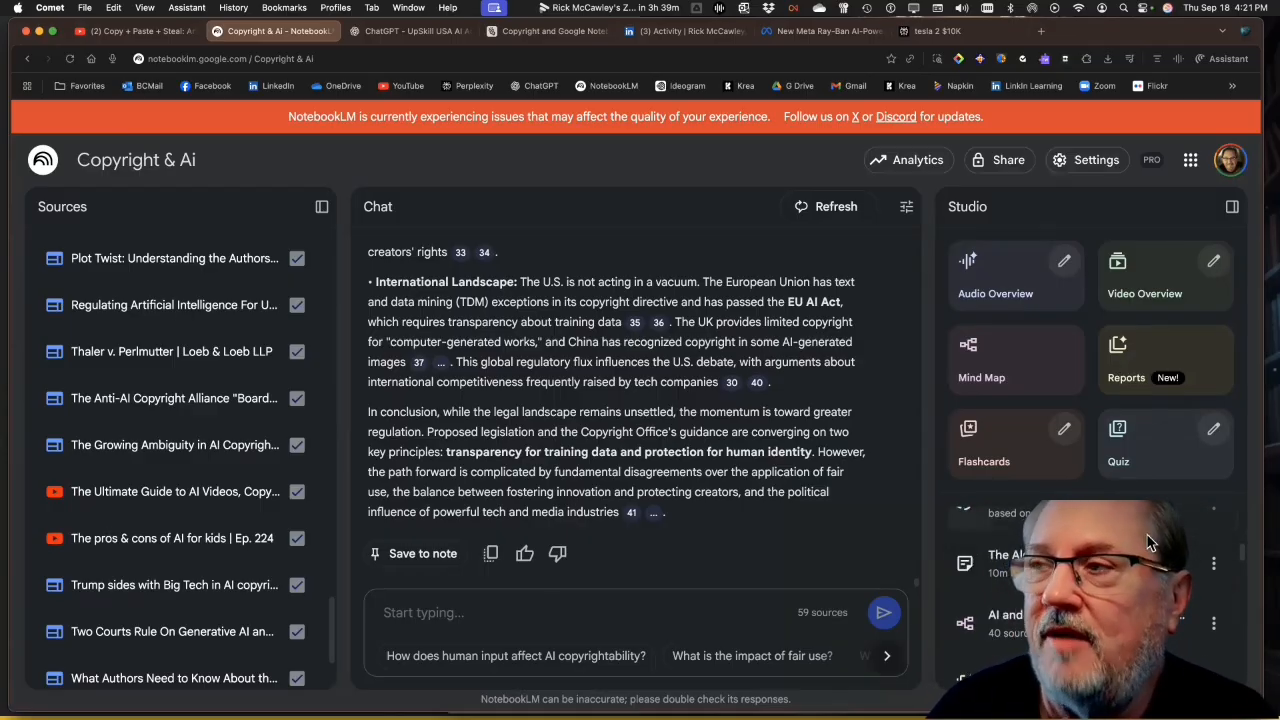
pyautogui.click(1214, 264)
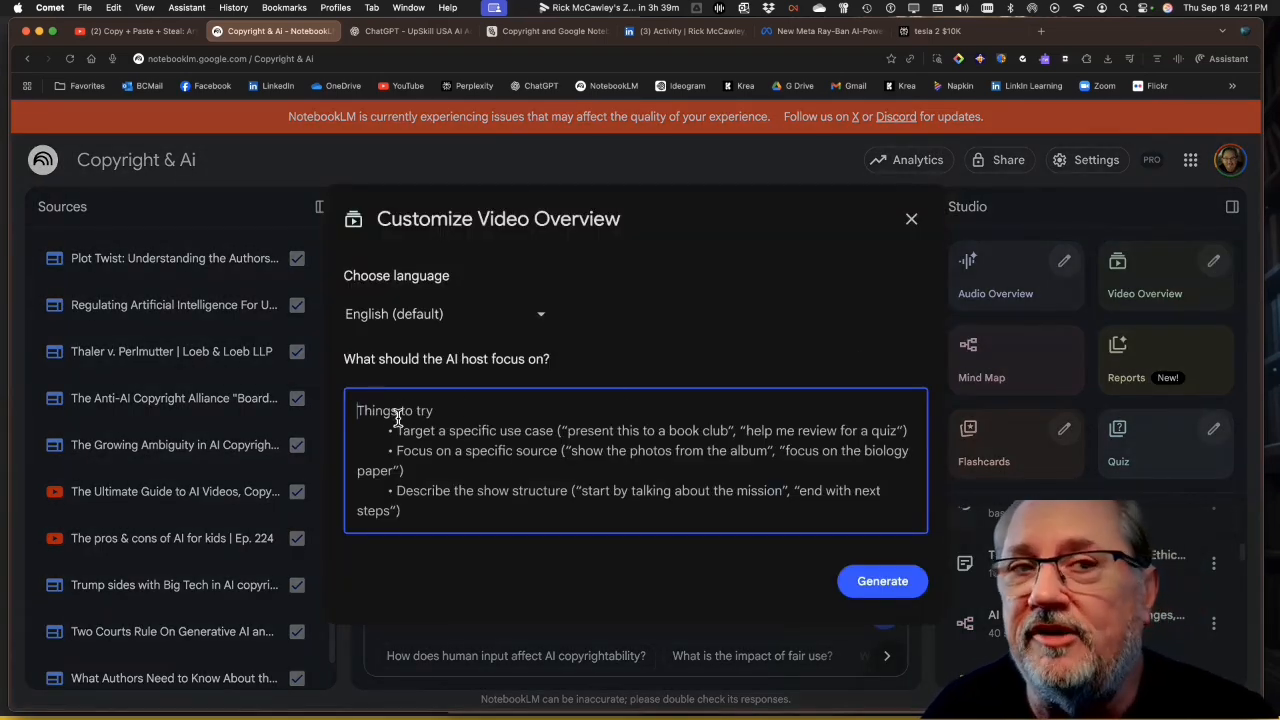
pyautogui.click(914, 221)
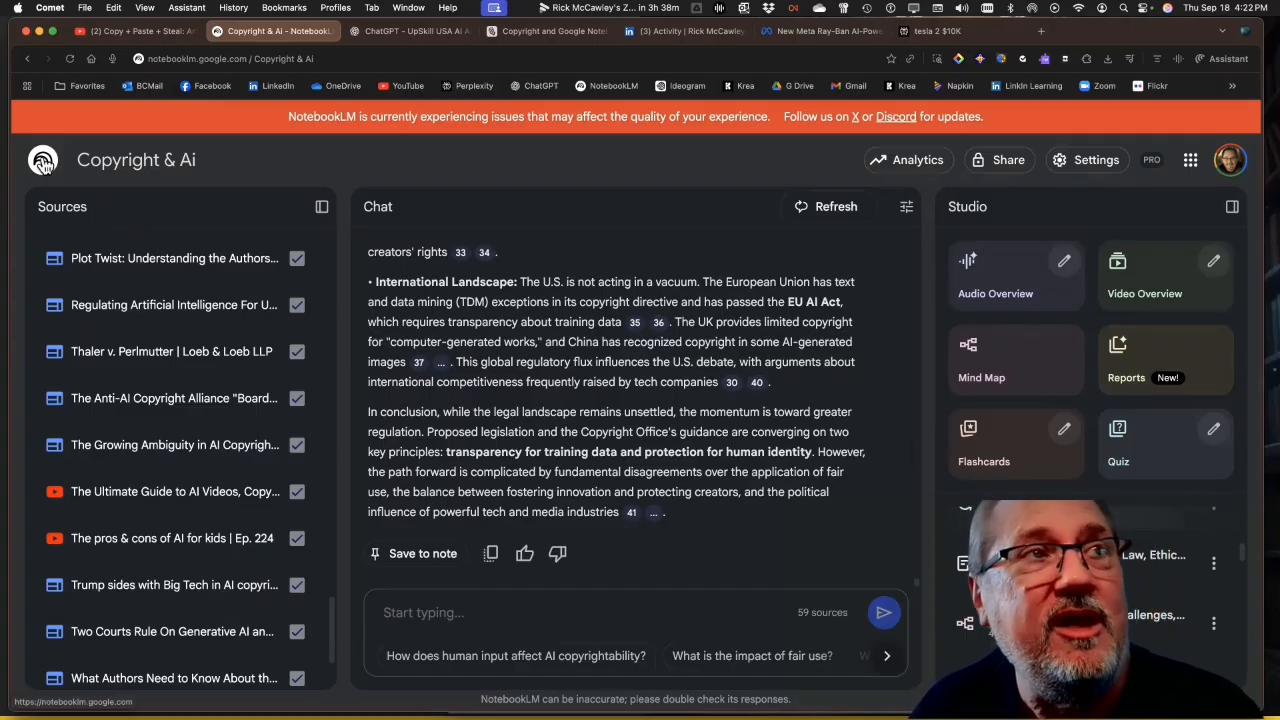
# Open the Hotel Tech Trends: Transforming Hospitality notebook and its existing The AI-Powered Hotel video overview.
pyautogui.click(42, 162)
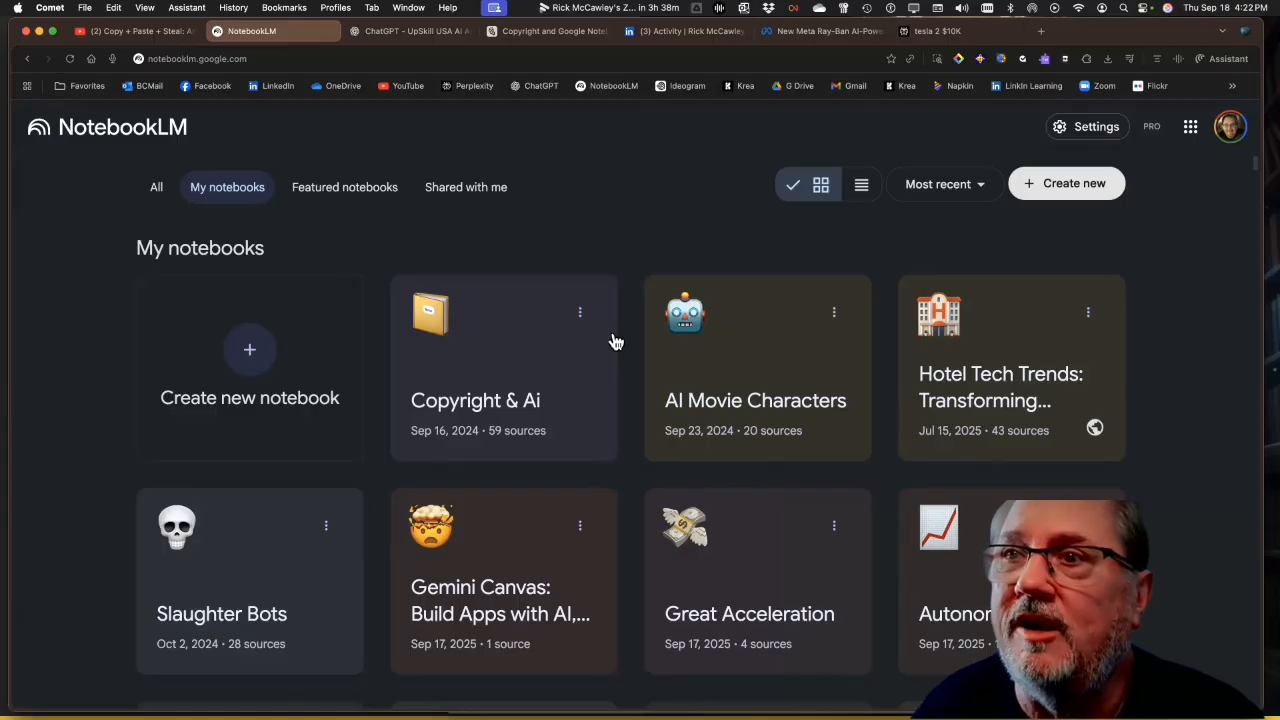
pyautogui.click(1030, 375)
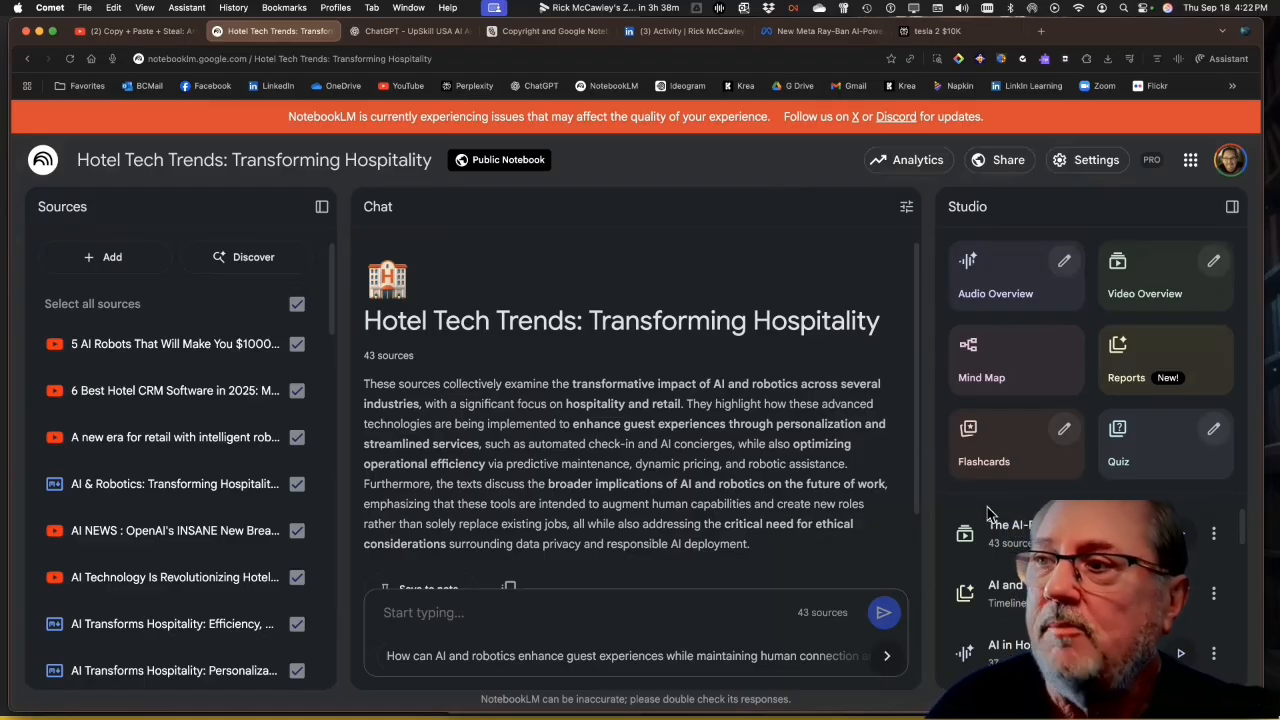
pyautogui.click(1005, 535)
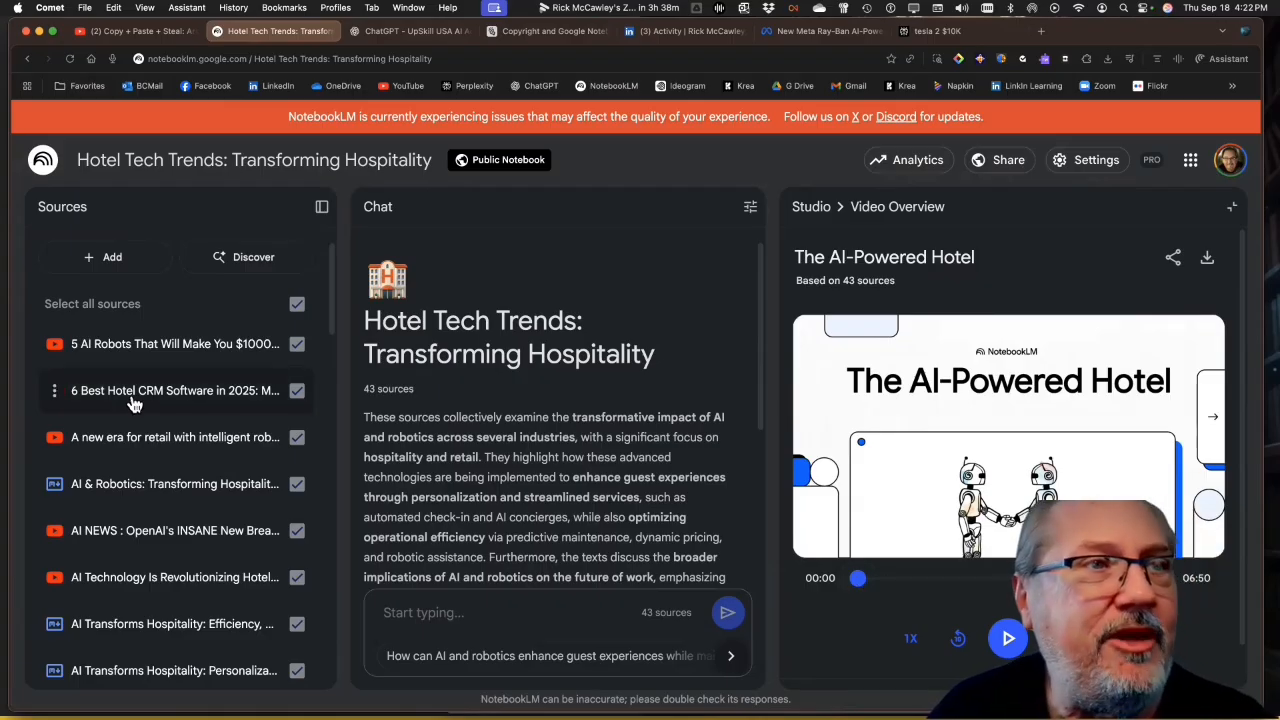
# Open the "Robots in Hotels: Are They Replacing Staff" video source and read through its source guide and key topics.
pyautogui.scroll(-5, 145, 418)
pyautogui.scroll(-10, 145, 418)
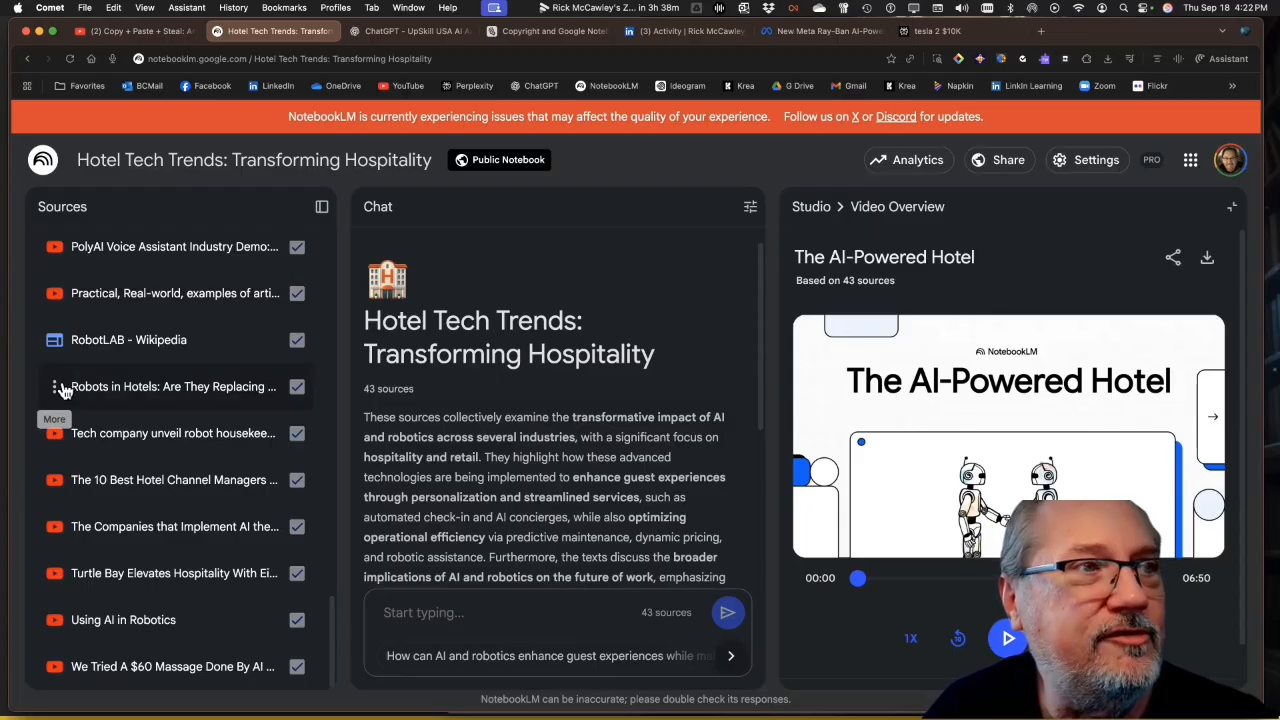
pyautogui.click(58, 388)
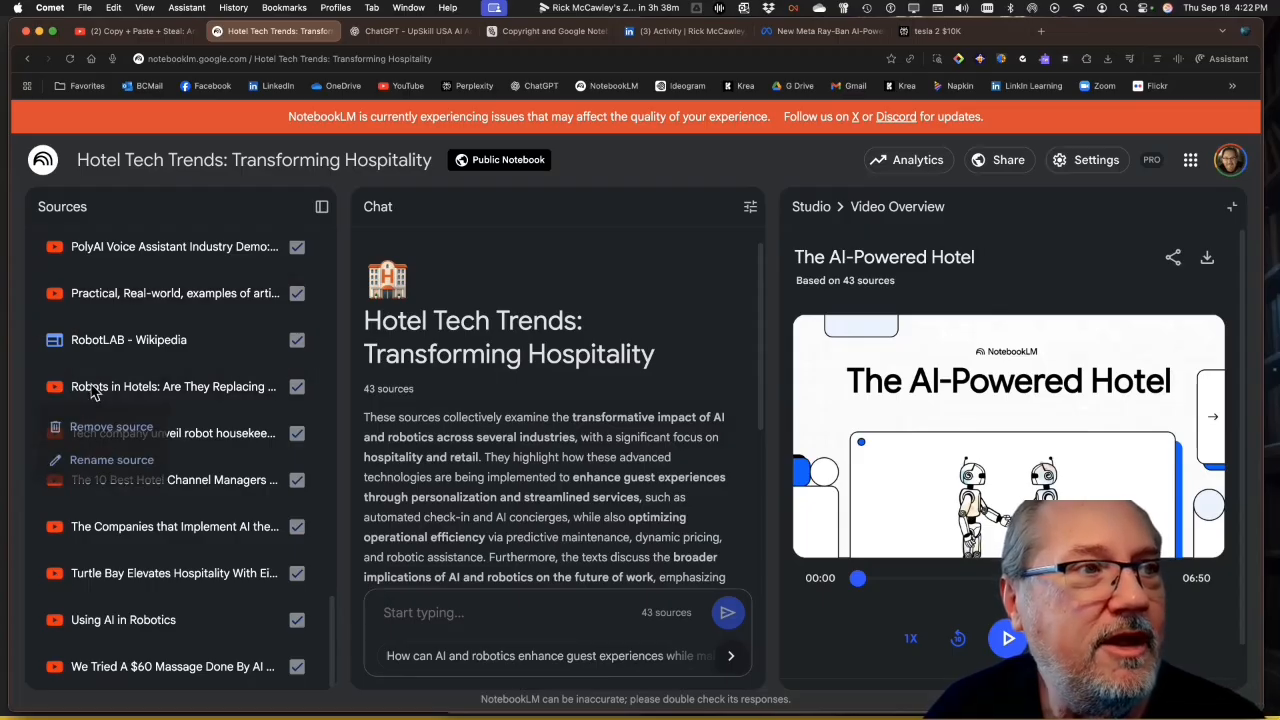
pyautogui.click(90, 388)
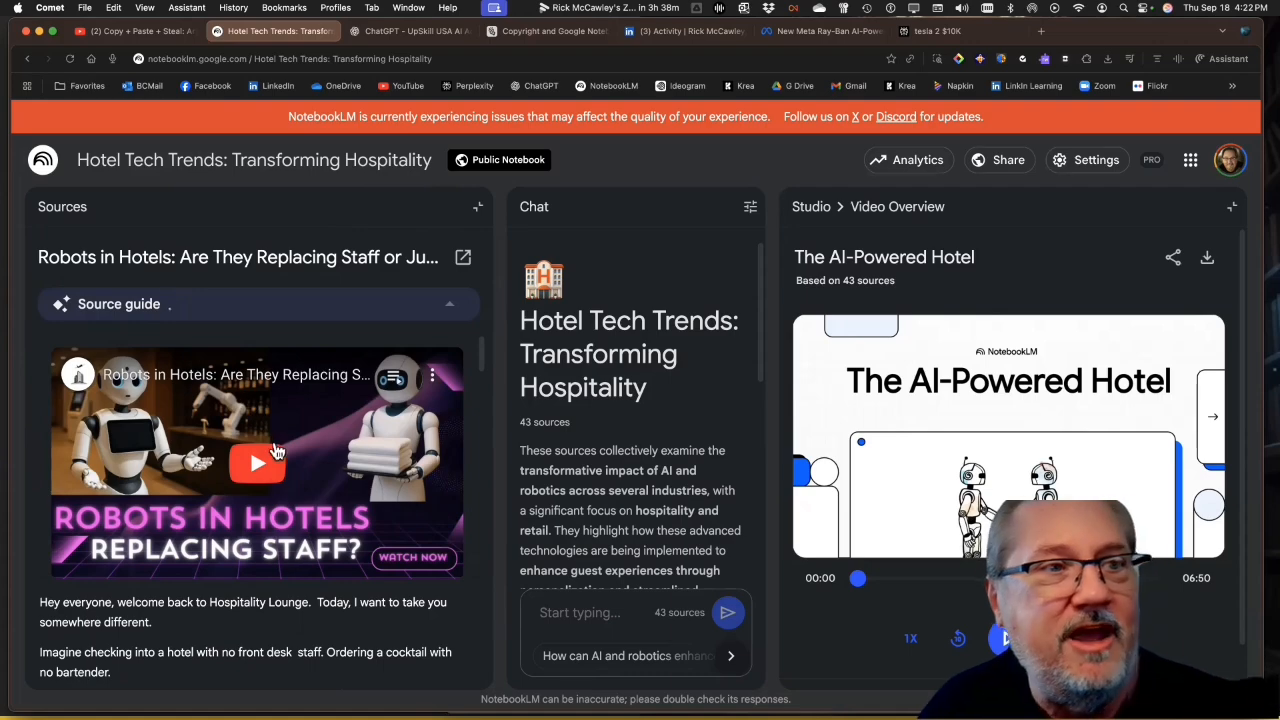
pyautogui.scroll(-2, 288, 478)
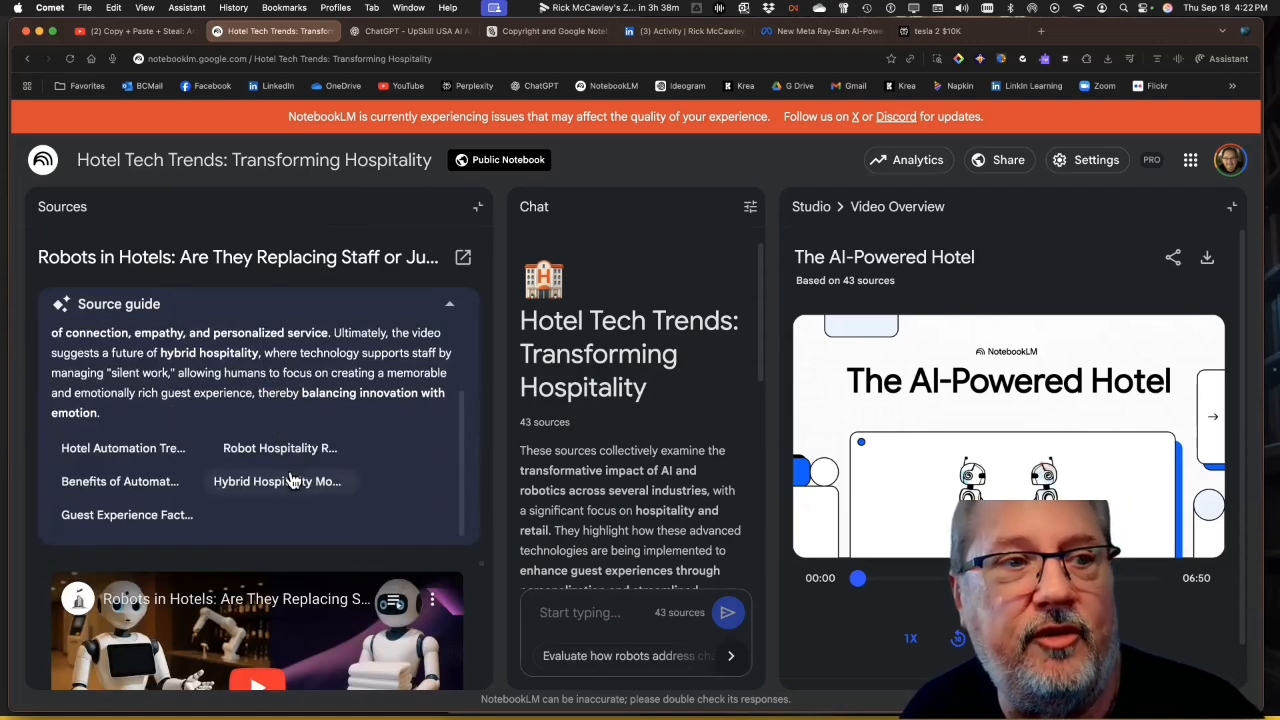
pyautogui.scroll(2, 355, 481)
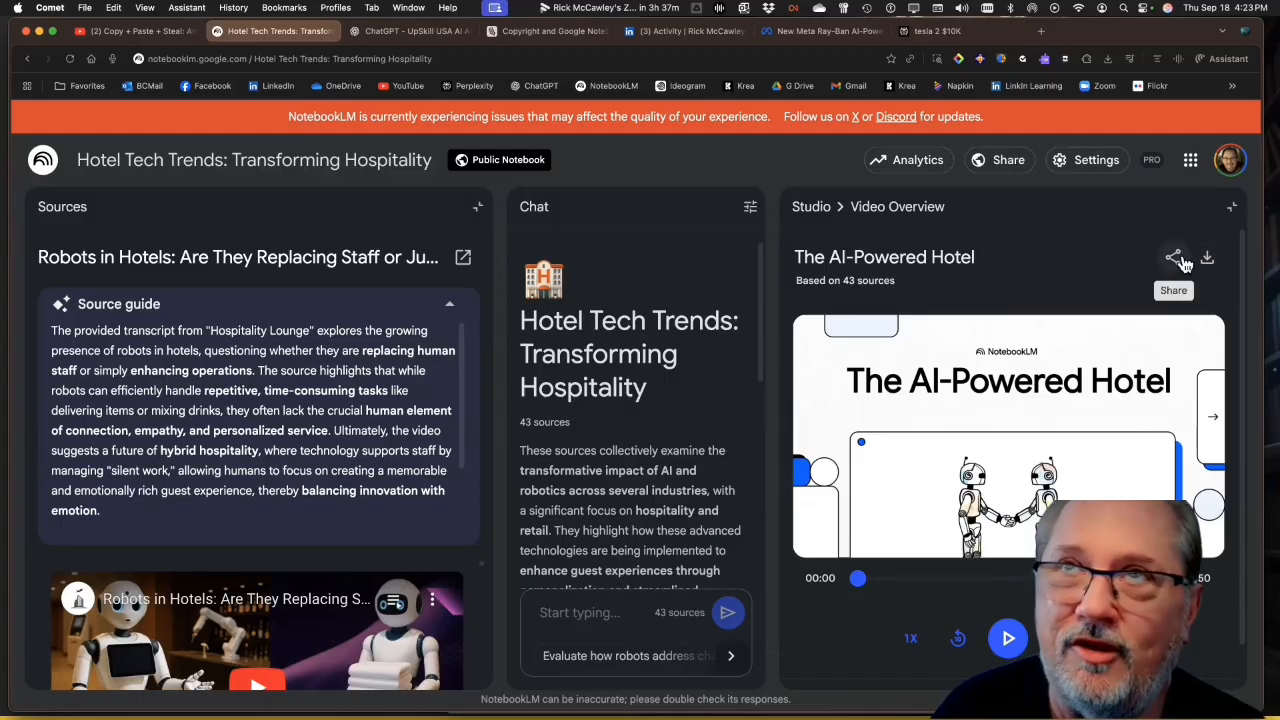
# Switch to the PowerPoint slide show and move from The Curator at Work to the slide The Vision of Alexandria.
pyautogui.press('super+Tab')
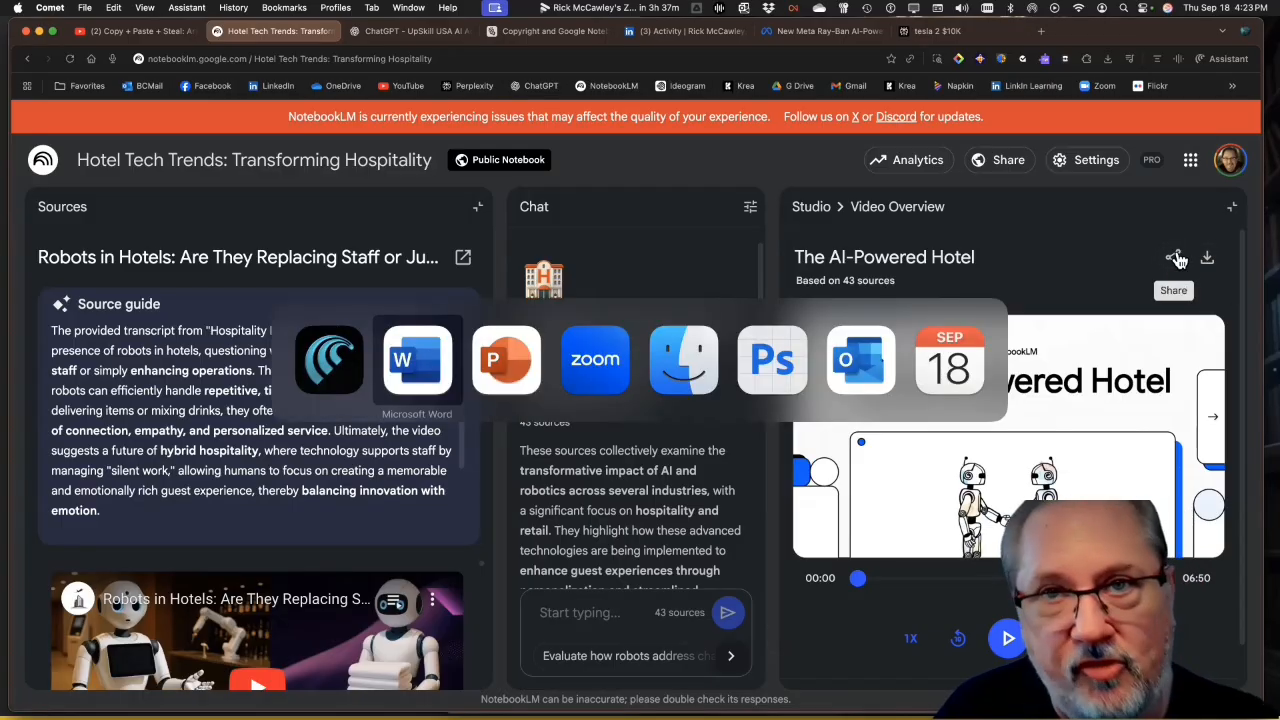
pyautogui.press('super+Tab')
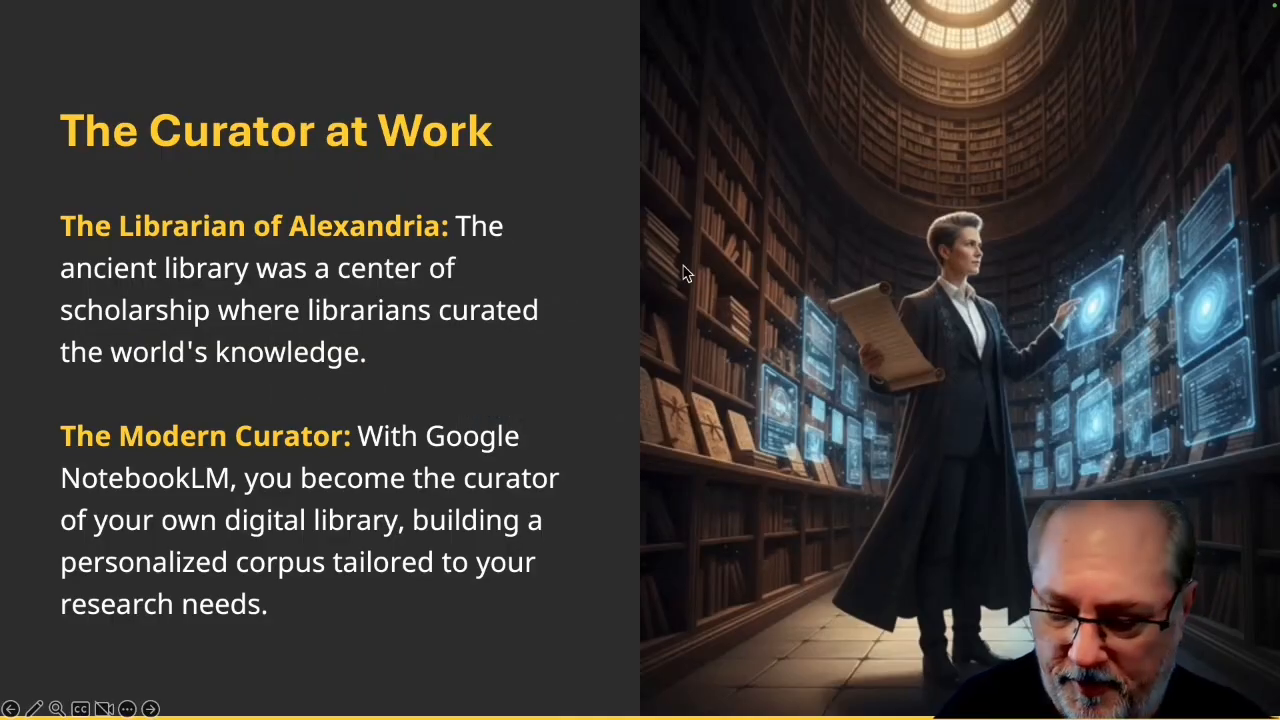
pyautogui.press('Right')
pyautogui.press('Right')
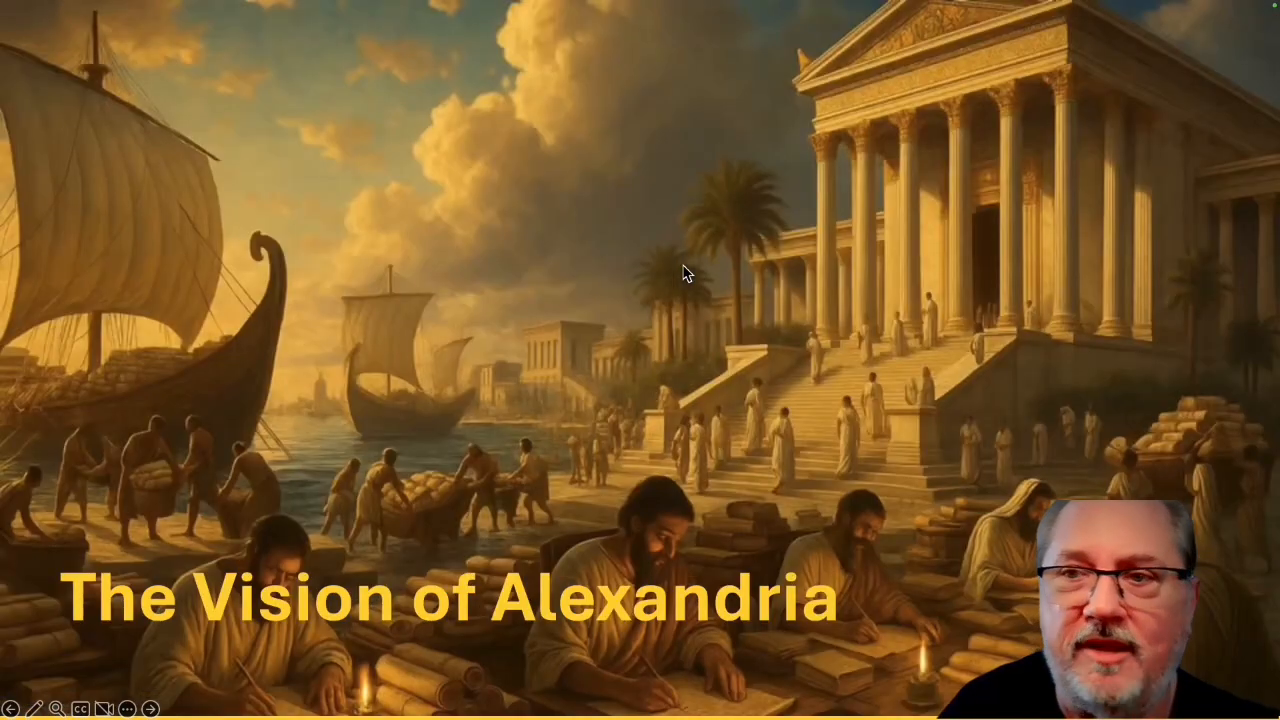